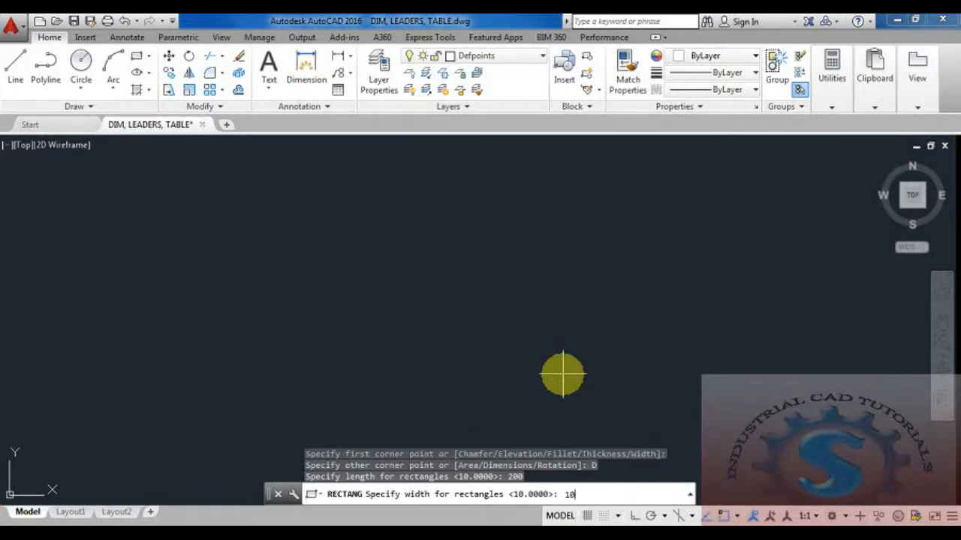
Place the 200-unit-long rectangle in the empty drawing area
left_click(557, 333)
scroll(420, 273, "down", 2)
middle_click_drag(393, 273, 147, 200)
left_click(307, 75)
left_click(237, 227)
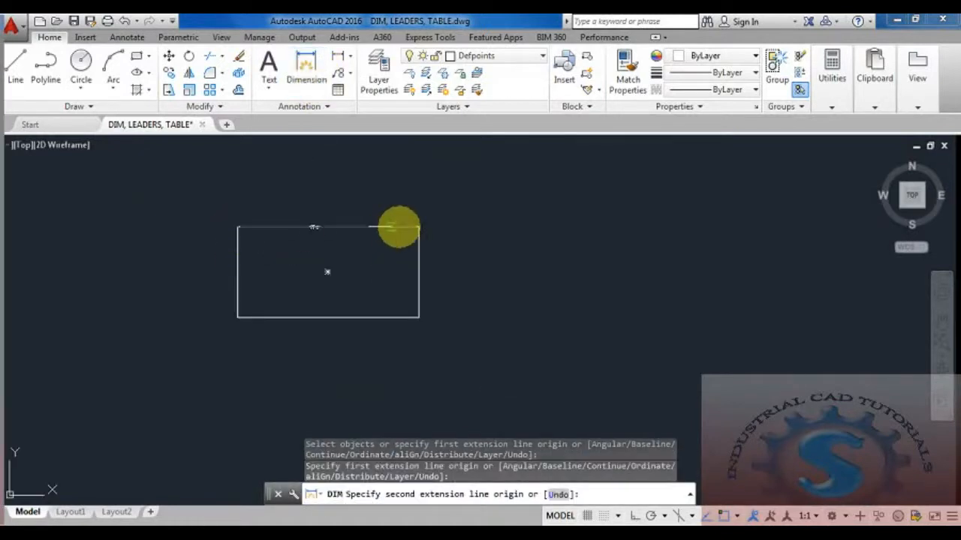
left_click(419, 227)
scroll(414, 211, "up", 3)
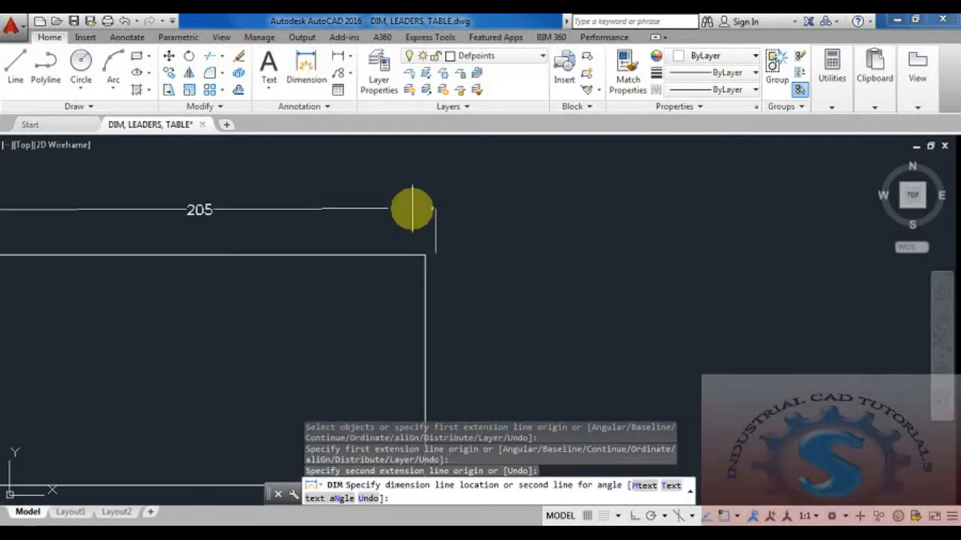
key("Escape")
scroll(403, 239, "down", 4)
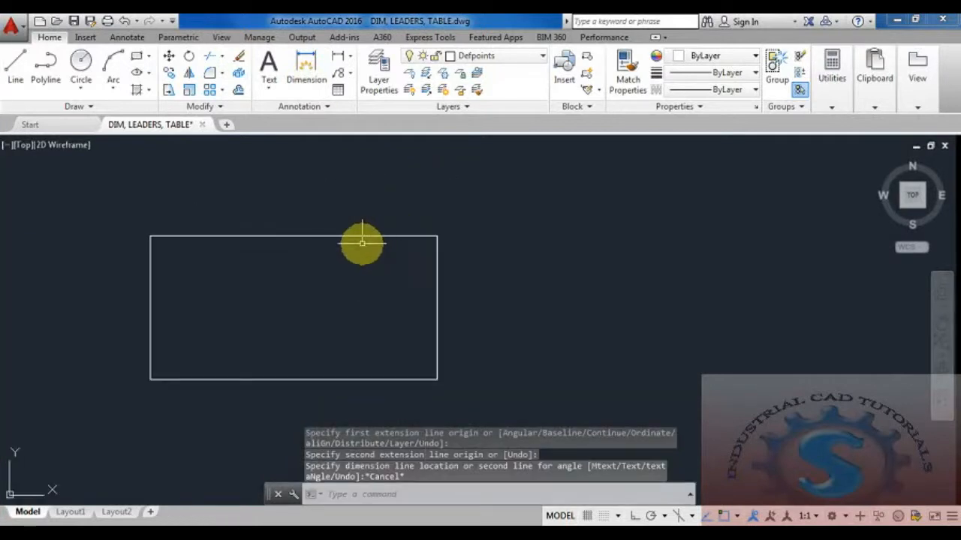
Add a linear dimension along the rectangle's top edge, with the dimension line just above it
left_click(353, 57)
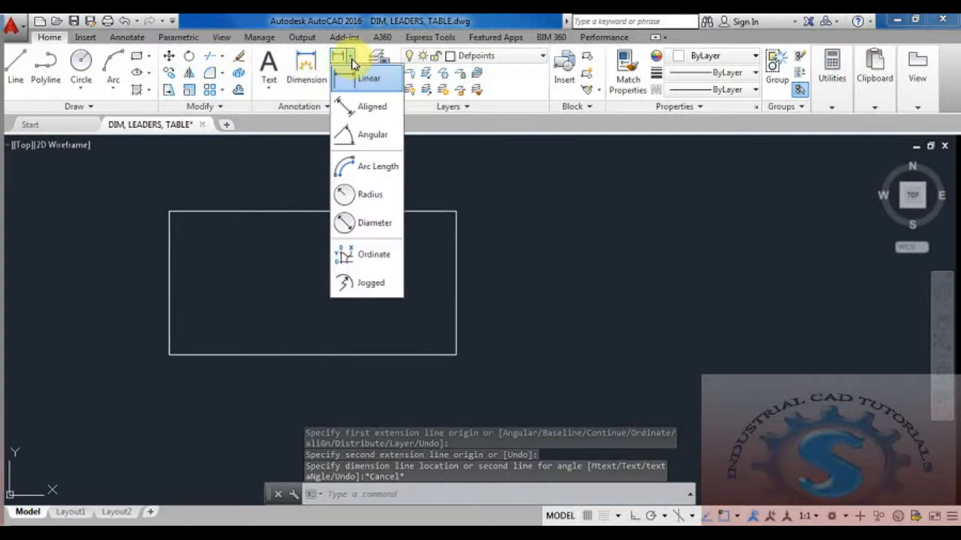
left_click(349, 78)
left_click(170, 214)
left_click(455, 212)
left_click(455, 184)
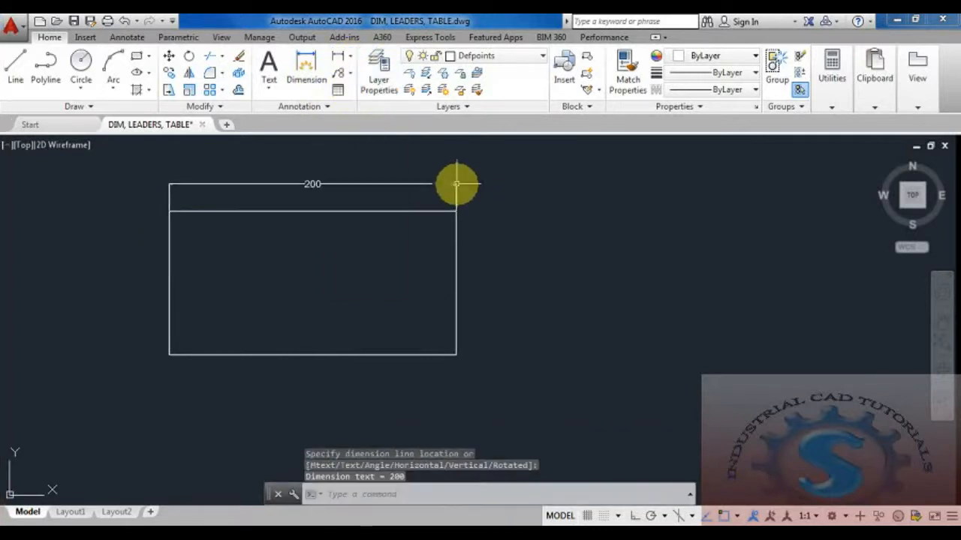
left_click(352, 60)
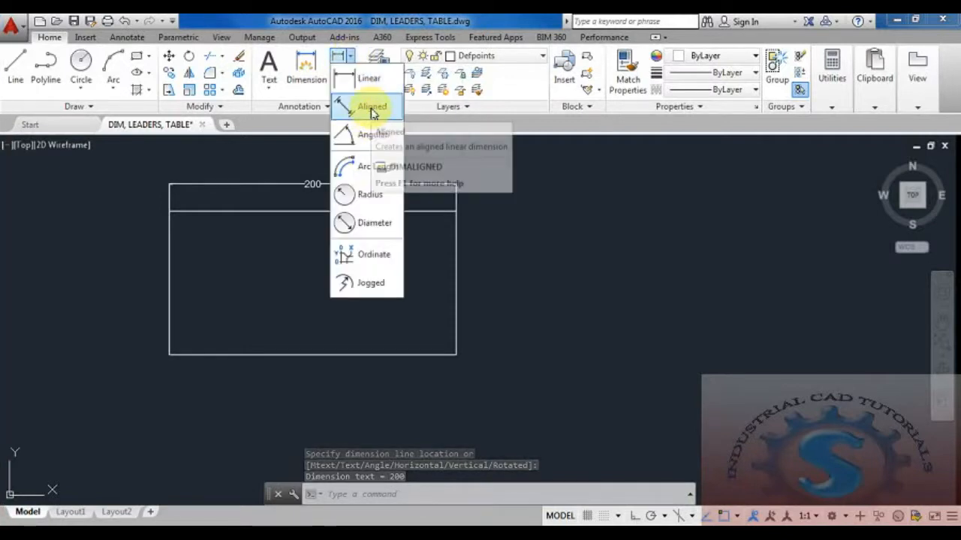
key("Escape")
key("Escape")
Draw a diagonal line from the rectangle's upper-right corner to its lower-left corner
middle_click_drag(528, 274, 454, 300)
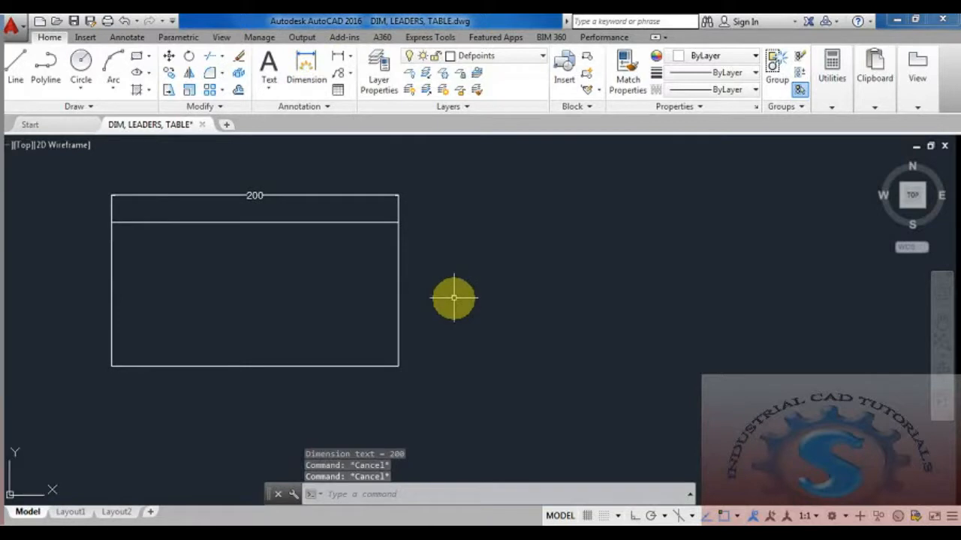
type("l")
key("Return")
left_click(397, 222)
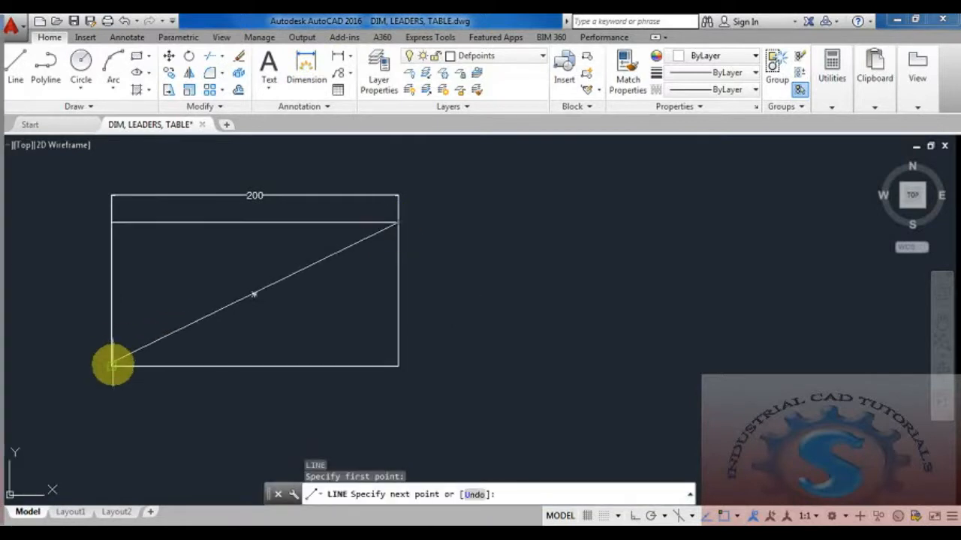
left_click(112, 366)
key("Escape")
Add an aligned dimension to the rectangle's diagonal, with the dimension line below the rectangle
middle_click_drag(393, 301, 436, 245)
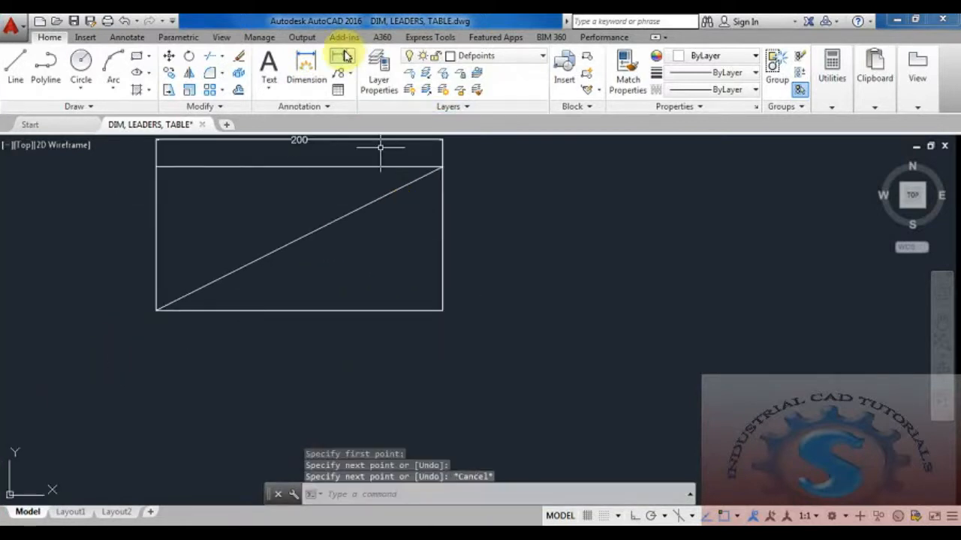
left_click(352, 62)
left_click(359, 104)
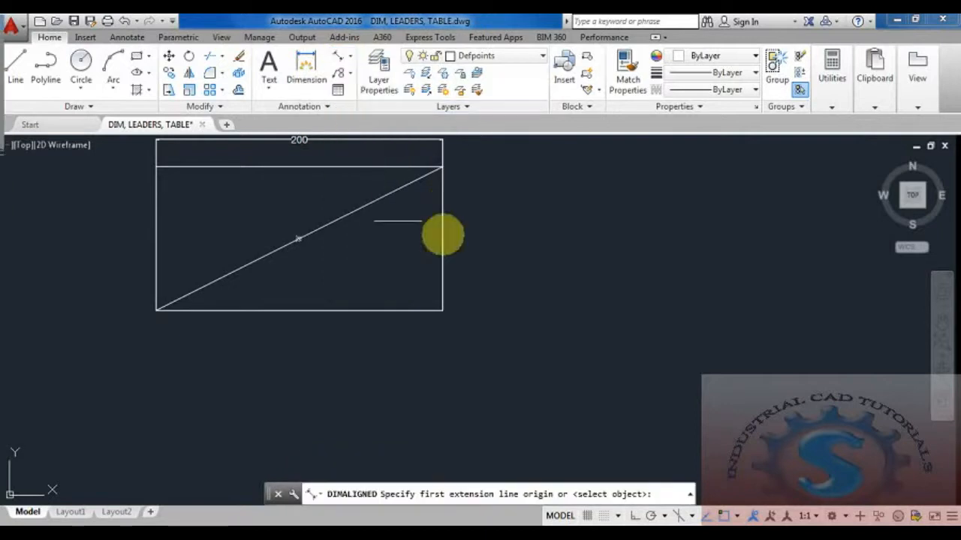
left_click(447, 166)
left_click(157, 309)
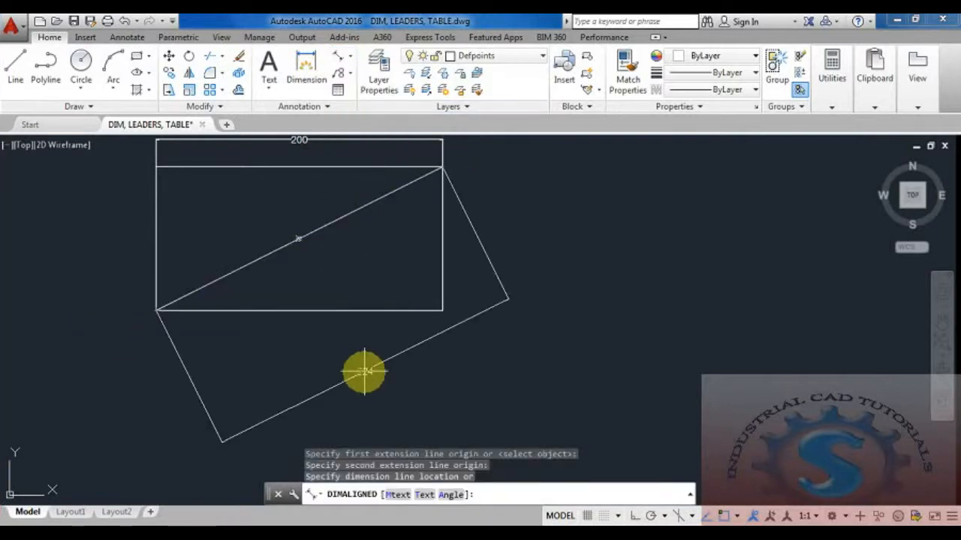
left_click(365, 368)
Draw a closed triangle right of the rectangle, with sides about 88 on the left, 99 on the right and 99 along the base
middle_click_drag(412, 384, 322, 388)
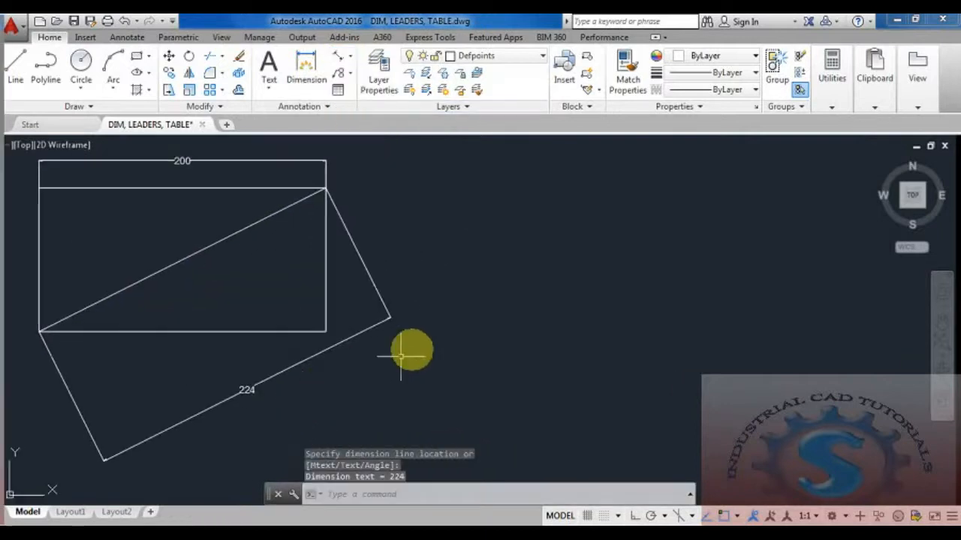
type("R")
key("Escape")
key("Escape")
type("L")
key("Return")
left_click(522, 193)
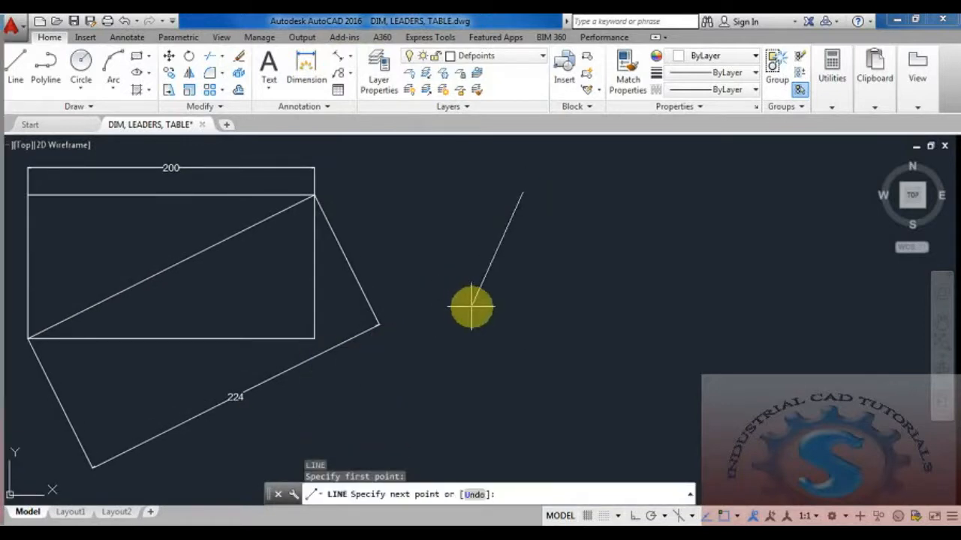
left_click(467, 304)
left_click(609, 305)
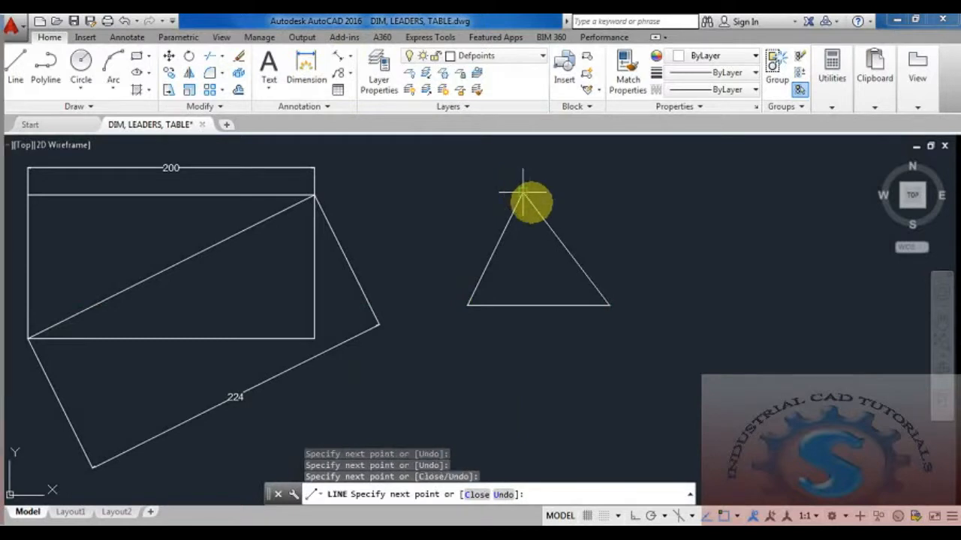
key("Escape")
Add an aligned dimension to the triangle's left side, placed outside the triangle
left_click(346, 63)
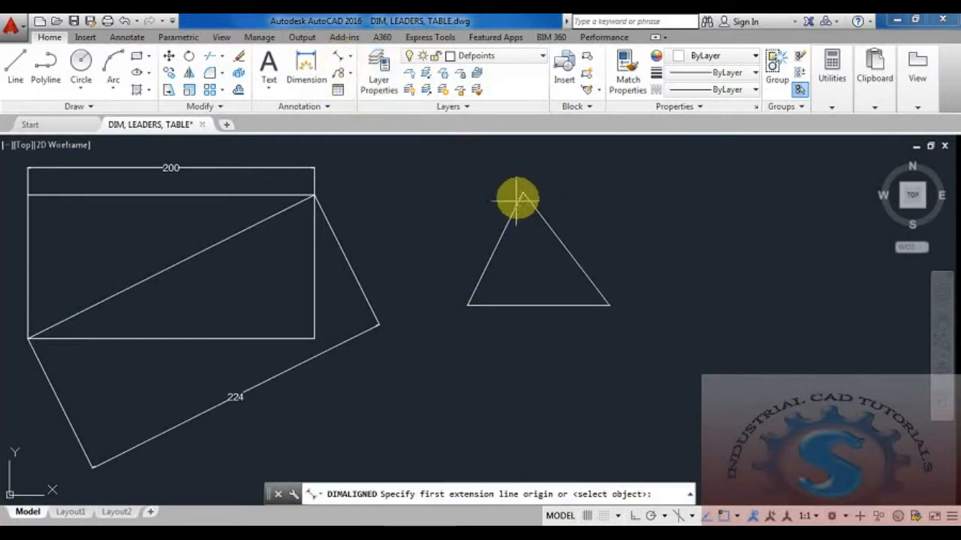
left_click(523, 193)
left_click(467, 303)
left_click(446, 281)
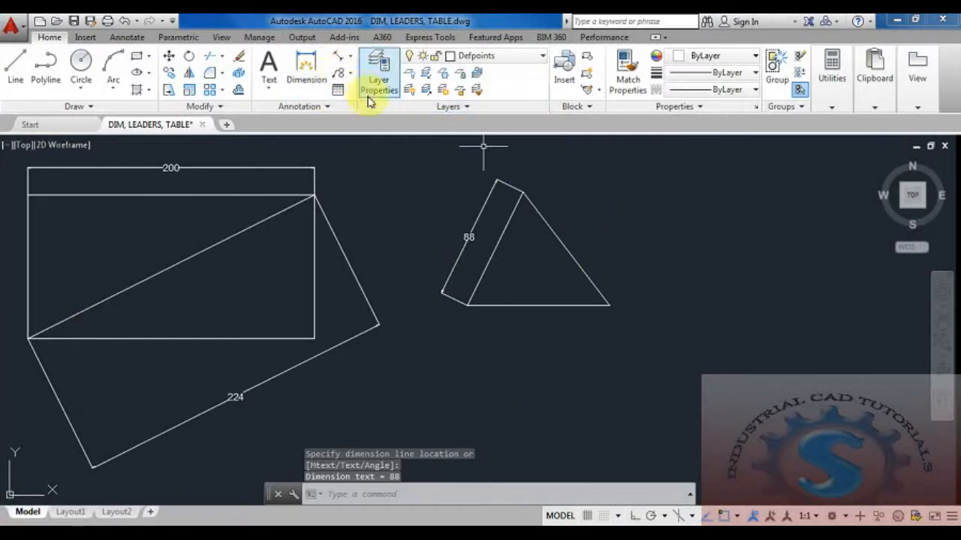
Add an aligned dimension to the triangle's right side, placed outside the triangle
right_click(390, 183)
left_click(414, 178)
left_click(523, 193)
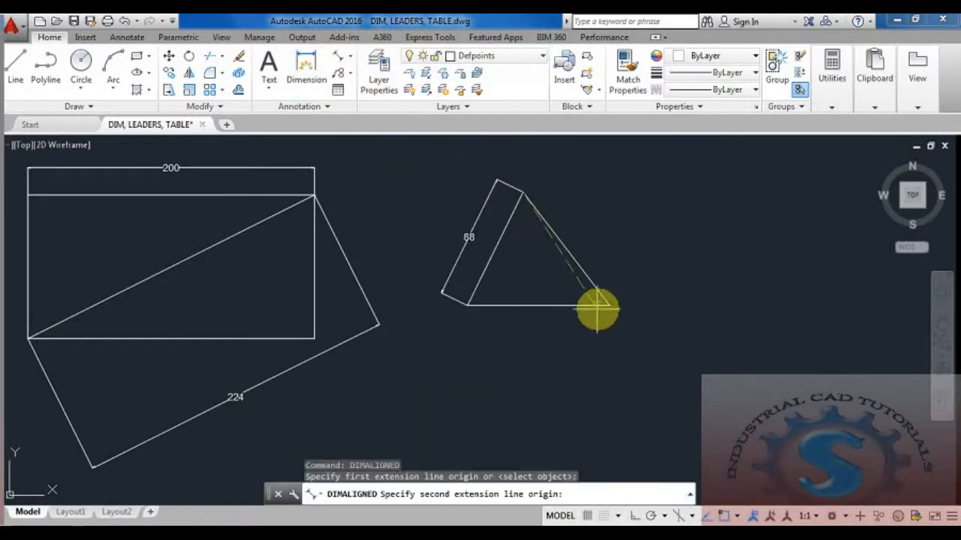
left_click(610, 306)
left_click(635, 273)
Add an aligned dimension to the triangle's base, with the dimension line below it
right_click(644, 167)
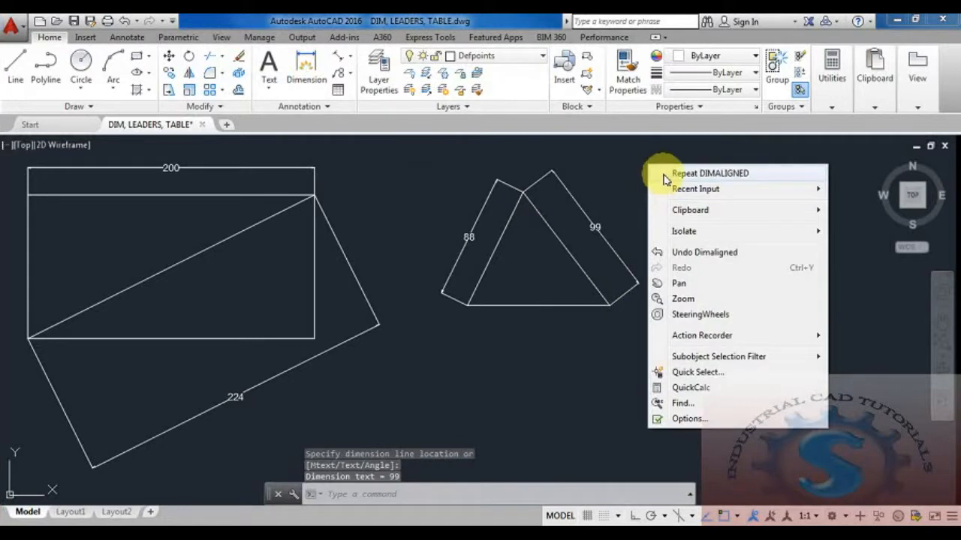
left_click(679, 176)
left_click(470, 306)
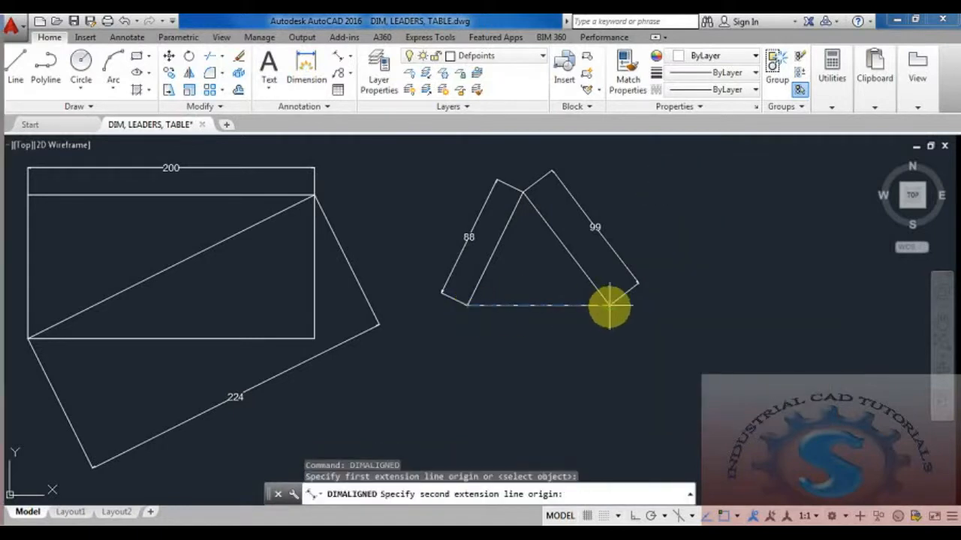
left_click(609, 306)
left_click(595, 333)
Add an angular dimension inside the triangle's lower-left corner, between the base and the left side
scroll(571, 364, "down", 3)
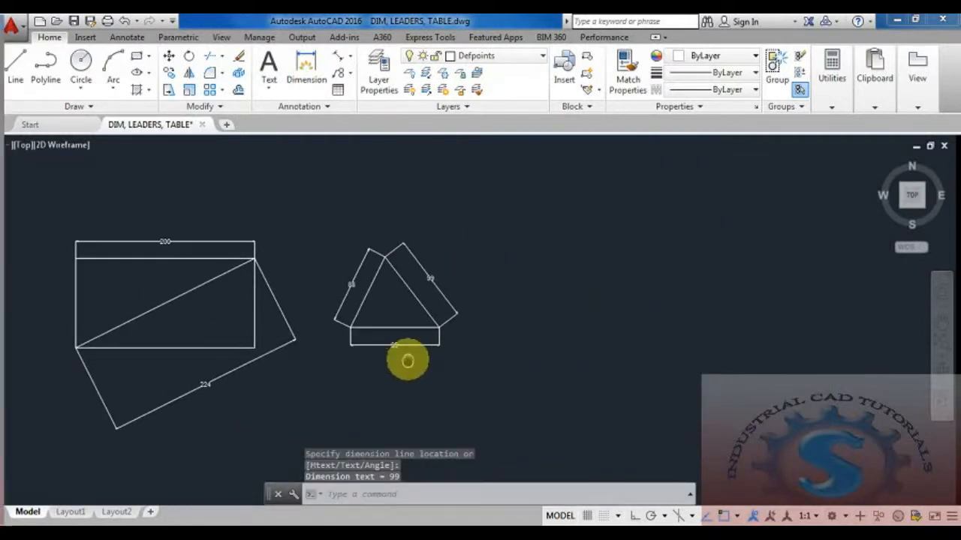
middle_click_drag(407, 361, 367, 347)
left_click(348, 60)
left_click(360, 133)
scroll(323, 330, "up", 5)
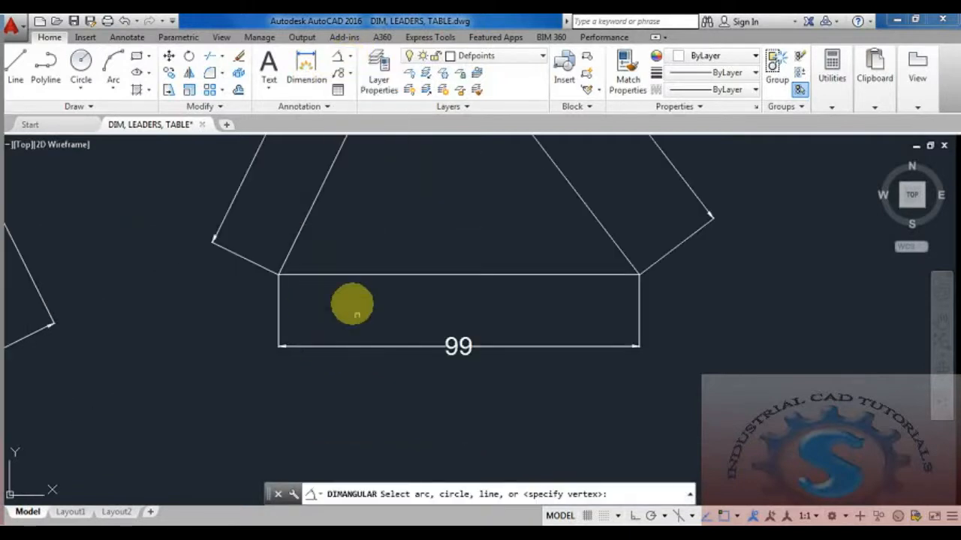
left_click(332, 275)
left_click(298, 235)
scroll(333, 254, "down", 2)
left_click(352, 240)
Add an angular dimension inside the triangle's lower-right corner, between the right side and the base
right_click(405, 203)
left_click(420, 211)
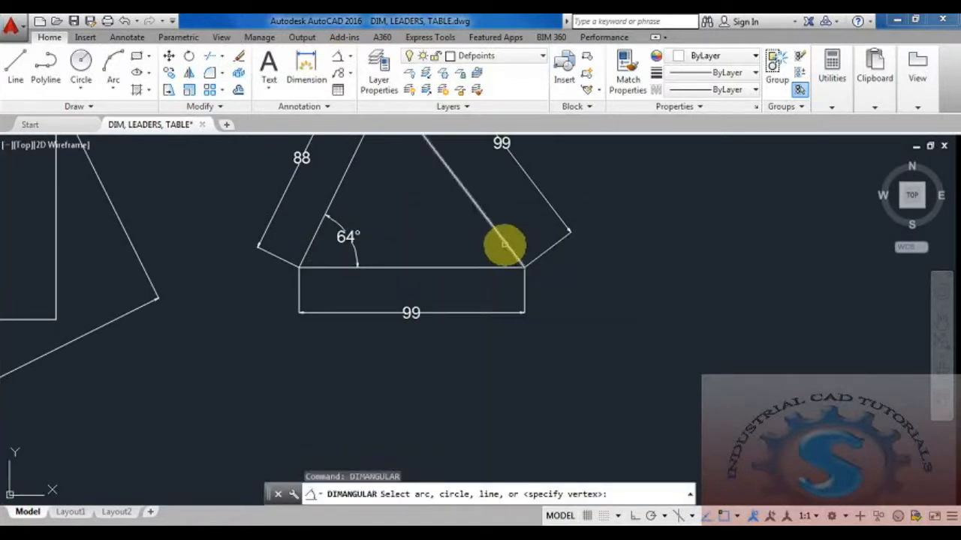
left_click(503, 250)
left_click(492, 266)
left_click(444, 248)
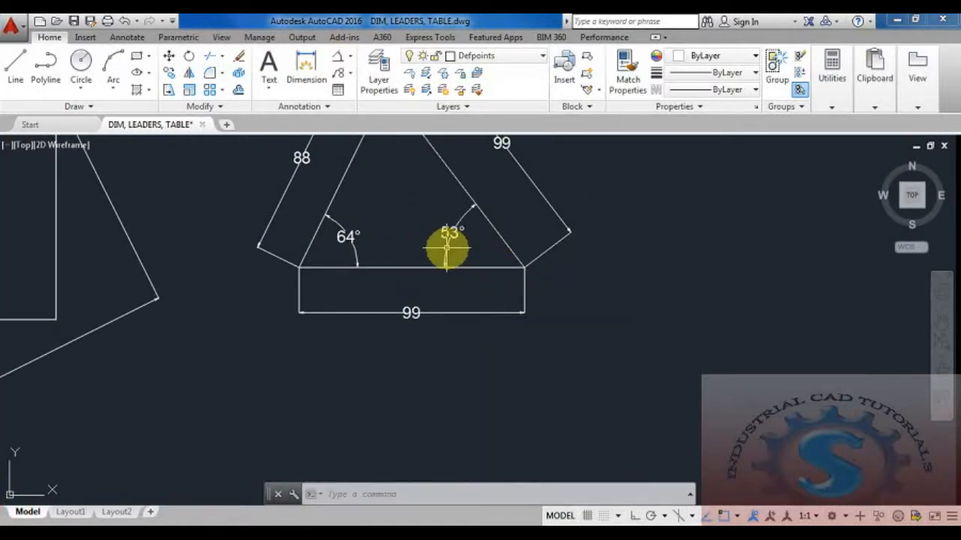
Add an angular dimension inside the triangle's apex, between the left and right sides
scroll(425, 328, "down", 2)
right_click(510, 166)
left_click(510, 166)
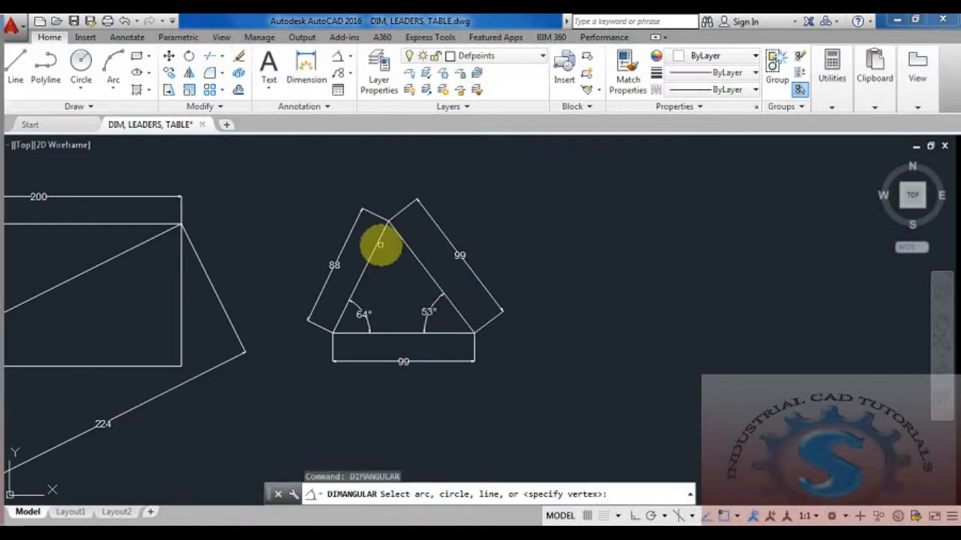
left_click(349, 56)
left_click(372, 134)
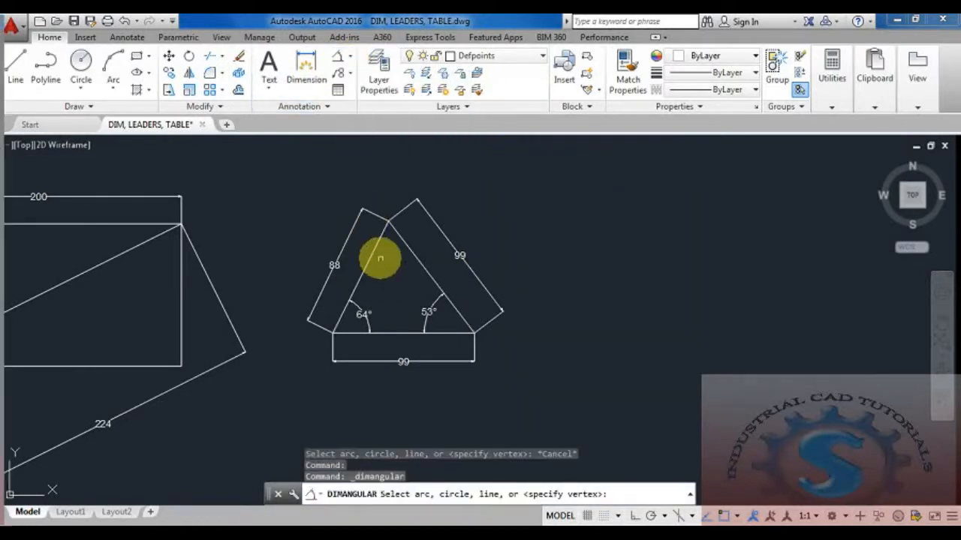
left_click(374, 254)
left_click(403, 250)
scroll(390, 252, "up", 4)
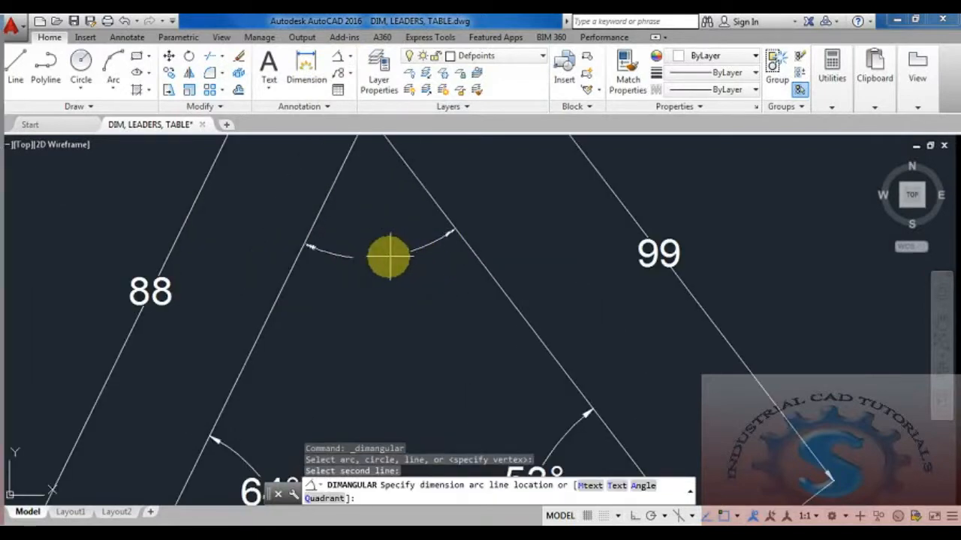
left_click(386, 253)
Draw a three-point arc bulging upward in the empty area to the right of the triangle
scroll(421, 297, "down", 4)
scroll(408, 278, "down", 2)
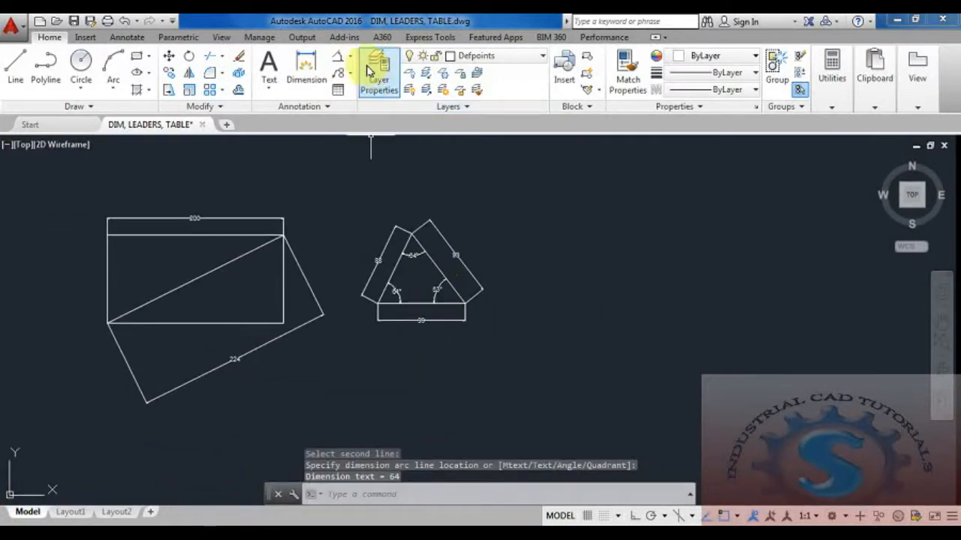
left_click(344, 57)
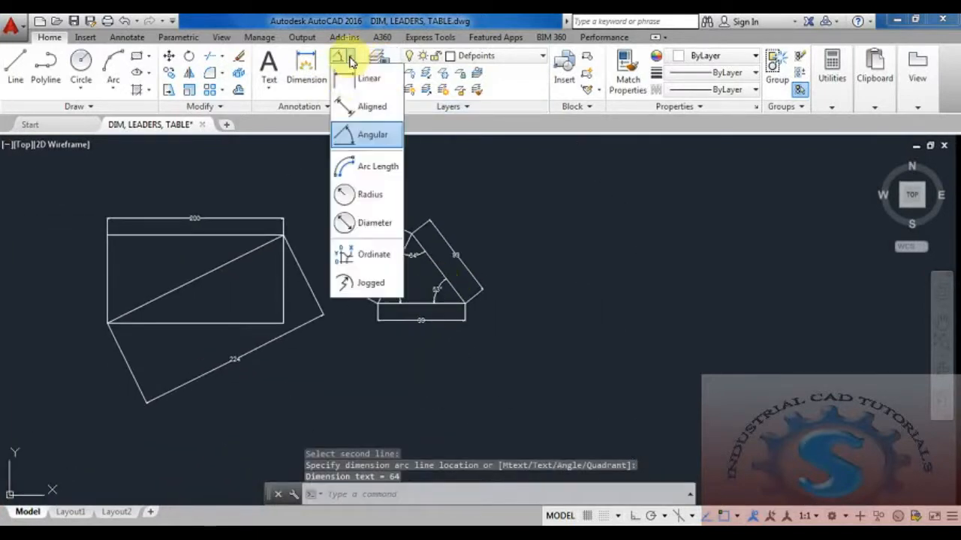
left_click(523, 274)
middle_click_drag(568, 306, 467, 305)
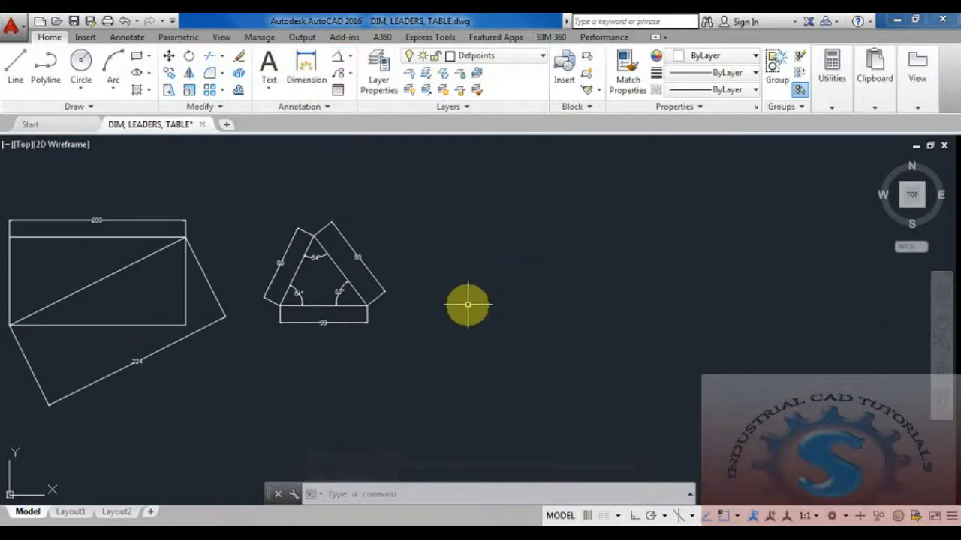
key("Escape")
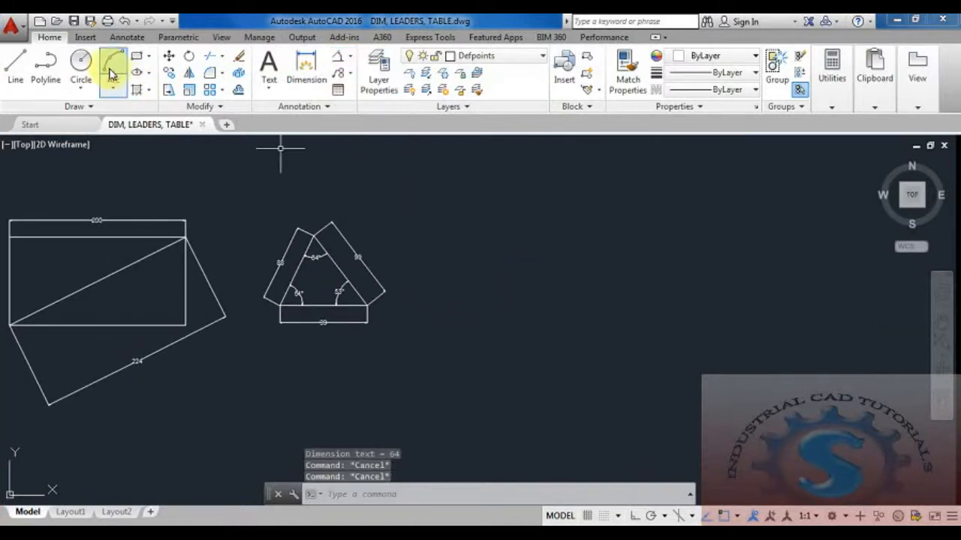
left_click(113, 66)
left_click(429, 291)
left_click(523, 225)
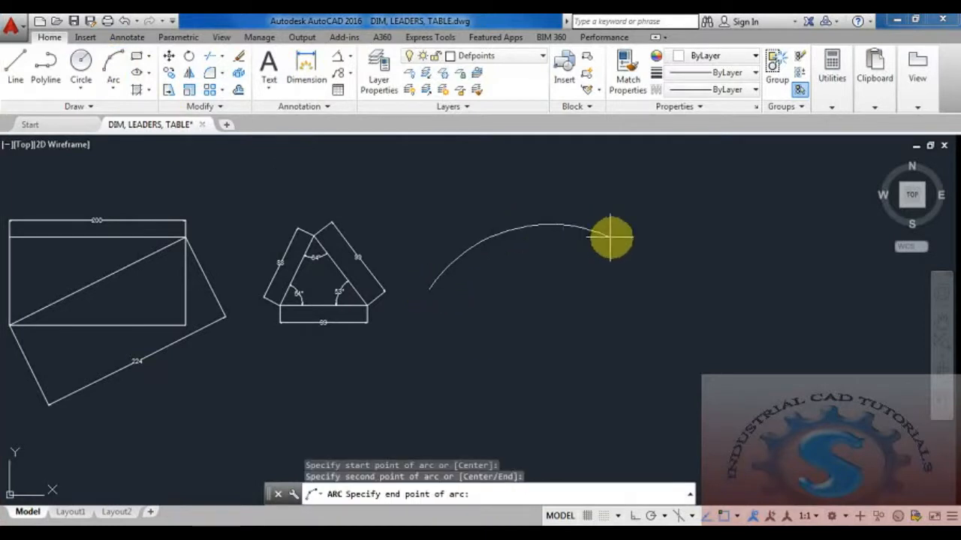
left_click(628, 240)
Add an arc length dimension to the arc, placed above its curve
middle_click_drag(675, 285, 634, 299)
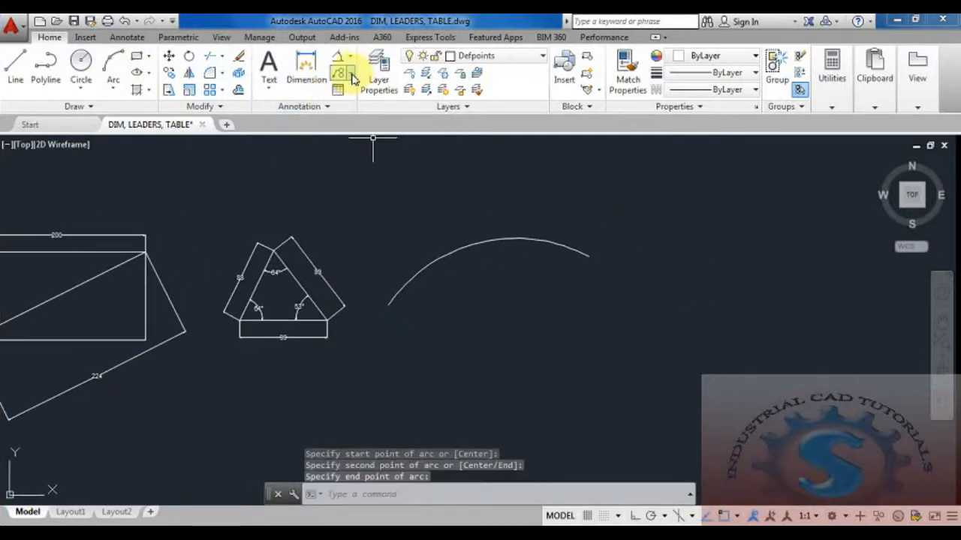
left_click(351, 76)
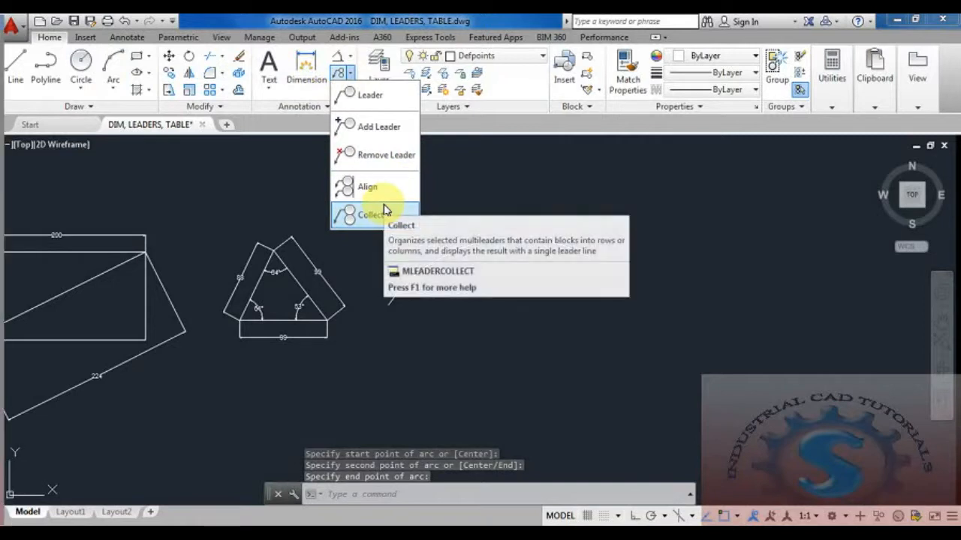
left_click(350, 59)
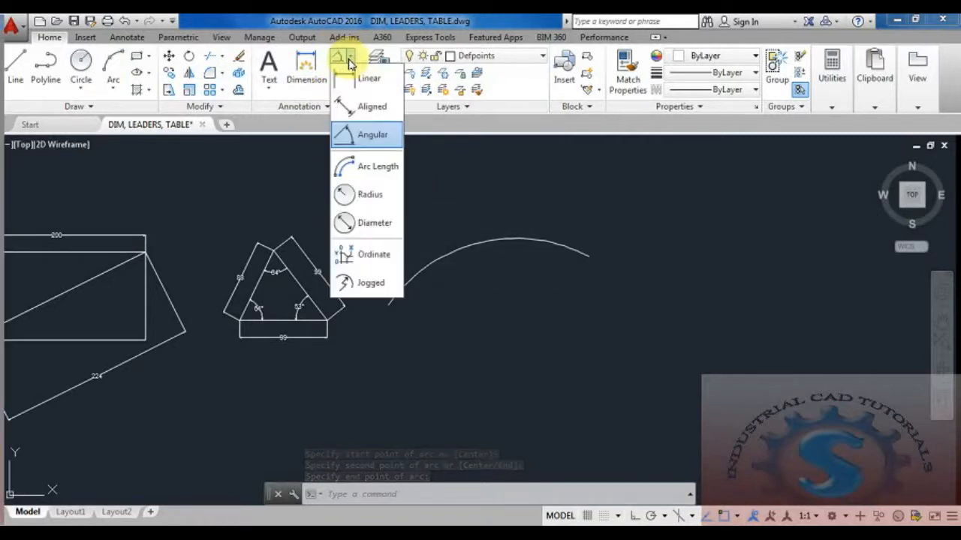
left_click(383, 173)
left_click(439, 253)
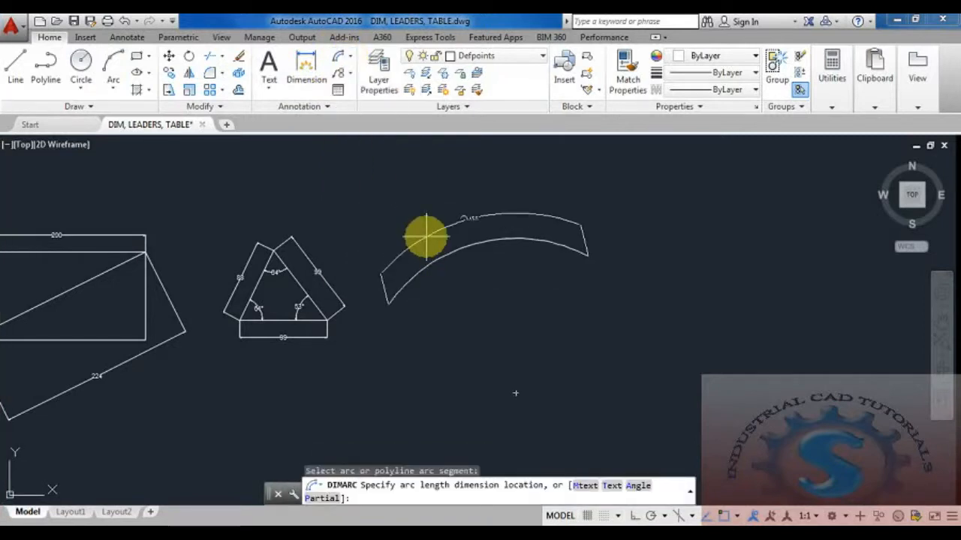
left_click(469, 220)
scroll(484, 225, "up", 5)
scroll(483, 219, "down", 4)
middle_click_drag(482, 218, 373, 223)
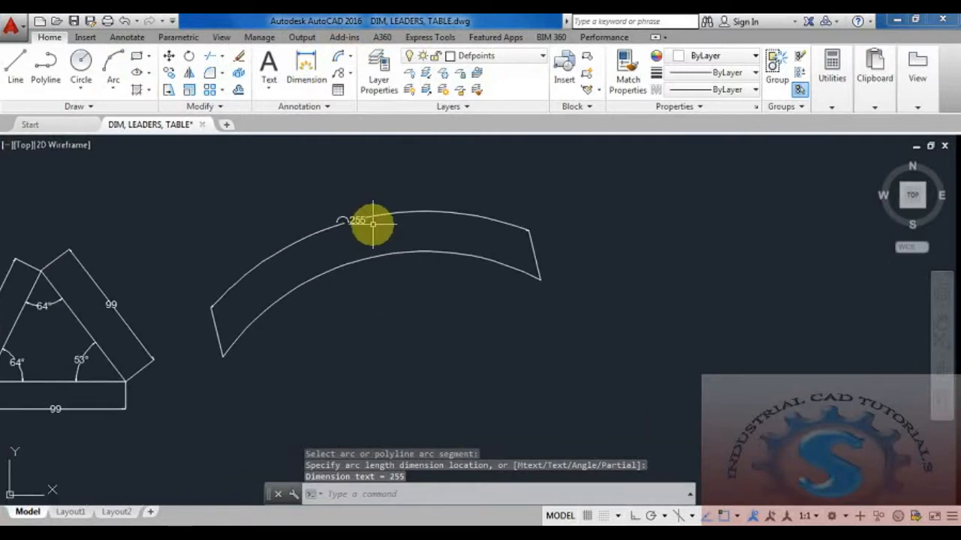
scroll(373, 223, "down", 4)
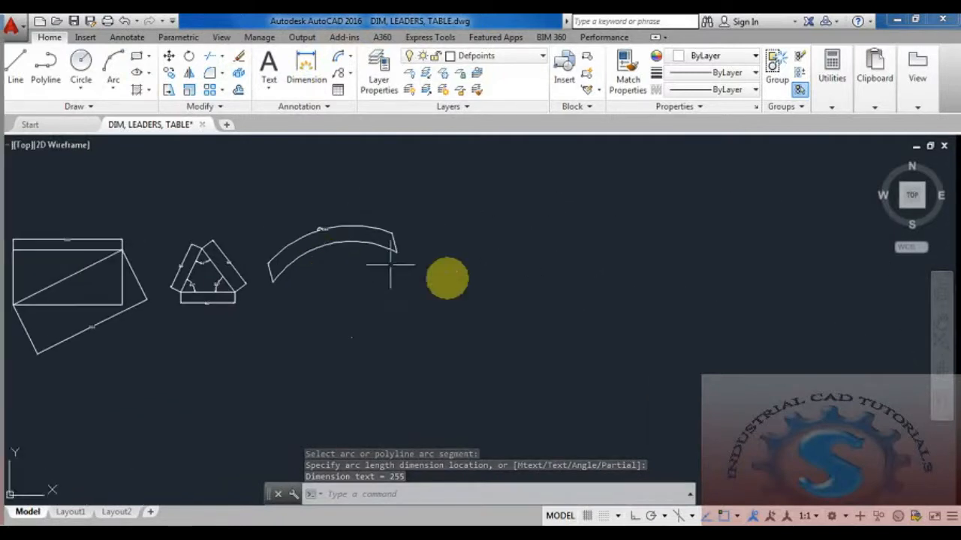
Draw a circle with a radius of about 139 in the empty area to the right of the arc
type("c")
key("Return")
left_click(455, 285)
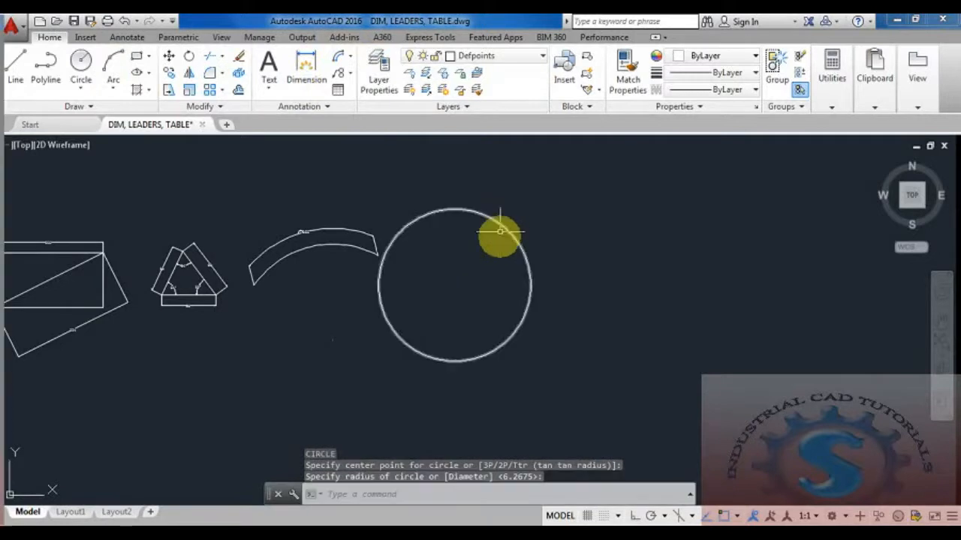
Try to add an arc length dimension to the circle
left_click(337, 61)
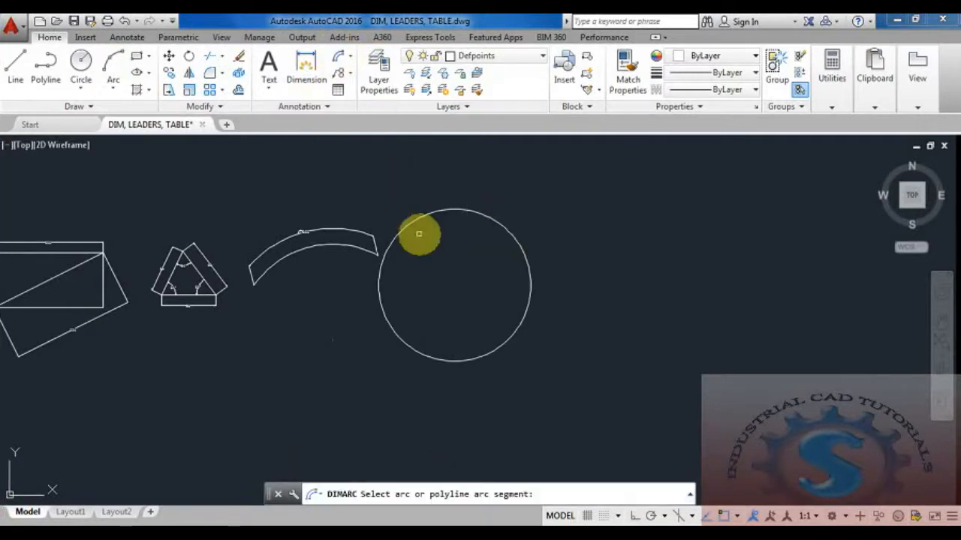
left_click(414, 221)
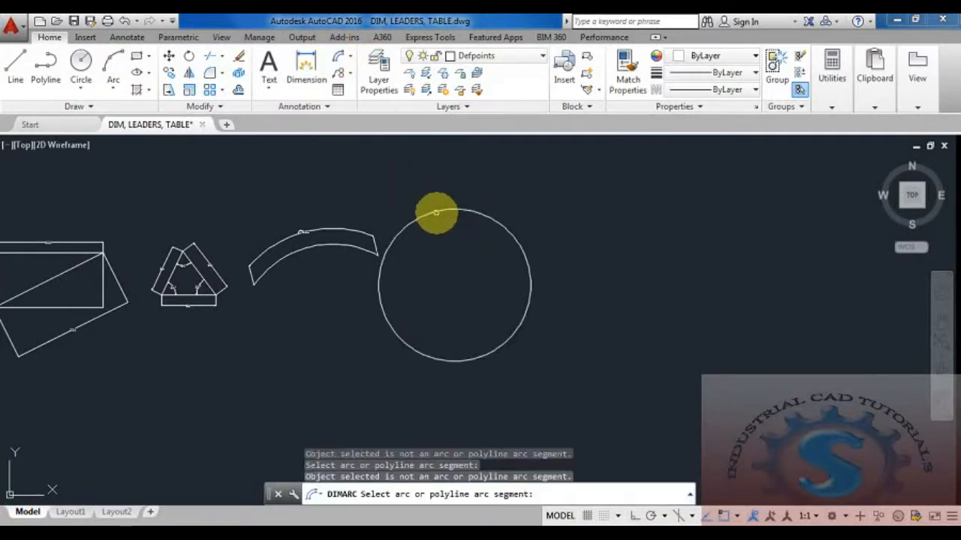
key("Escape")
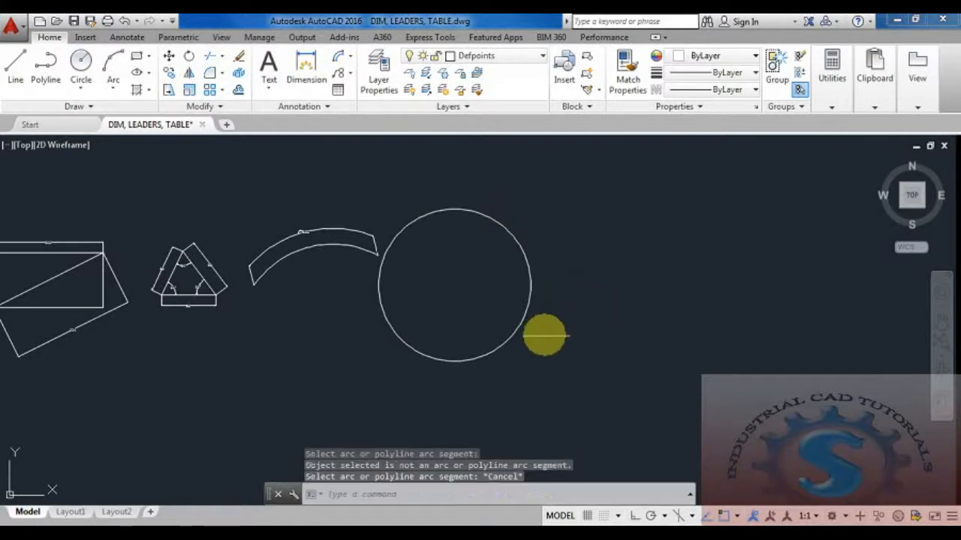
Delete the circle to the right of the arc
left_click_drag(542, 337, 497, 274)
key("Delete")
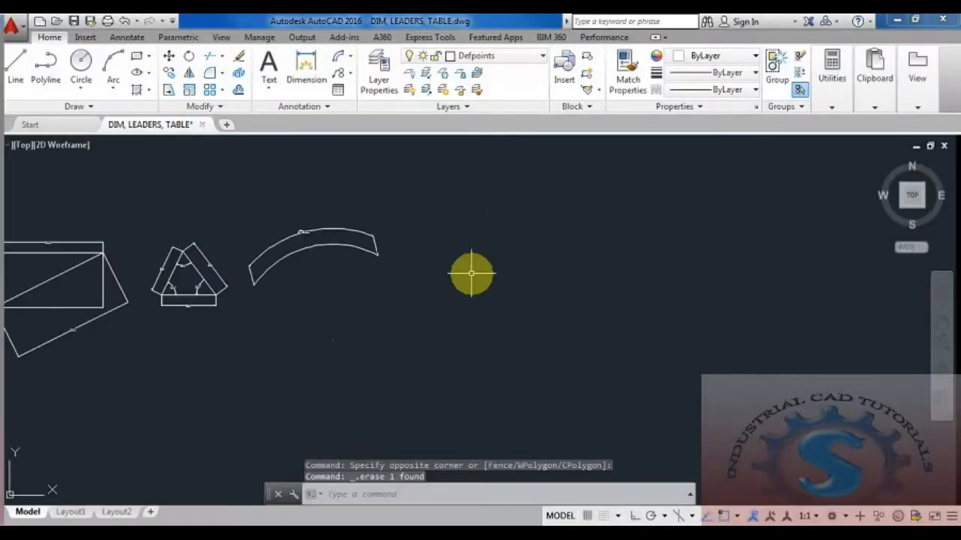
scroll(484, 265, "down", 4)
scroll(334, 282, "up", 5)
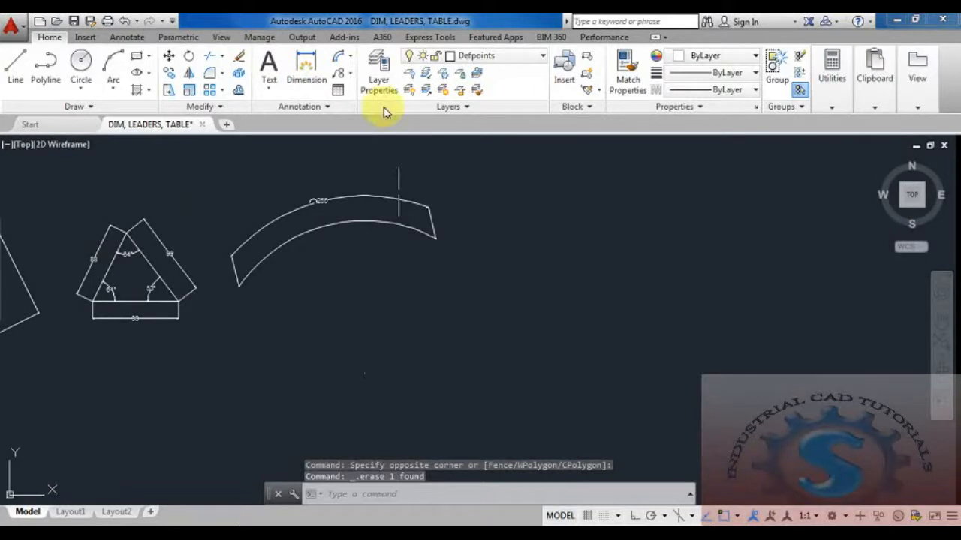
left_click(348, 58)
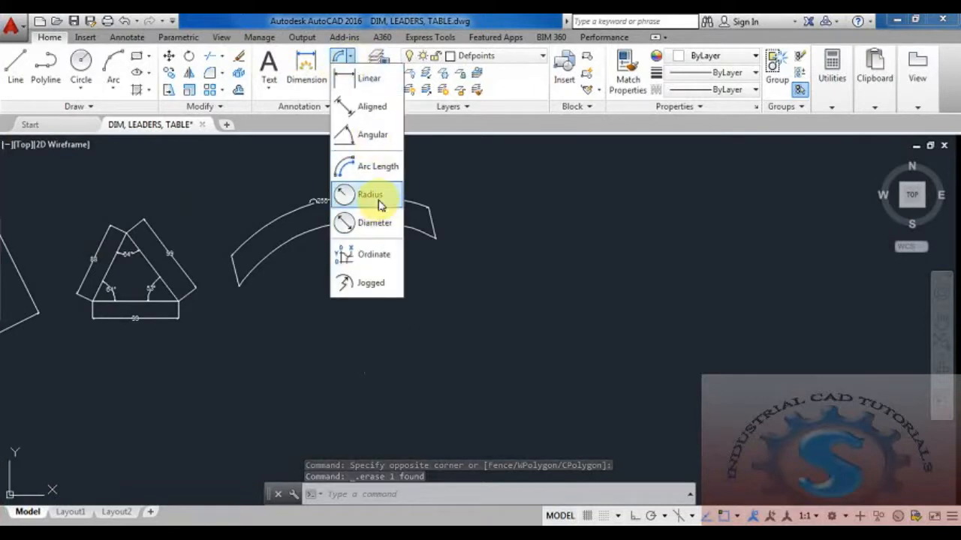
left_click(533, 263)
key("Escape")
key("Escape")
Draw a circle with a radius of about 74 in the empty area to the right of the arc
middle_click_drag(538, 287, 490, 289)
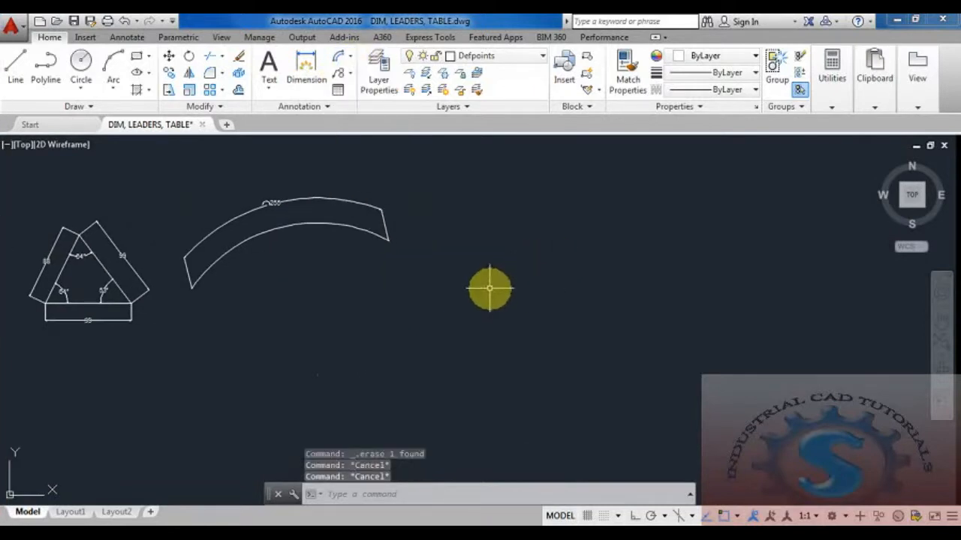
type("c")
key("Return")
left_click(461, 273)
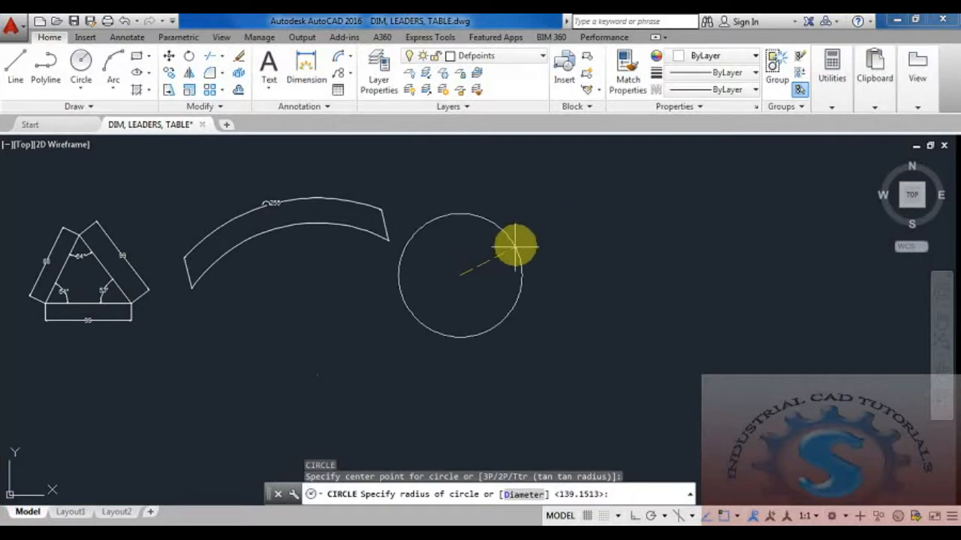
left_click(515, 245)
middle_click_drag(571, 265, 553, 268)
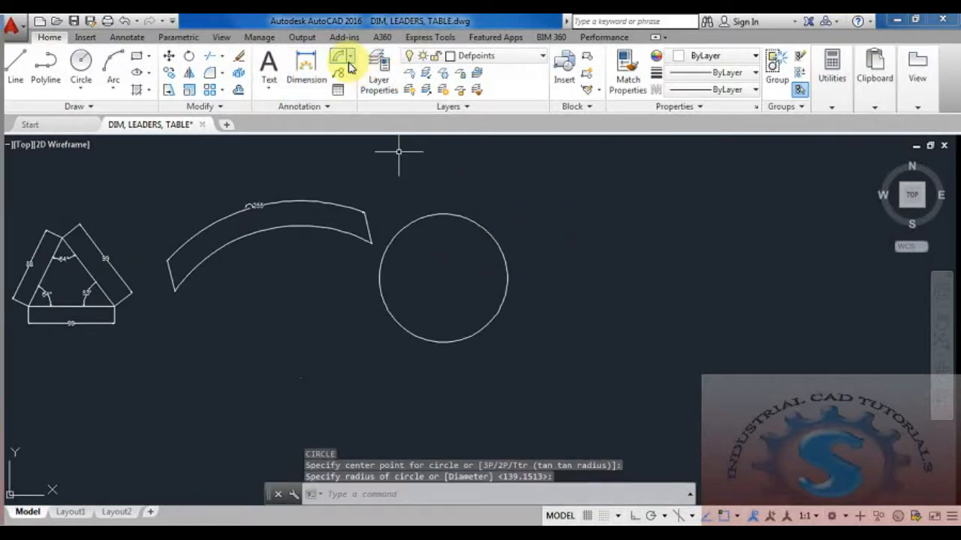
Move the circle by its centre into the empty area below the dimensioned rectangle
scroll(395, 150, "down", 3)
middle_click_drag(406, 172, 462, 251)
scroll(497, 279, "up", 2)
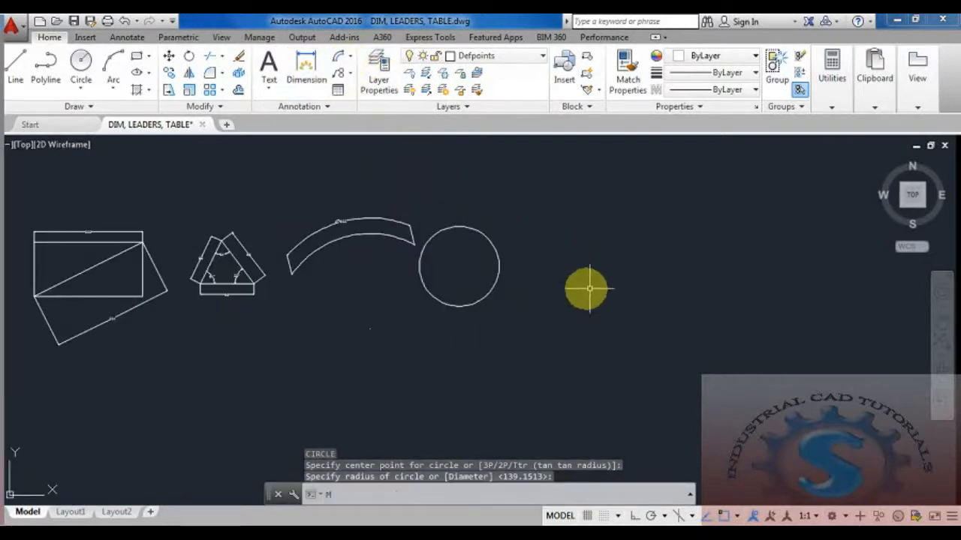
type("M")
key("Return")
left_click(541, 303)
left_click(484, 236)
key("Return")
left_click(459, 266)
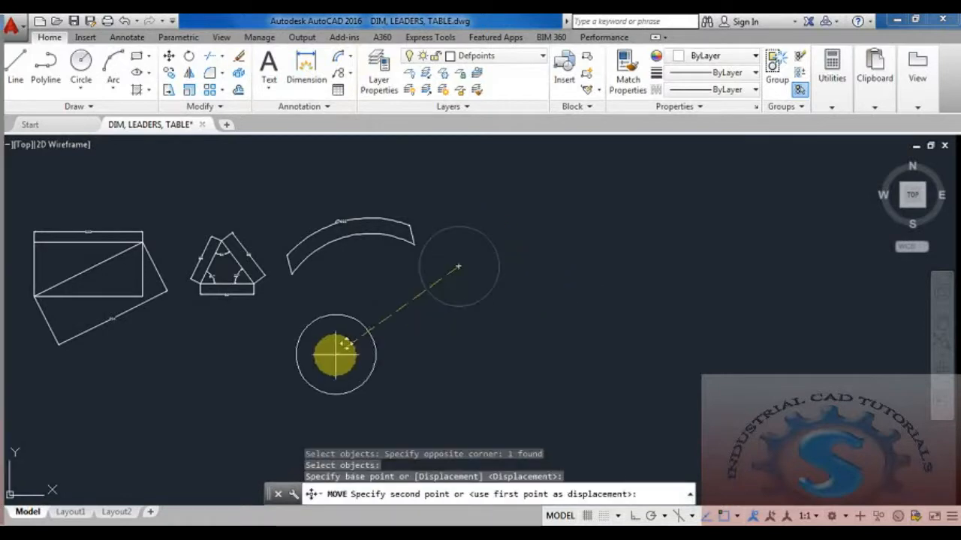
scroll(93, 390, "up", 2)
middle_click_drag(102, 398, 133, 317)
left_click(174, 320)
middle_click_drag(308, 232, 436, 248)
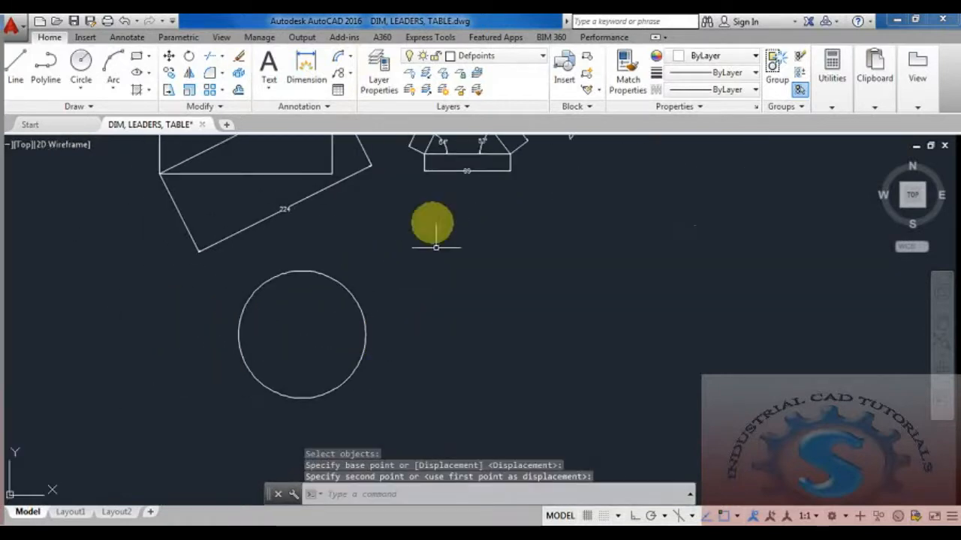
Add a radius dimension to the circle, placed outside its upper-right edge
left_click(344, 57)
left_click(365, 194)
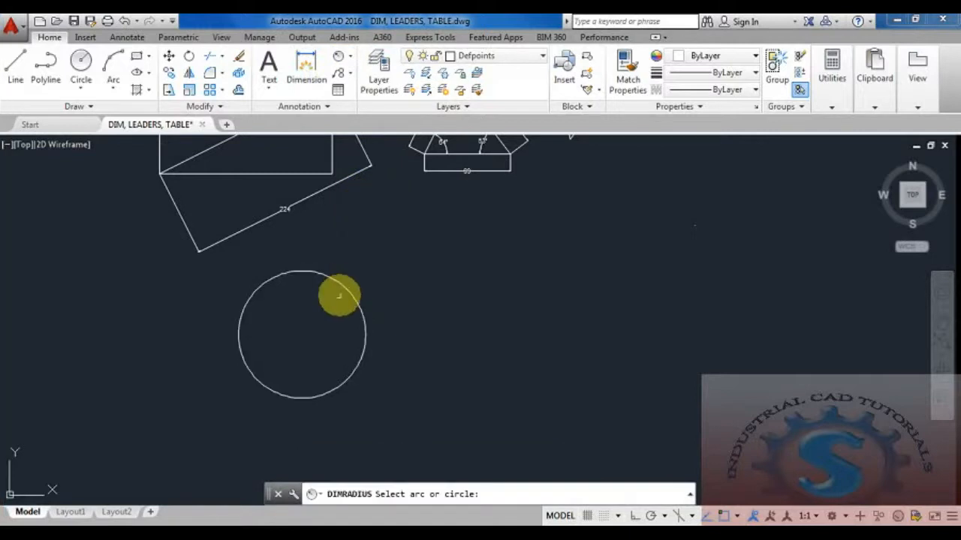
left_click(345, 290)
scroll(364, 264, "up", 3)
scroll(366, 268, "down", 3)
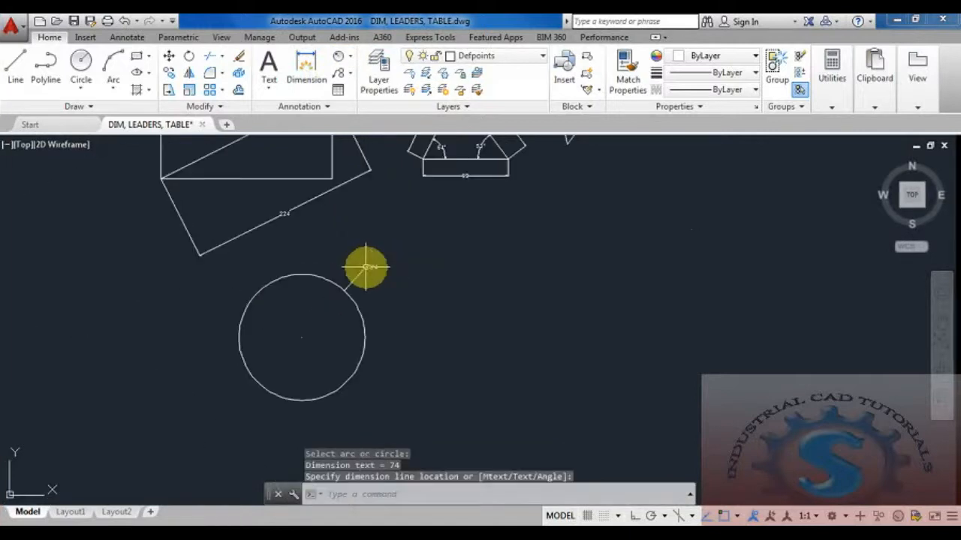
scroll(397, 298, "down", 1)
scroll(393, 318, "up", 1)
middle_click_drag(392, 317, 367, 344)
type("D")
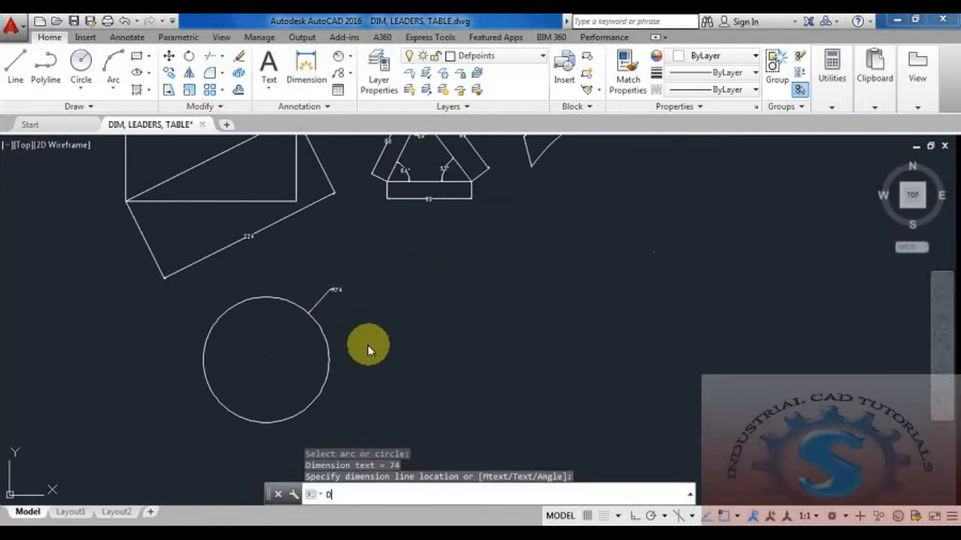
key("Return")
left_click(647, 146)
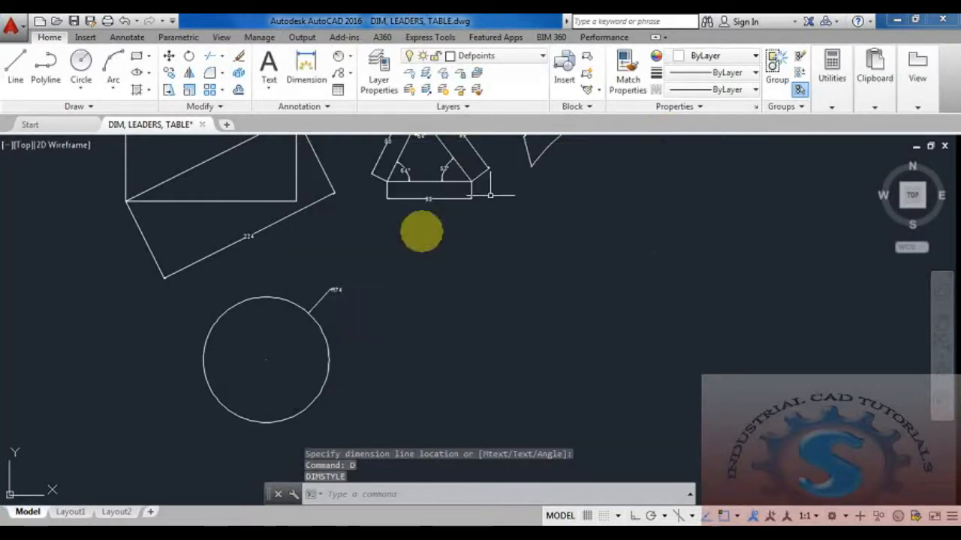
Add a diameter dimension to the circle, placed outside its upper-right edge just below the radius dimension
scroll(333, 292, "up", 4)
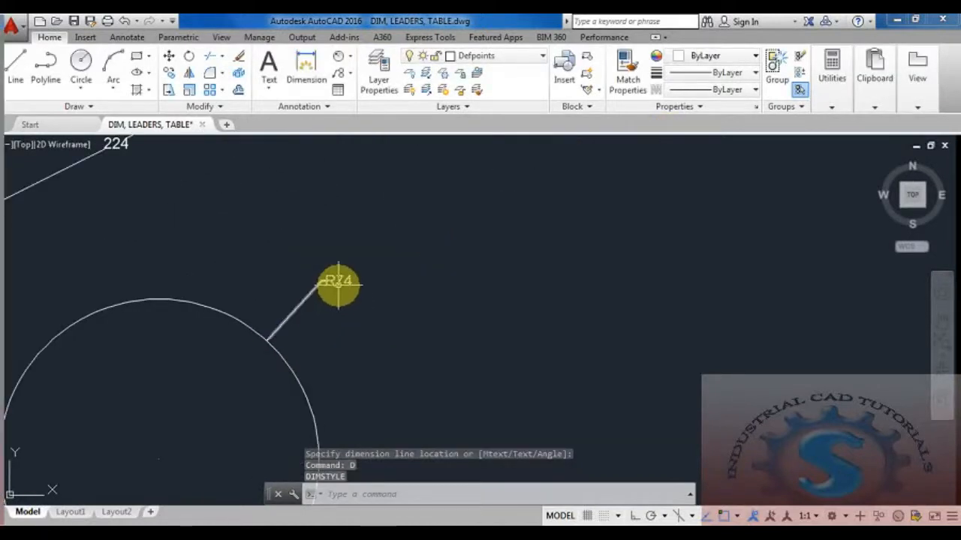
scroll(339, 283, "down", 2)
scroll(327, 240, "up", 2)
scroll(323, 238, "down", 2)
scroll(326, 220, "up", 2)
left_click(350, 57)
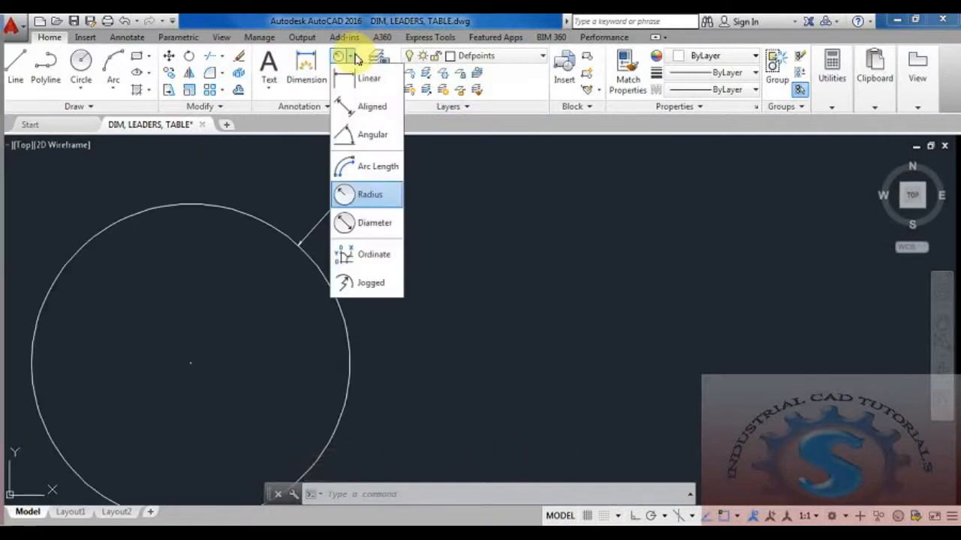
left_click(373, 222)
left_click(325, 274)
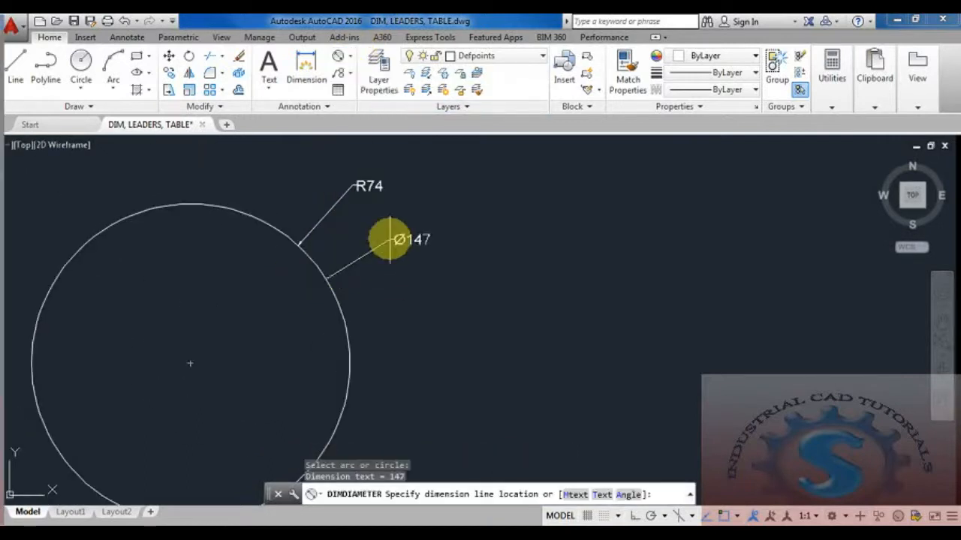
left_click(383, 224)
middle_click_drag(373, 268, 376, 238)
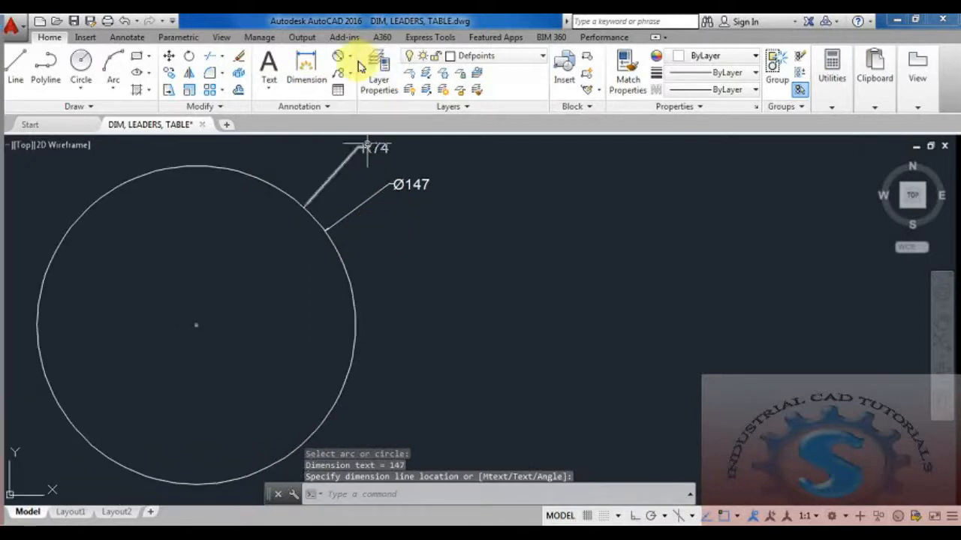
Draw a horizontal line from the circle's centre to its right quadrant
key("Escape")
key("Escape")
type("l")
key("Return")
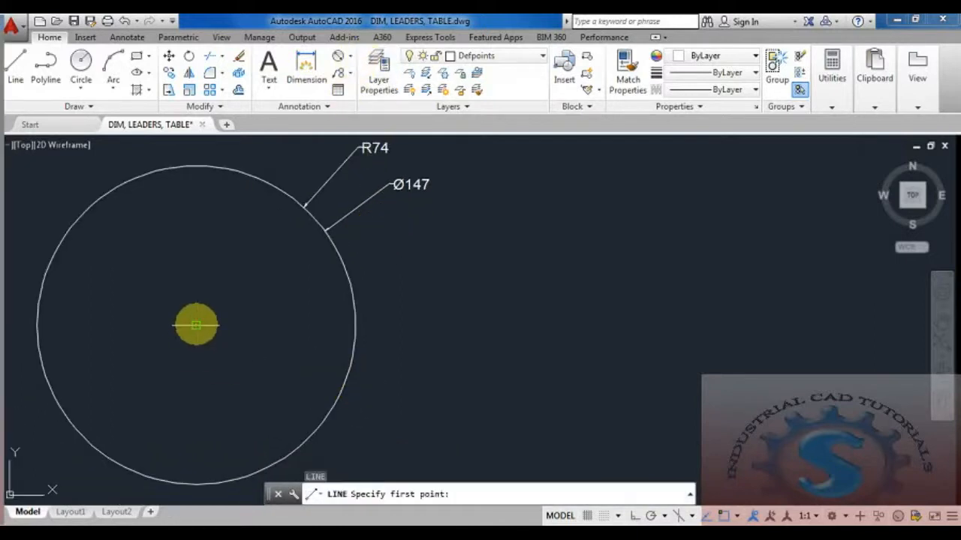
left_click(196, 325)
left_click(356, 325)
key("Escape")
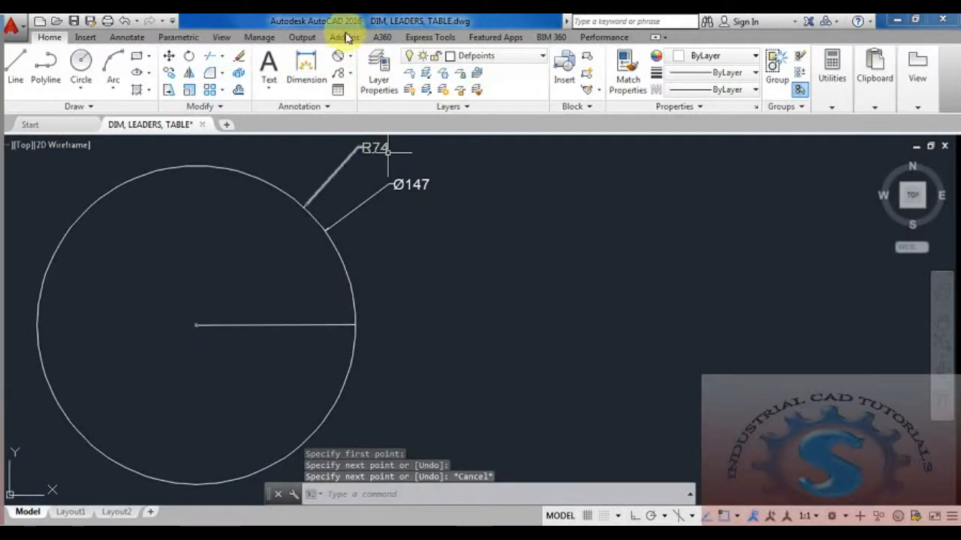
Add a linear dimension from the circle's centre to its right quadrant, placed above the radius line
left_click(349, 60)
left_click(354, 74)
left_click(196, 325)
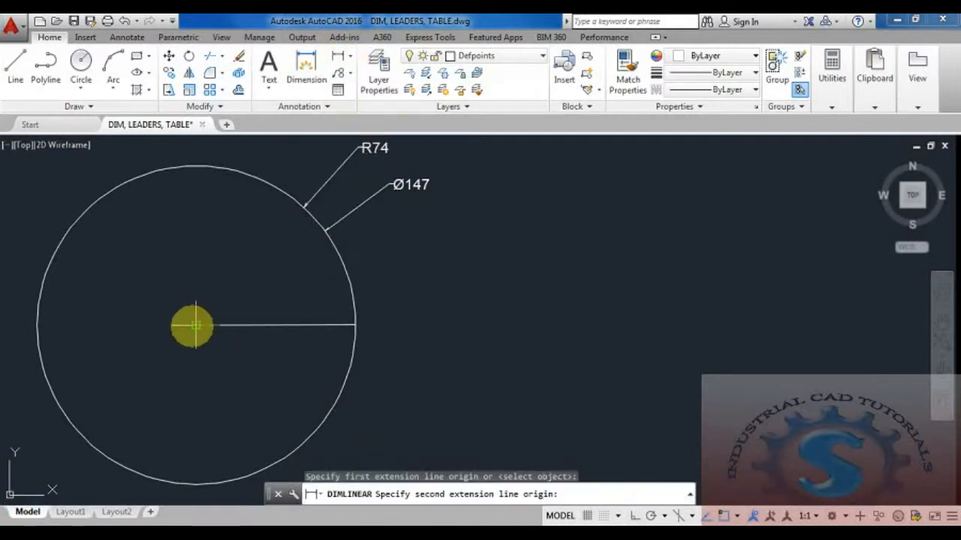
left_click(356, 325)
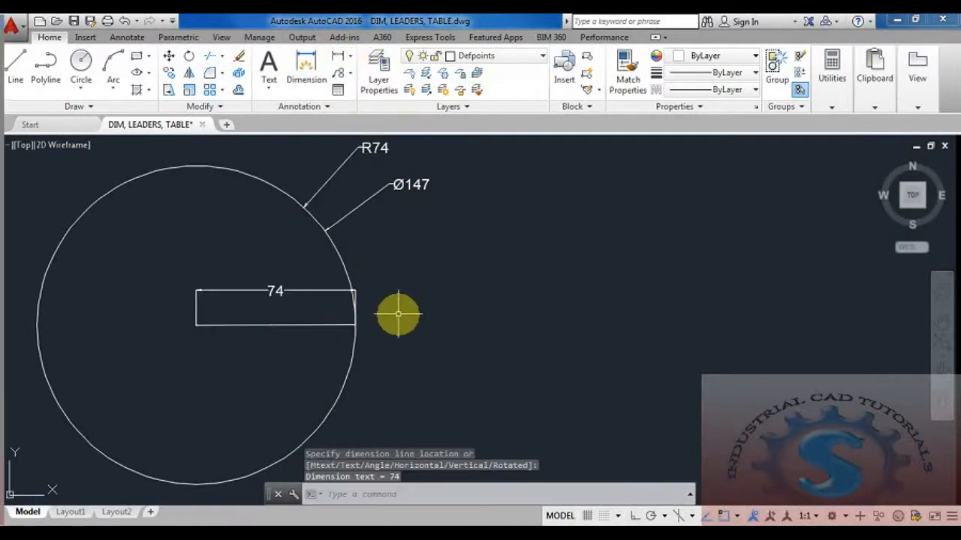
scroll(265, 337, "down", 2)
scroll(335, 331, "up", 2)
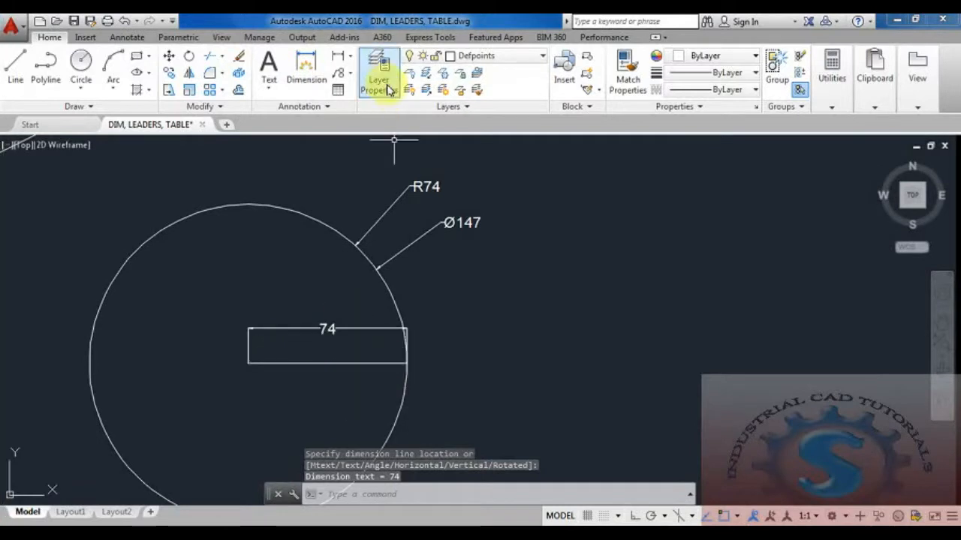
Add a horizontal linear dimension between the circle's left and right quadrants, placed below the centre line
left_click(342, 58)
left_click(90, 364)
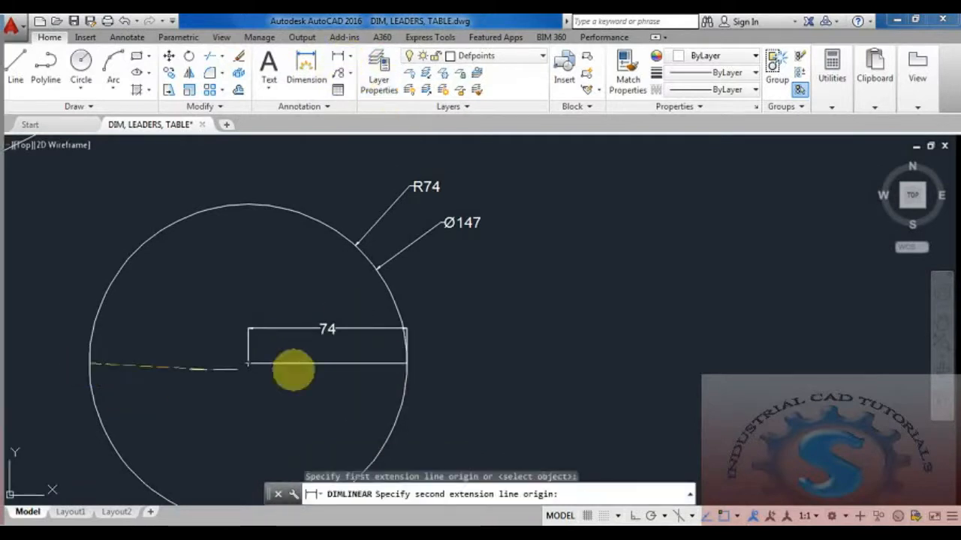
left_click(404, 361)
left_click(389, 409)
scroll(389, 409, "down", 3)
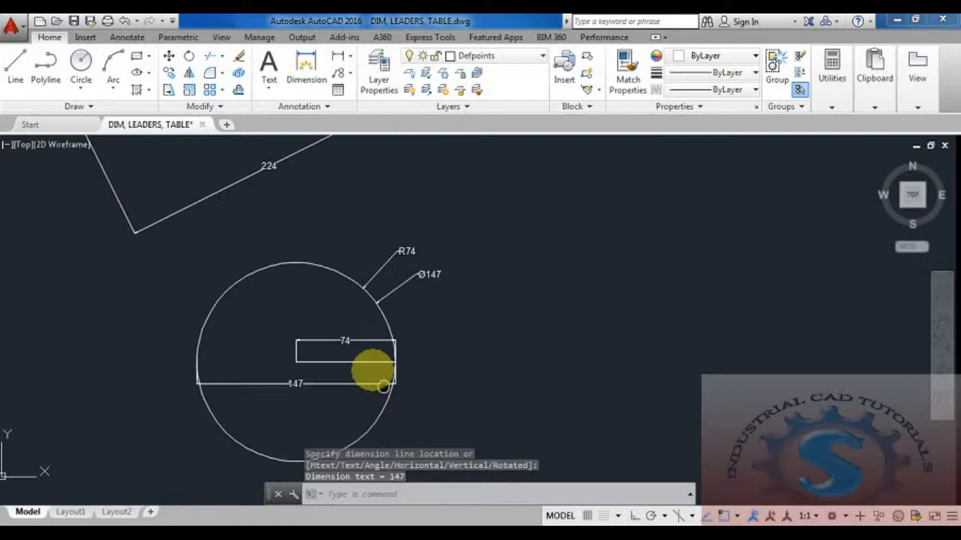
Add an ordinate dimension from the rectangle's lower-right corner, with its leader ending below and outside the rectangle
left_click(349, 57)
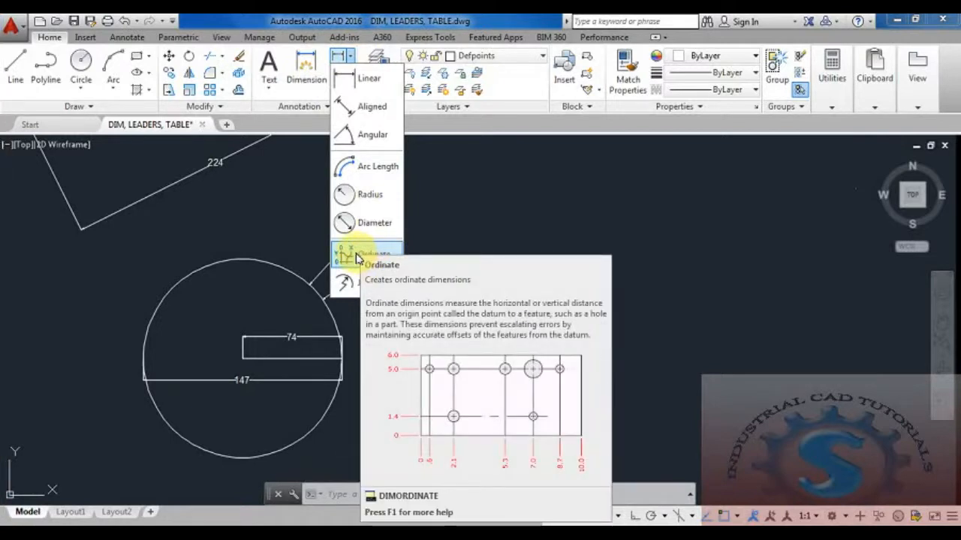
left_click(357, 258)
scroll(366, 251, "down", 4)
scroll(308, 250, "up", 4)
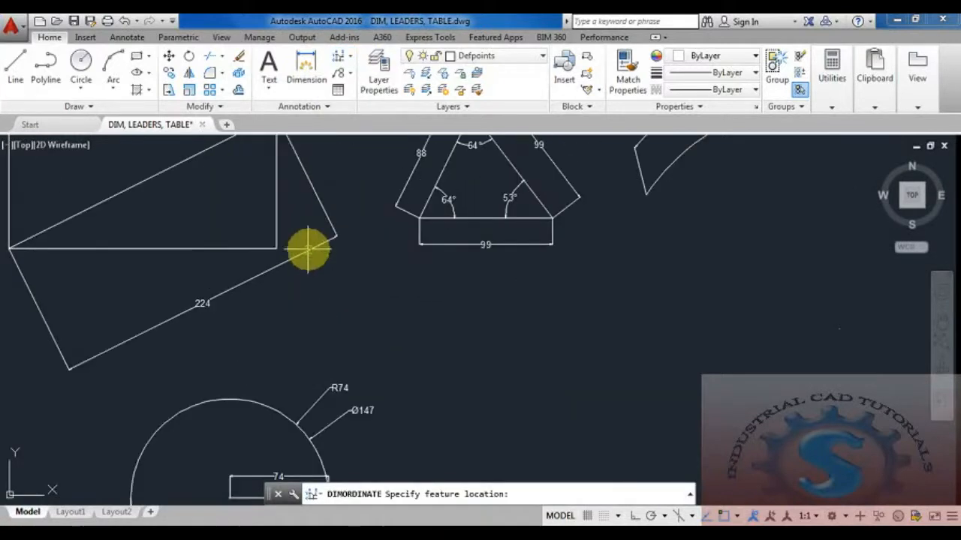
left_click(276, 247)
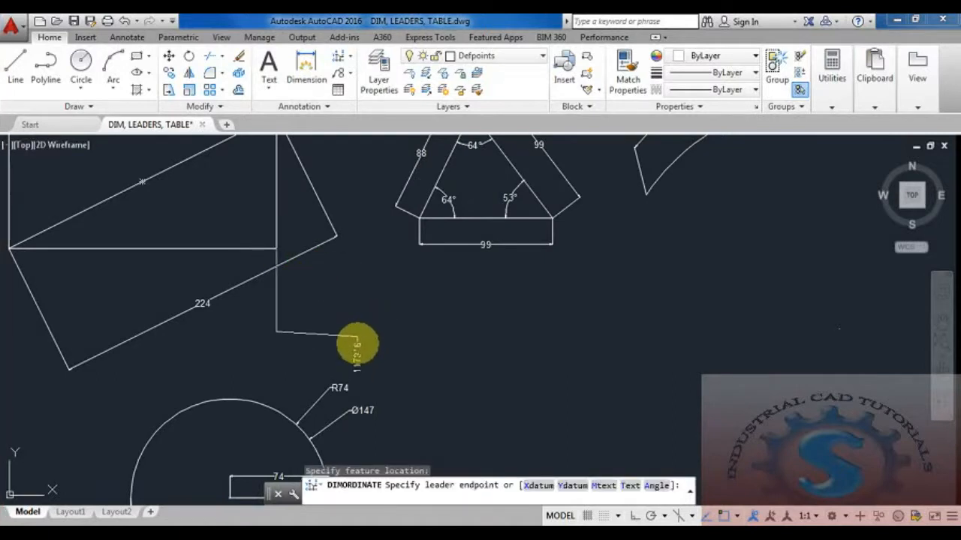
scroll(357, 344, "up", 3)
left_click(375, 319)
scroll(433, 343, "down", 4)
scroll(343, 328, "up", 4)
scroll(451, 231, "down", 2)
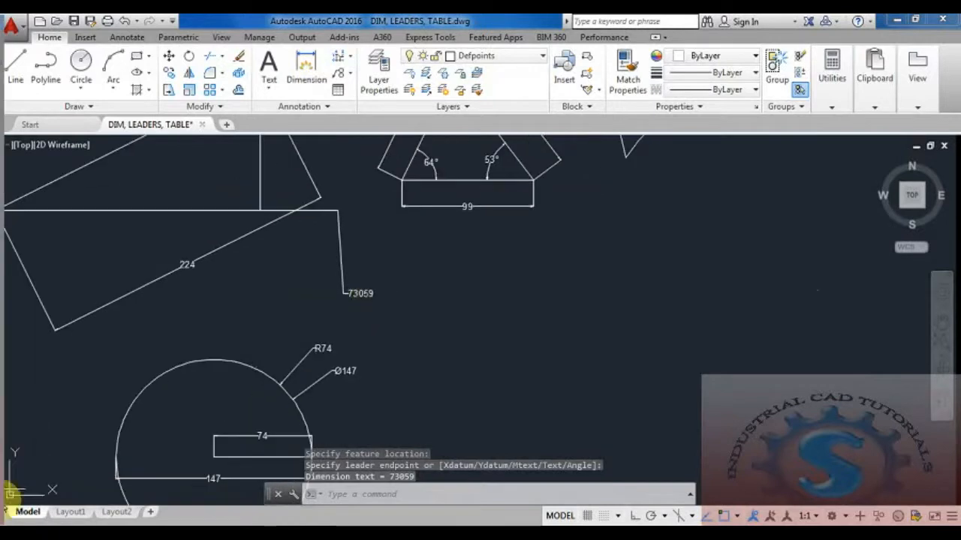
middle_click_drag(358, 376, 340, 433)
scroll(370, 341, "down", 2)
middle_click_drag(368, 321, 364, 343)
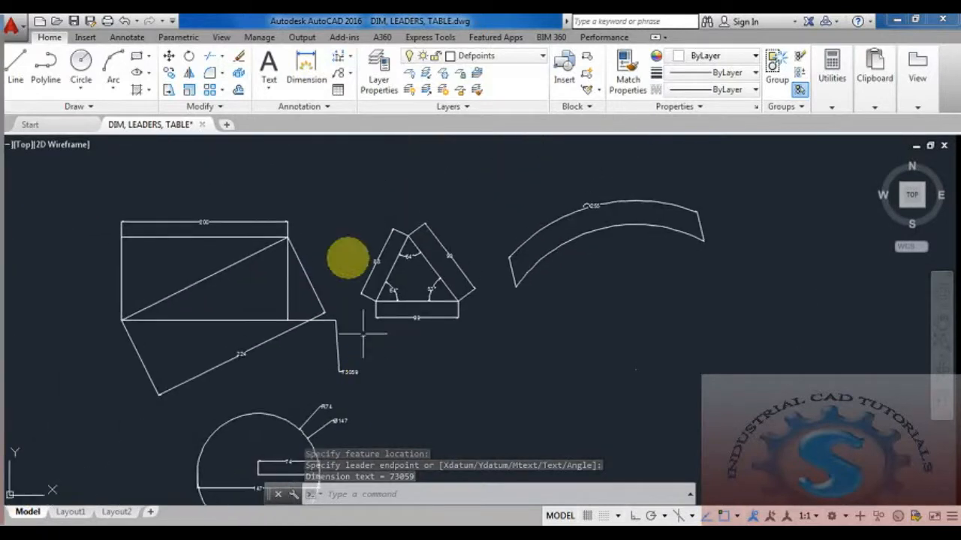
Add an ordinate dimension from the midpoint of the rectangle's diagonal, with its leader ending inside the rectangle
left_click(339, 57)
left_click(202, 280)
scroll(254, 330, "up", 4)
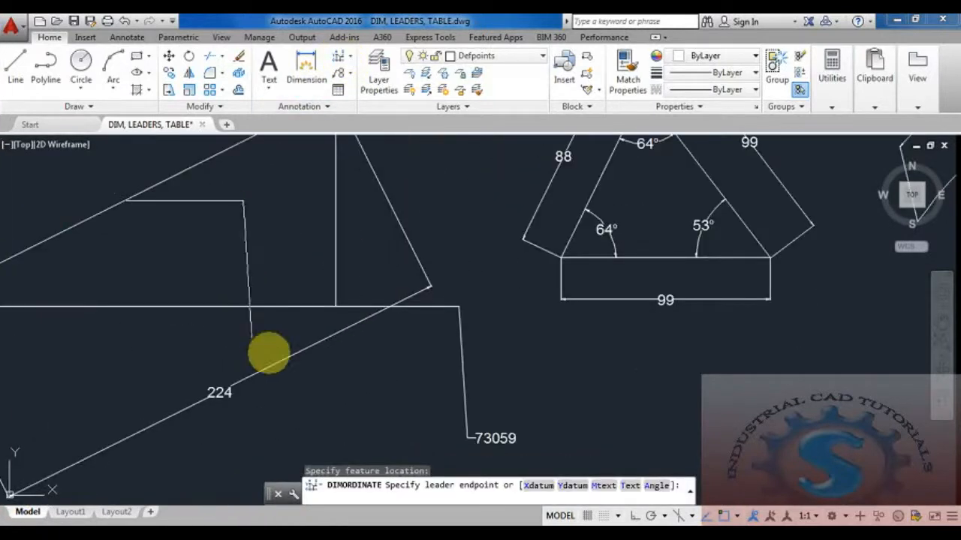
left_click(222, 242)
scroll(343, 274, "down", 4)
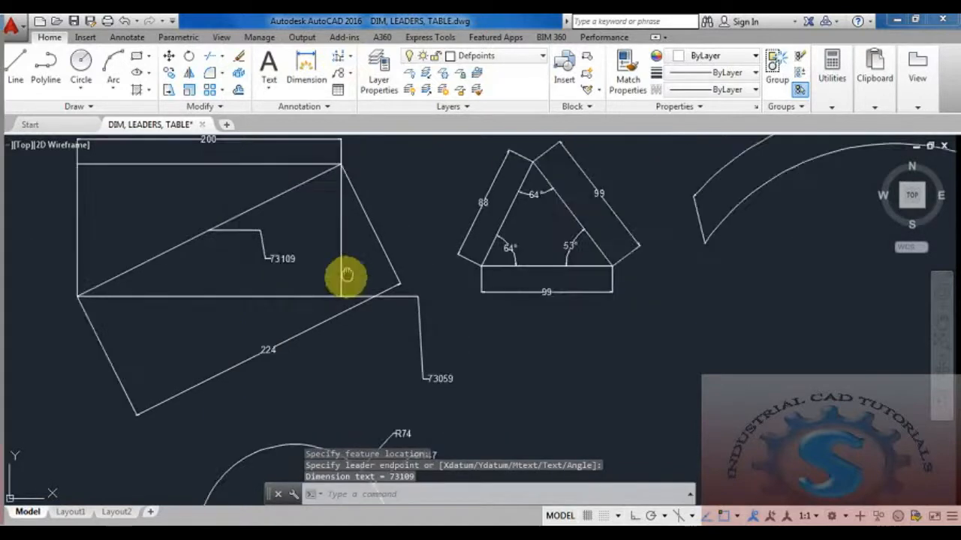
left_click(353, 57)
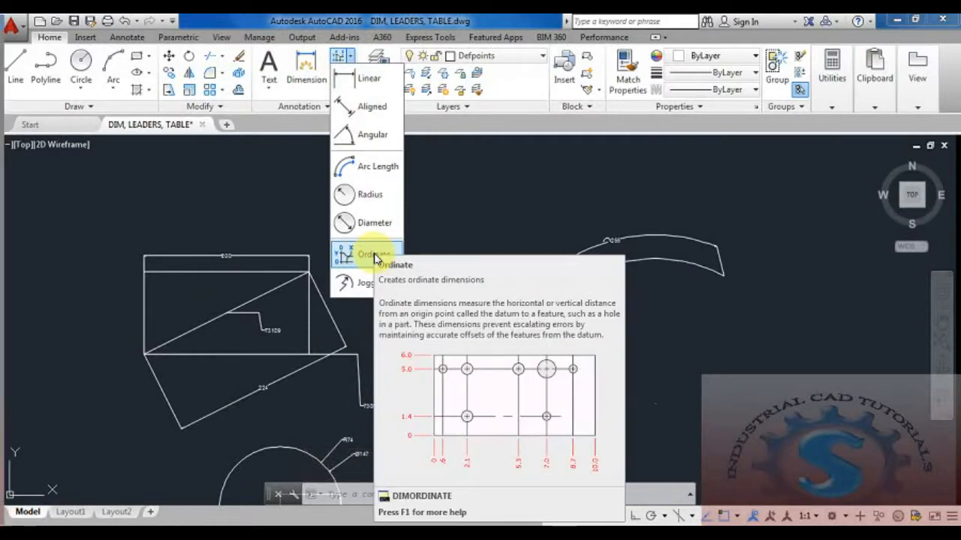
left_click(493, 198)
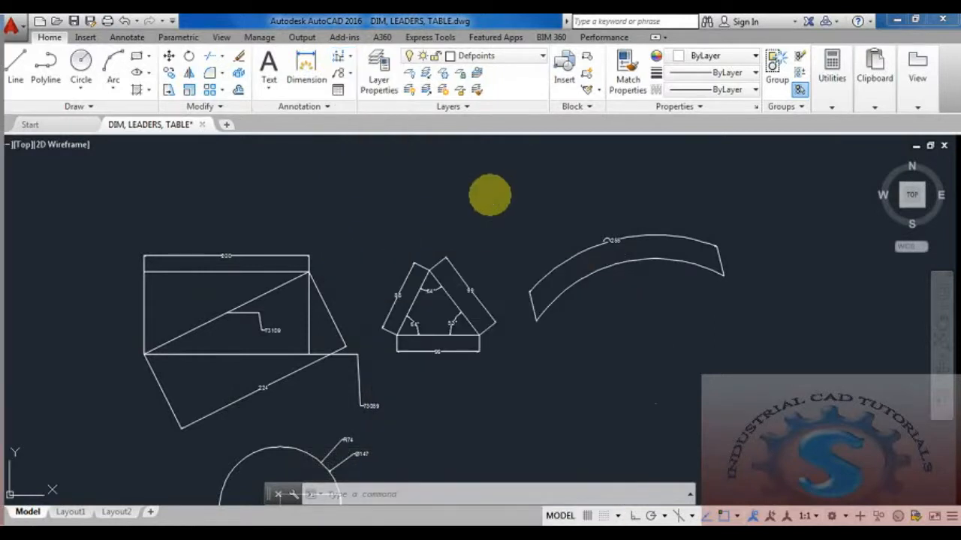
Add a jogged radius dimension to the circle's left side, with its centre override inside the upper part of the circle
scroll(451, 232, "down", 2)
scroll(335, 307, "up", 4)
middle_click_drag(332, 306, 398, 245)
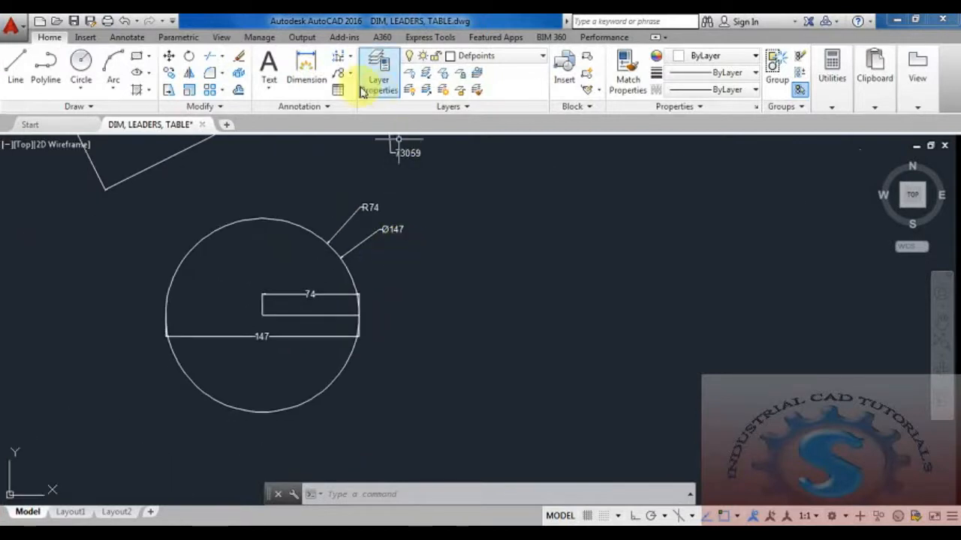
left_click(351, 60)
left_click(371, 283)
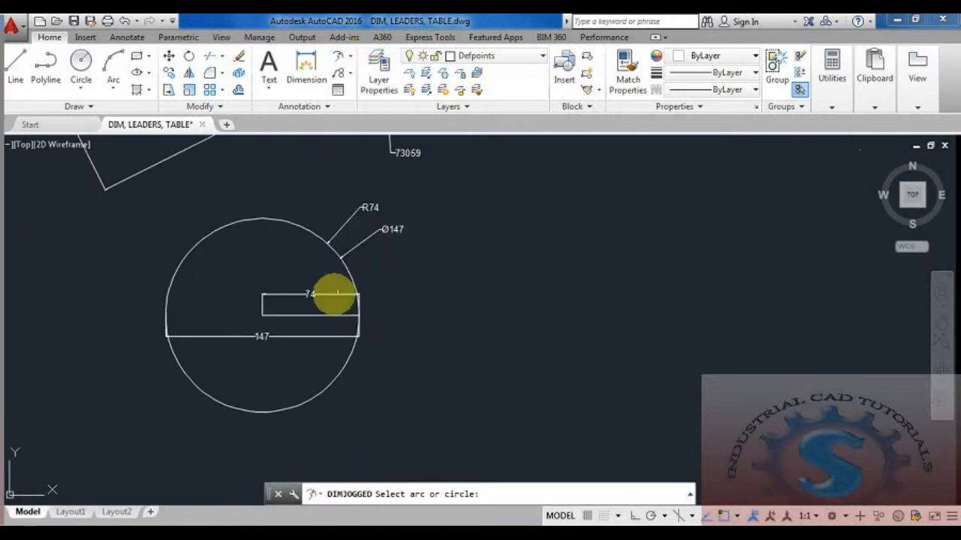
scroll(300, 216, "up", 3)
left_click(302, 203)
left_click(206, 286)
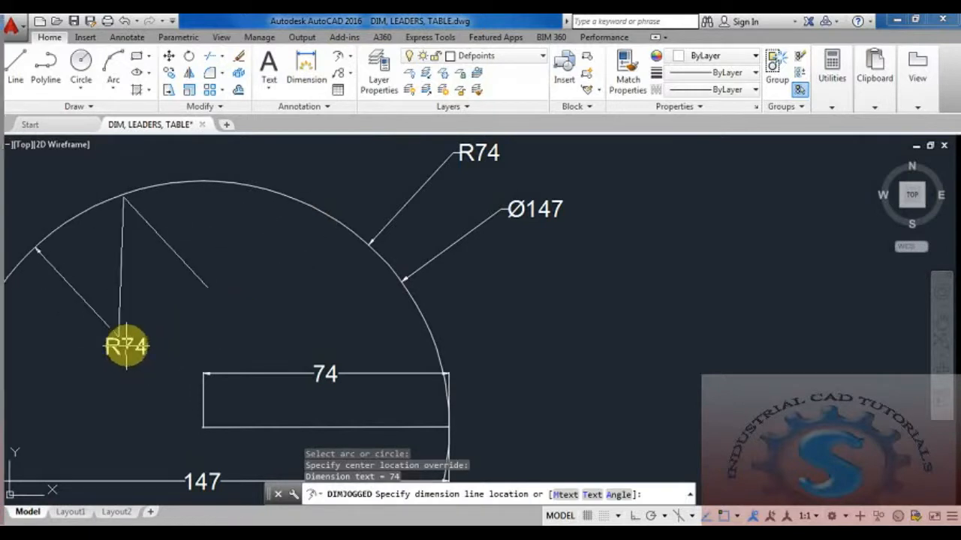
scroll(172, 315, "down", 2)
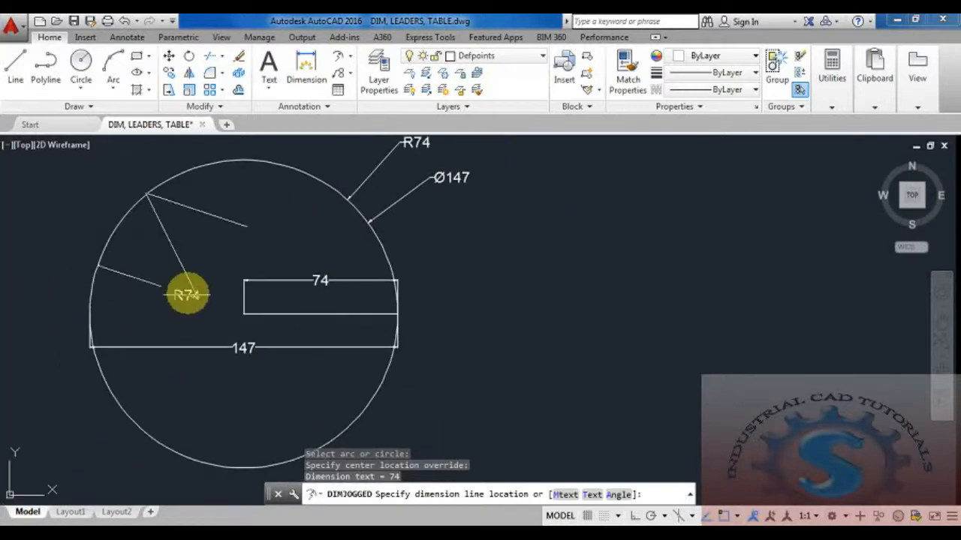
left_click(187, 289)
left_click(341, 418)
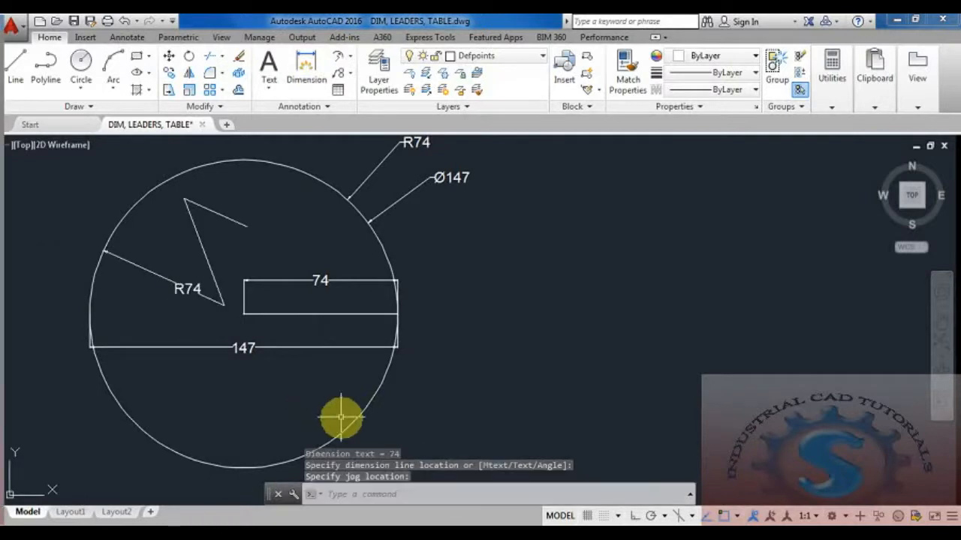
middle_click_drag(355, 375, 307, 343)
scroll(307, 343, "down", 6)
middle_click_drag(502, 176, 424, 249)
scroll(424, 249, "up", 2)
scroll(260, 307, "up", 4)
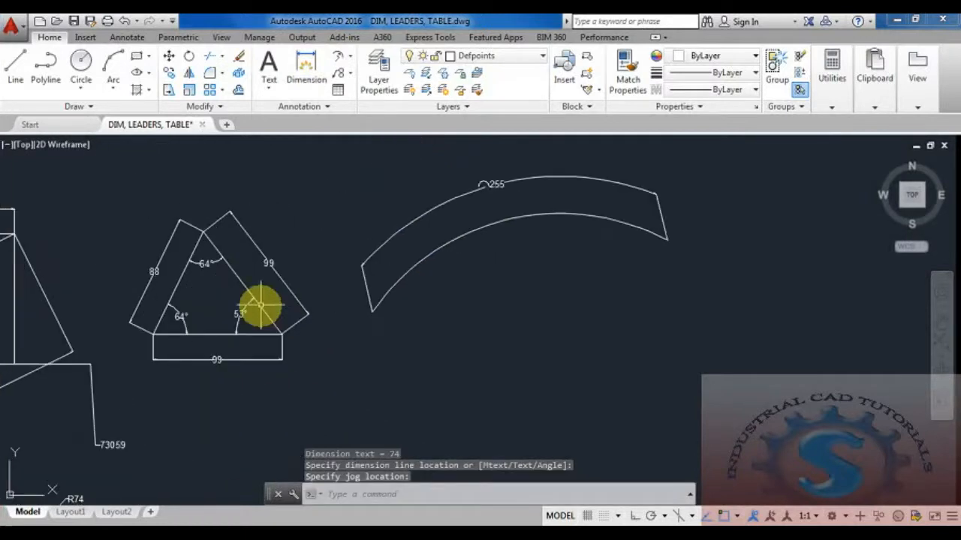
scroll(260, 306, "down", 2)
middle_click_drag(259, 307, 323, 301)
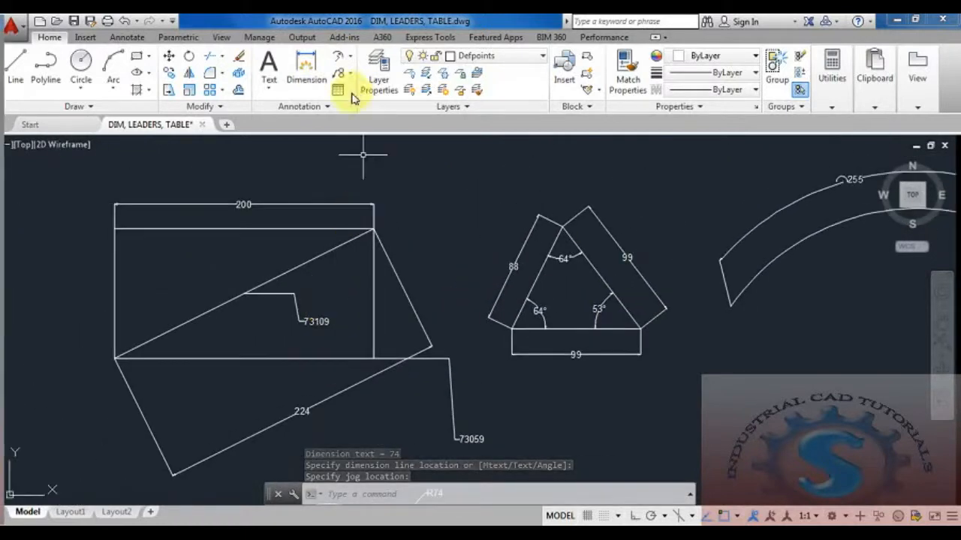
Add a second jogged radius dimension to the circle's lower-left edge, with its centre override inside the lower right part of the circle
left_click(341, 60)
middle_click_drag(347, 362, 291, 174)
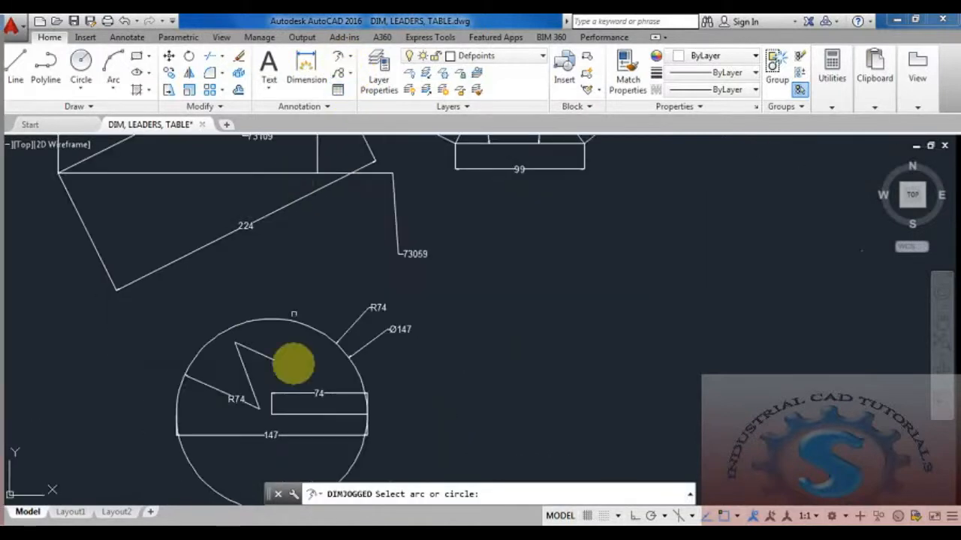
scroll(289, 360, "up", 3)
left_click(350, 369)
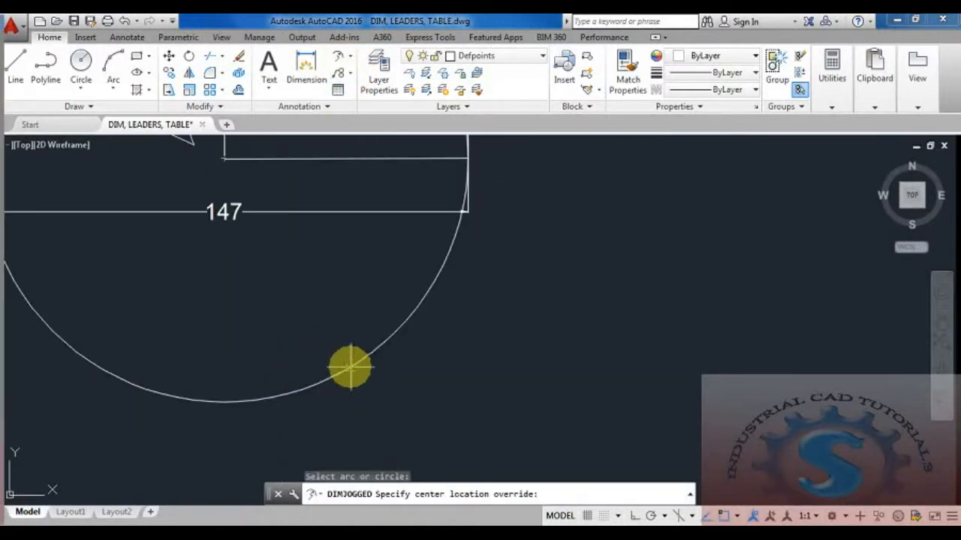
left_click(285, 300)
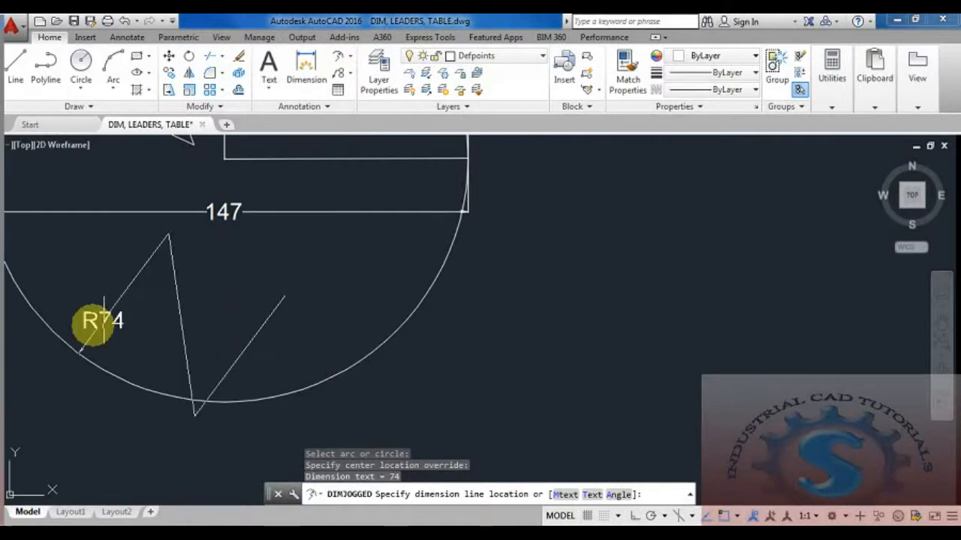
middle_click_drag(253, 238, 244, 364)
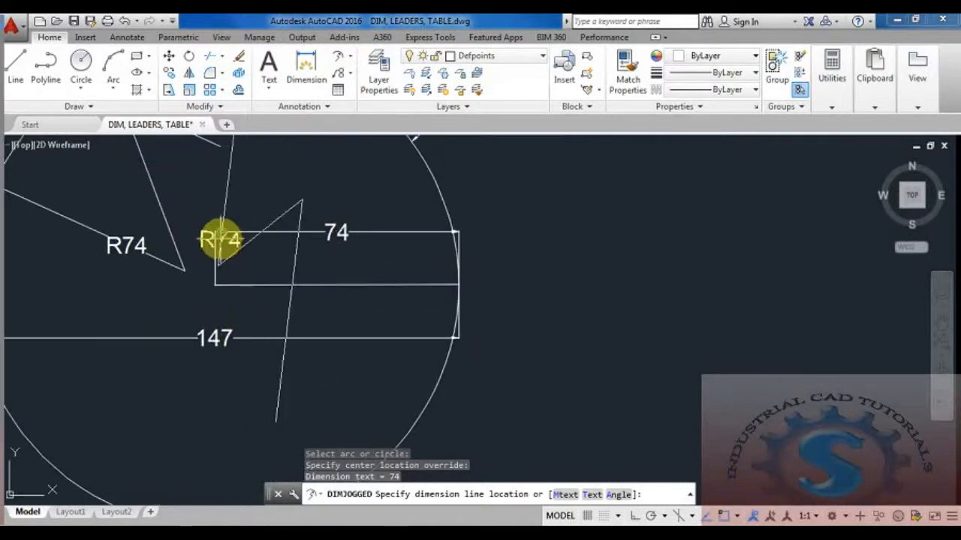
left_click(191, 341)
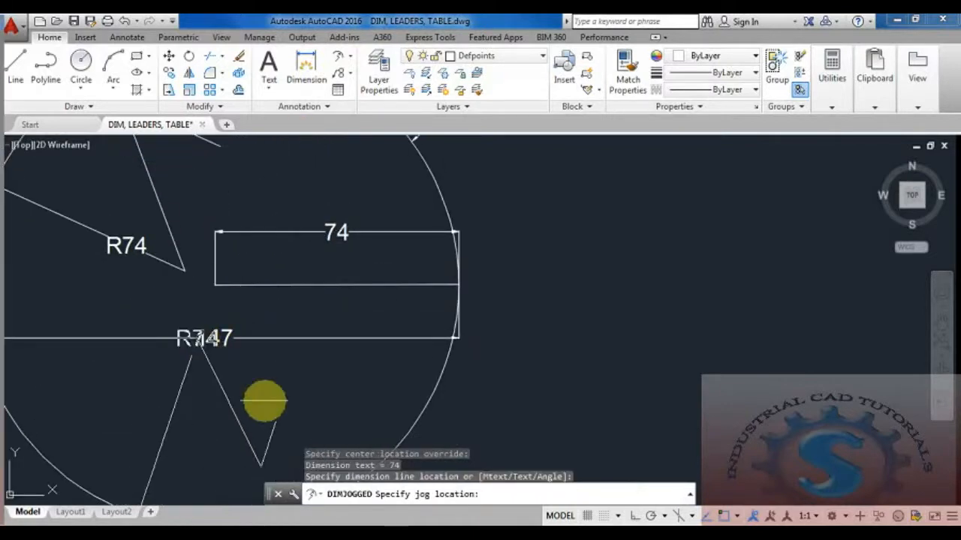
scroll(235, 366, "down", 2)
left_click(239, 360)
scroll(339, 365, "down", 2)
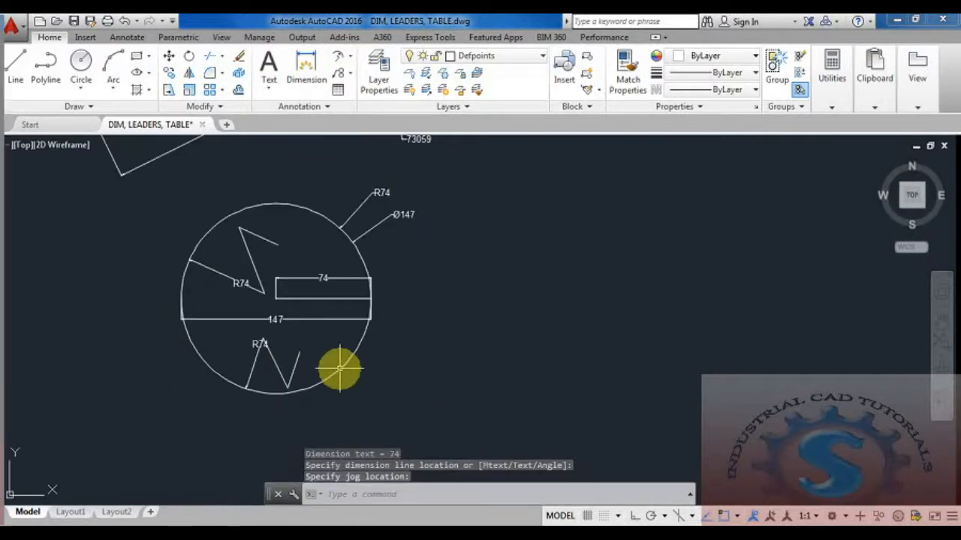
Erase all the figures together with their dimensions
left_click(350, 60)
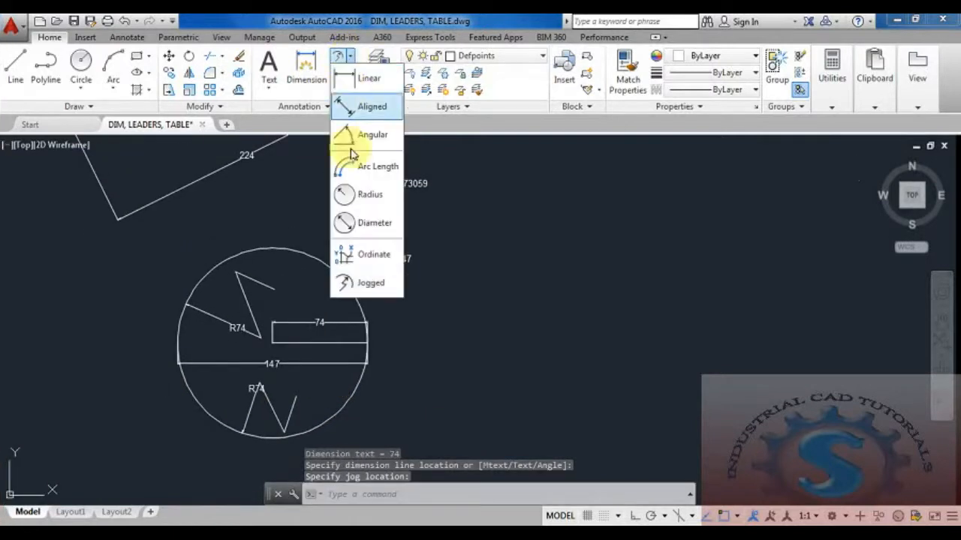
left_click(500, 241)
scroll(478, 297, "down", 3)
middle_click_drag(473, 302, 462, 356)
scroll(452, 343, "up", 1)
middle_click_drag(341, 324, 230, 295)
left_click(646, 444)
left_click(132, 179)
key("Delete")
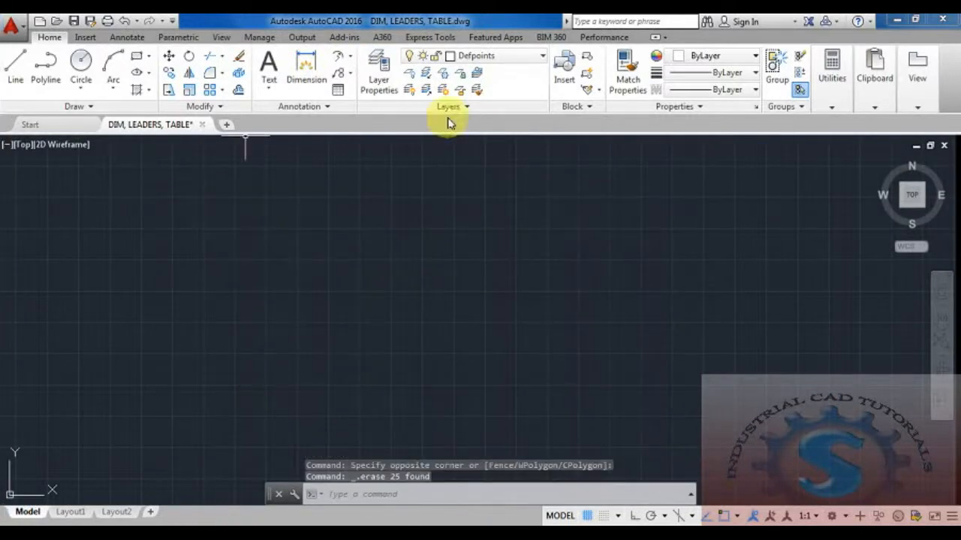
key("Escape")
key("Escape")
Draw a freehand rectangle in the empty drawing area and undo it
left_click(350, 75)
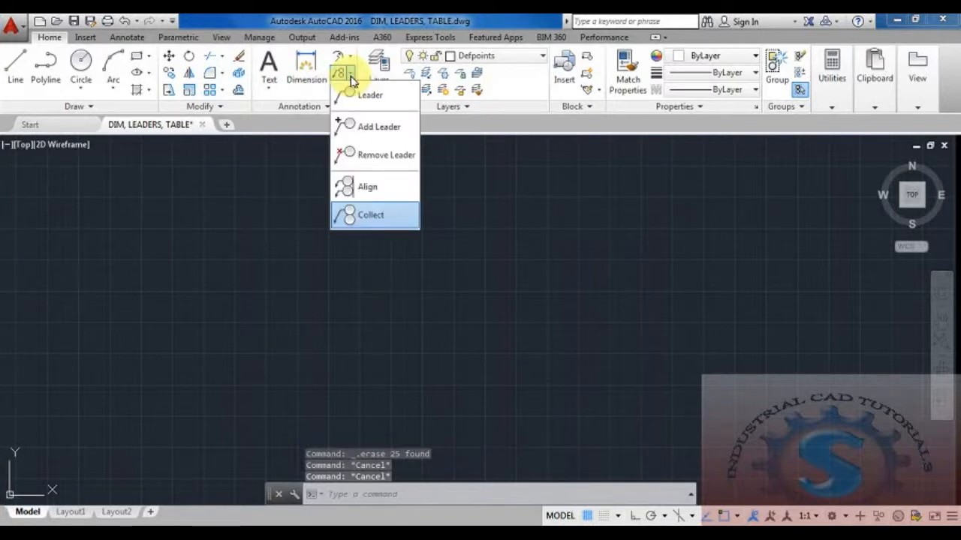
key("Escape")
type("REC")
key("Return")
left_click(257, 214)
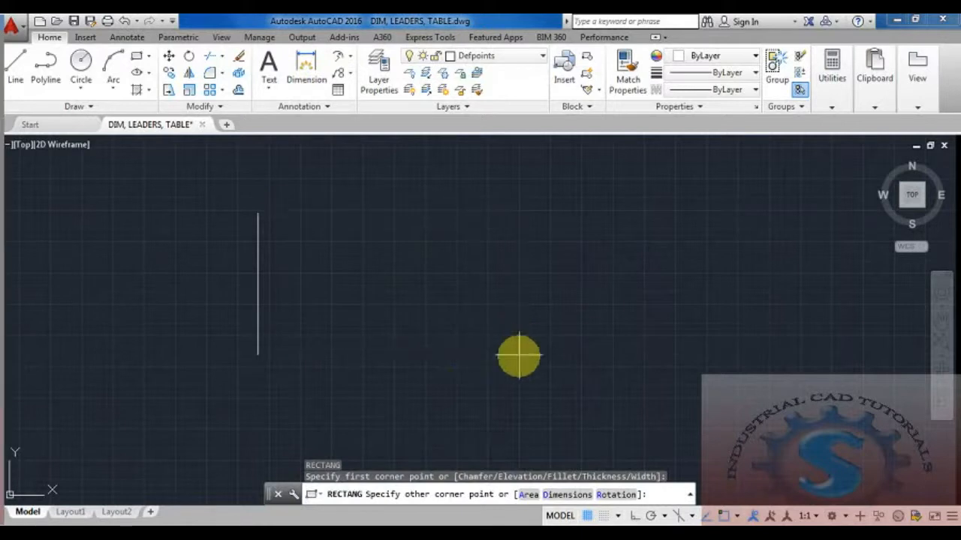
left_click(493, 352)
middle_click_drag(534, 337, 490, 342)
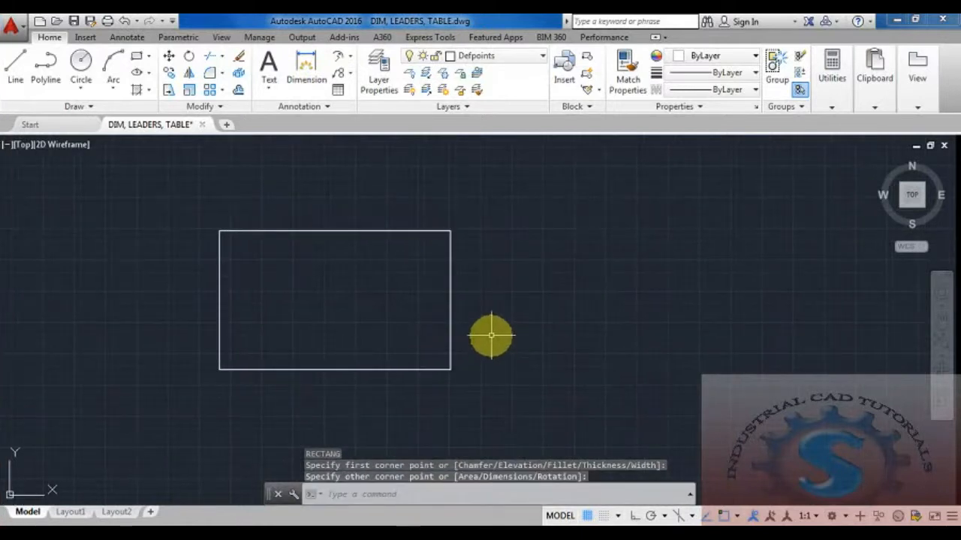
key("ctrl+z")
key("ctrl+z")
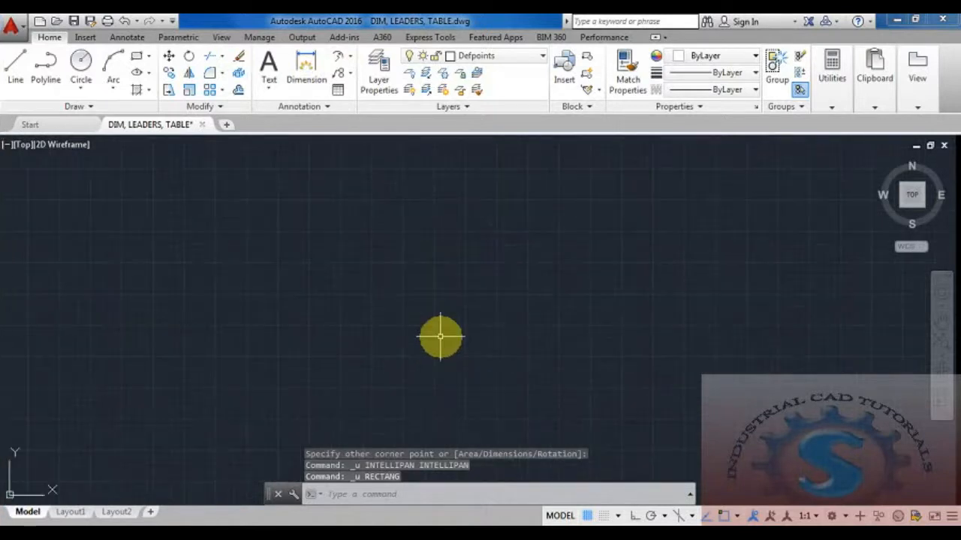
type("rec")
key("Return")
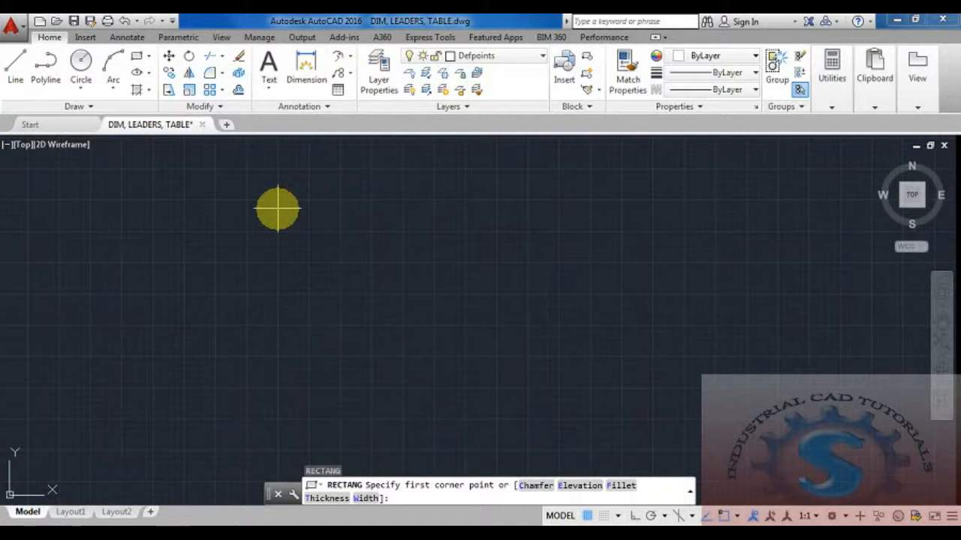
key("Escape")
key("Escape")
Undo the erasing of all the figures and dimensions
key("ctrl+z")
key("ctrl+z")
Erase the triangle, the arc and the circle together with all their dimensions
left_click(680, 351)
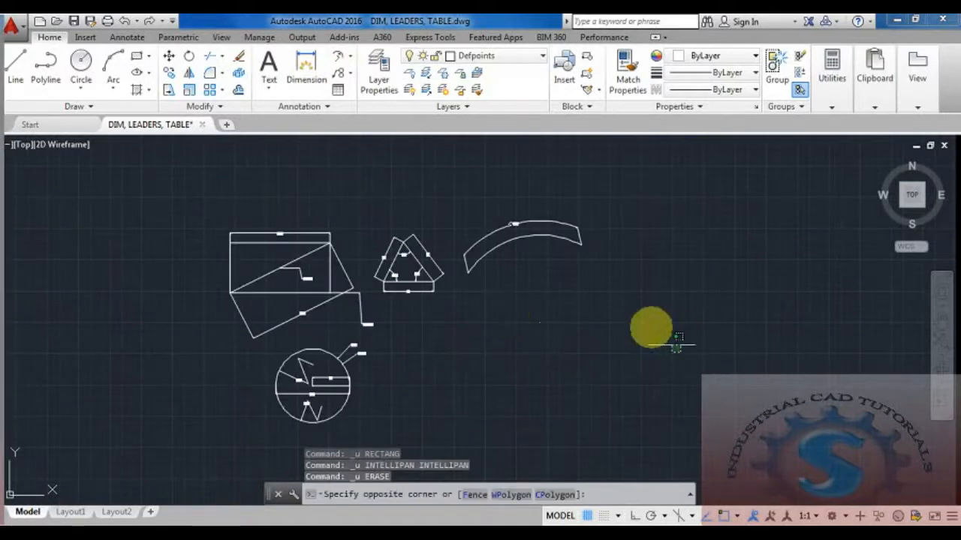
left_click(395, 187)
key("Delete")
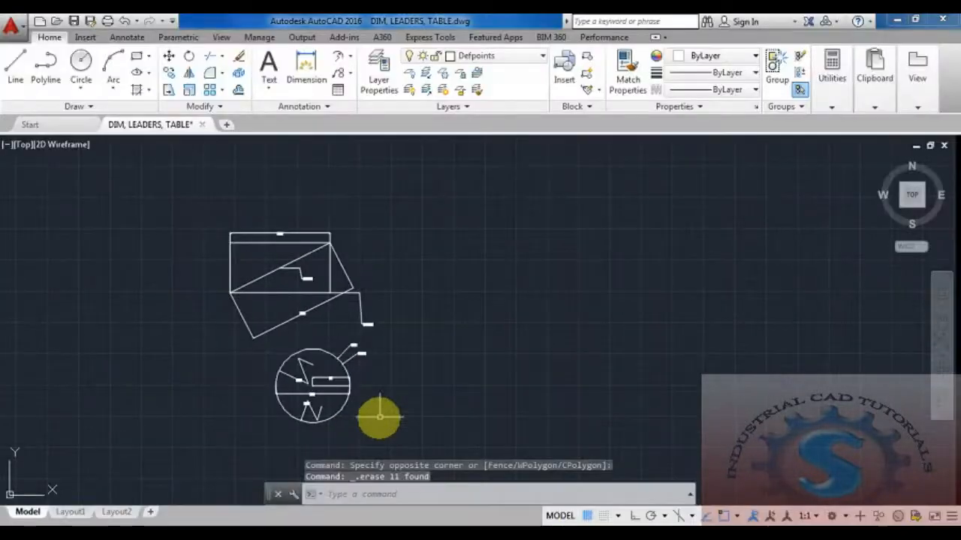
left_click(382, 418)
left_click(269, 353)
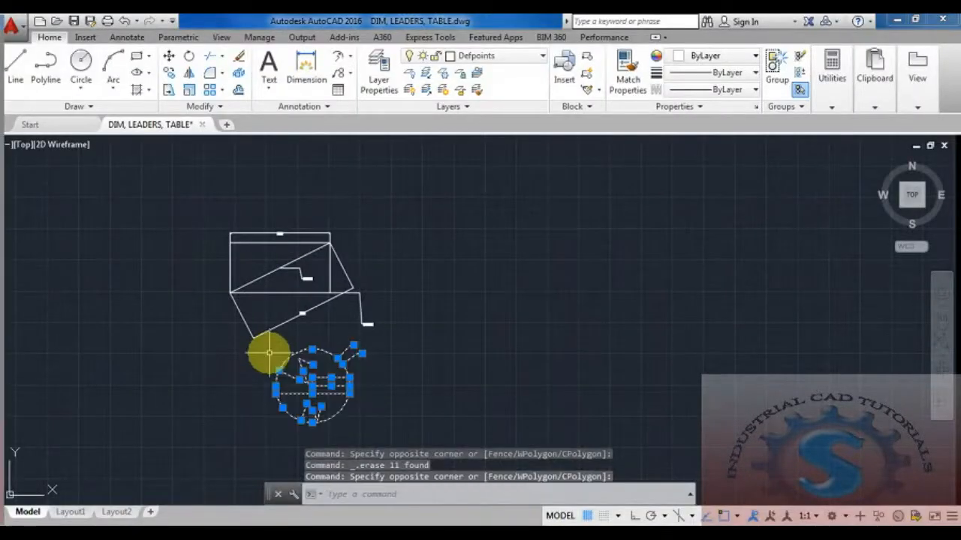
key("Delete")
Erase the diagonal's aligned dimension and the ordinate dimension at the rectangle's lower-right corner
scroll(268, 349, "up", 4)
left_click(503, 376)
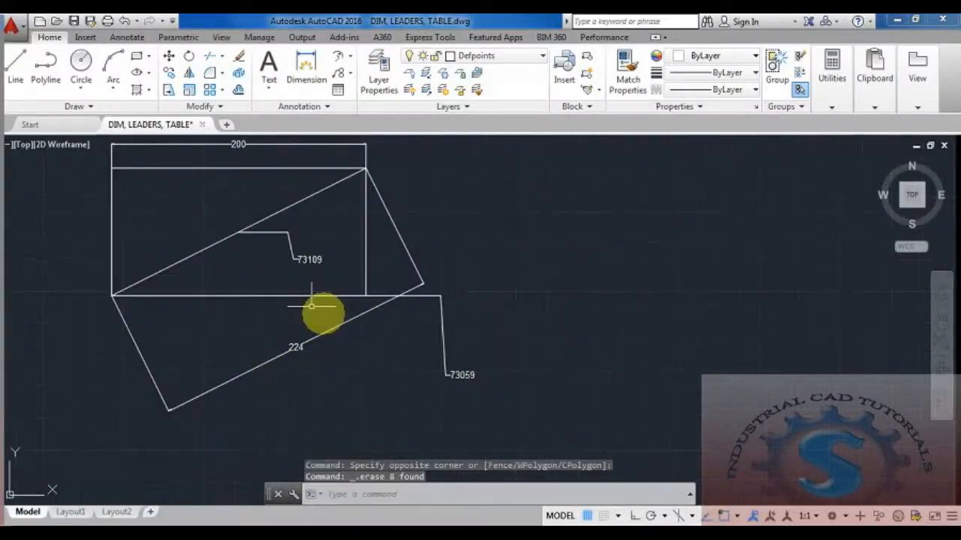
left_click(117, 334)
key("Delete")
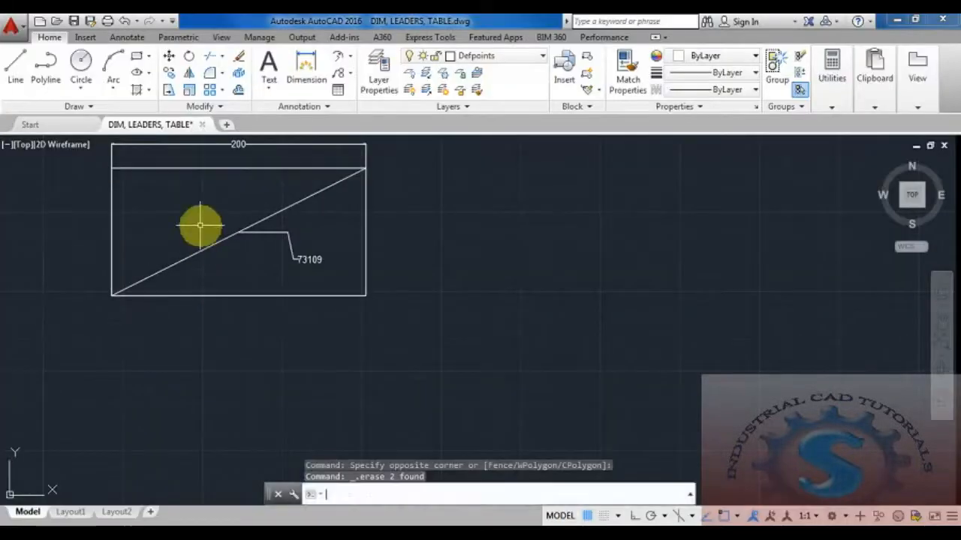
middle_click_drag(201, 225, 249, 317)
scroll(335, 358, "up", 2)
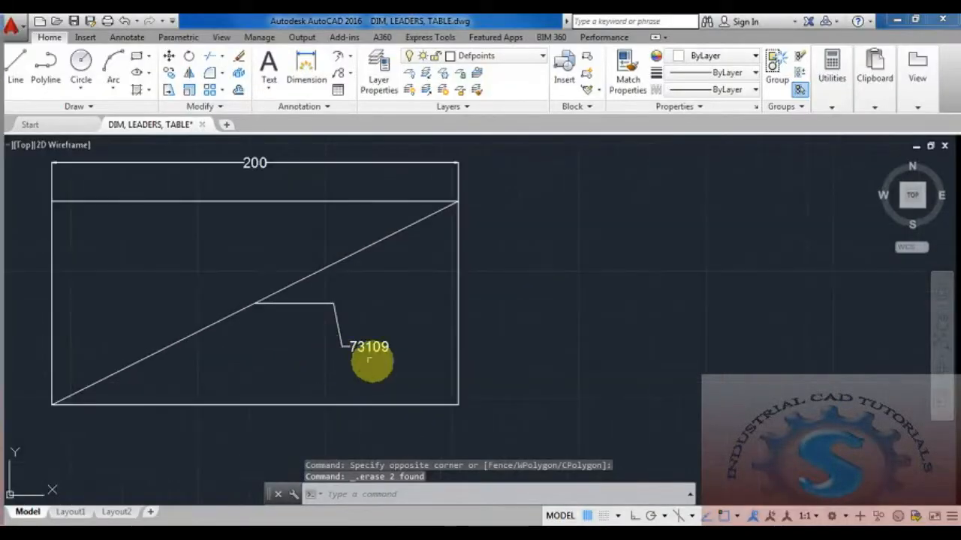
Erase the rectangle's diagonal line together with the ordinate dimension attached to its midpoint
left_click(374, 357)
left_click(201, 264)
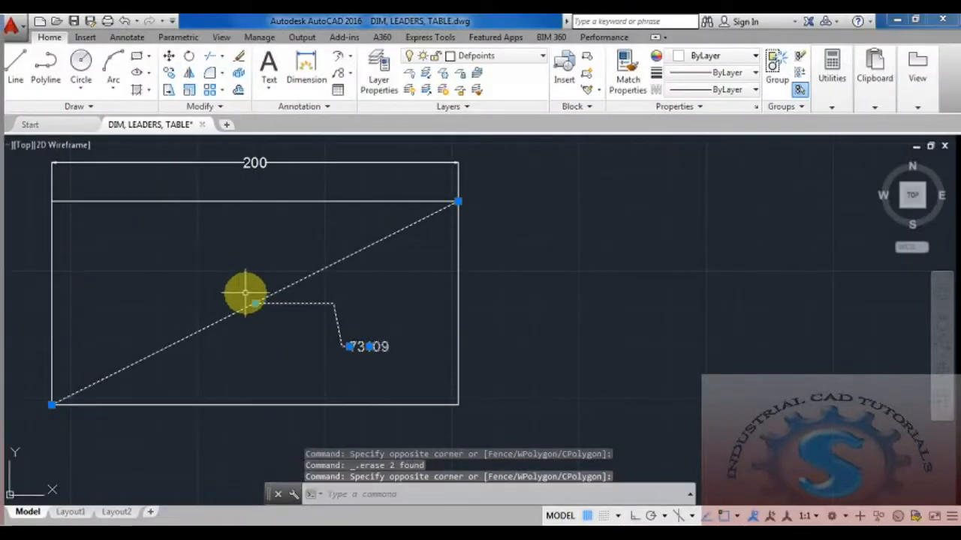
key("Delete")
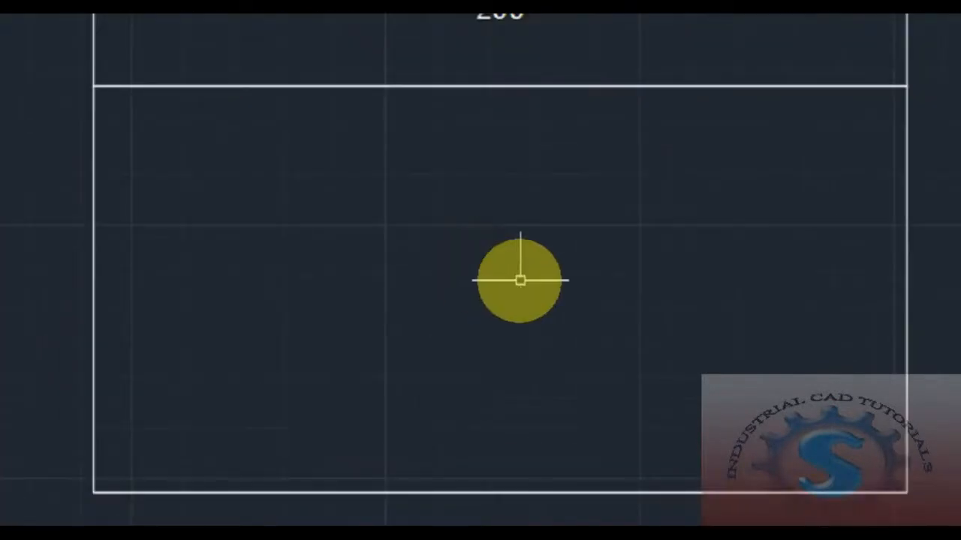
scroll(368, 283, "down", 4)
scroll(368, 285, "up", 2)
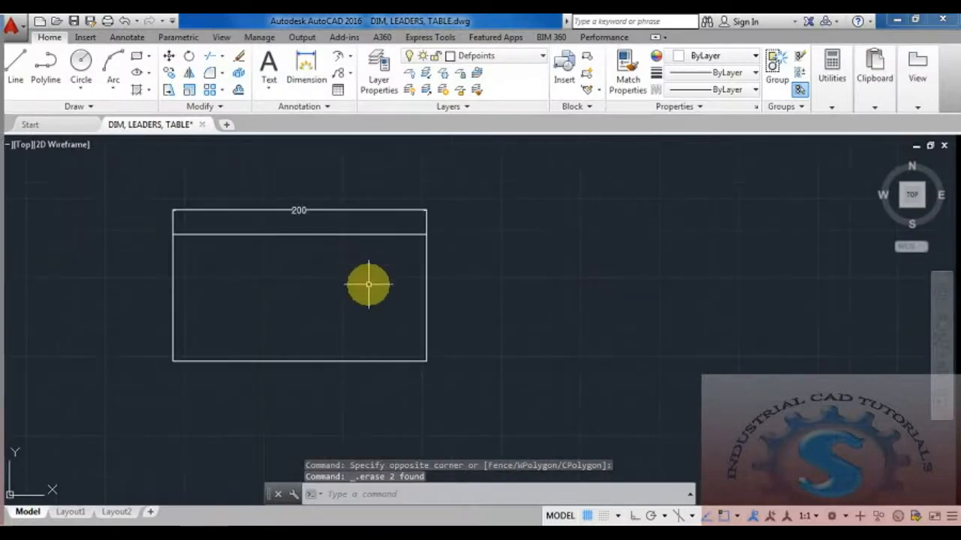
Add a linear dimension to the rectangle's left side, placed outside the rectangle
left_click(349, 60)
left_click(354, 78)
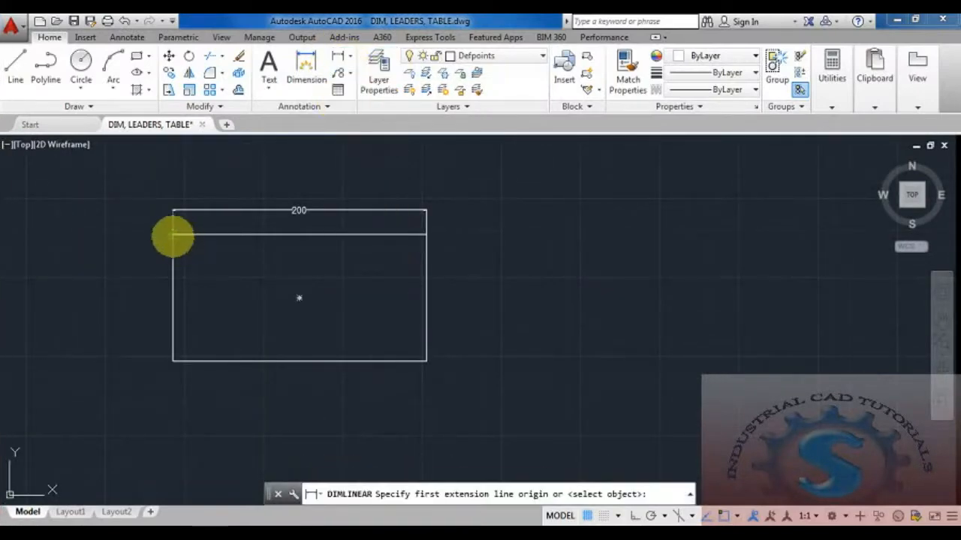
left_click(172, 235)
left_click(173, 361)
scroll(266, 268, "down", 2)
scroll(285, 303, "up", 2)
Place a multileader with the text 1, running outward from the rectangle's upper-right corner
left_click(351, 79)
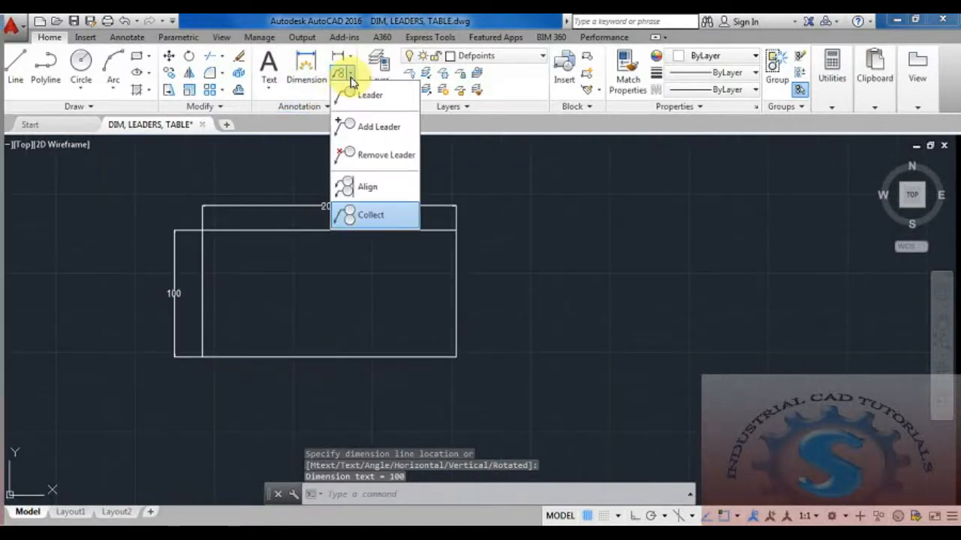
left_click(368, 94)
left_click(454, 231)
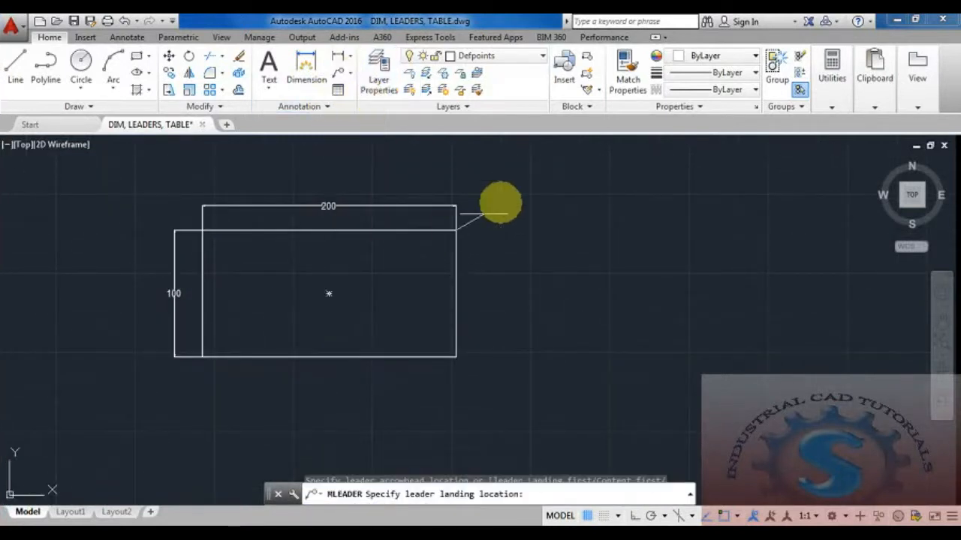
middle_click_drag(511, 187, 435, 233)
left_click(438, 230)
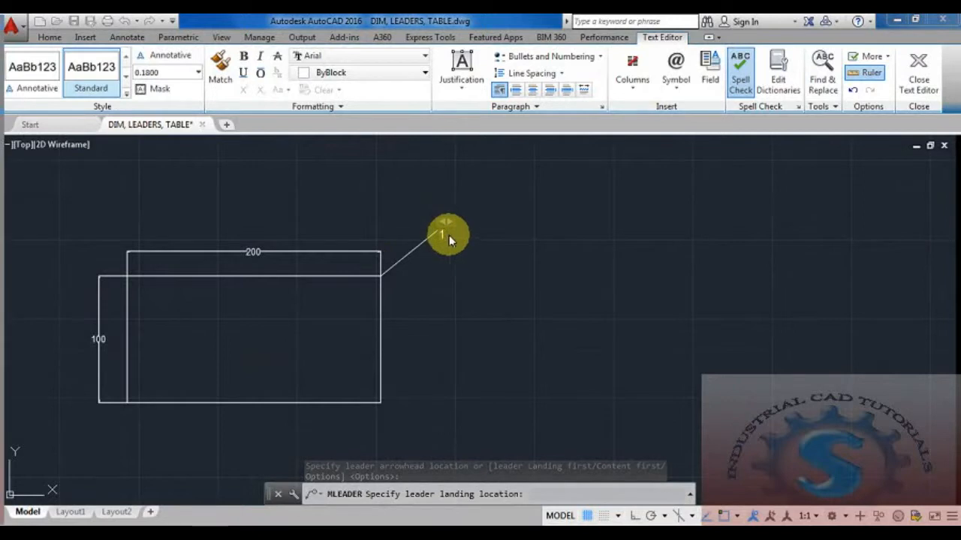
key("Escape")
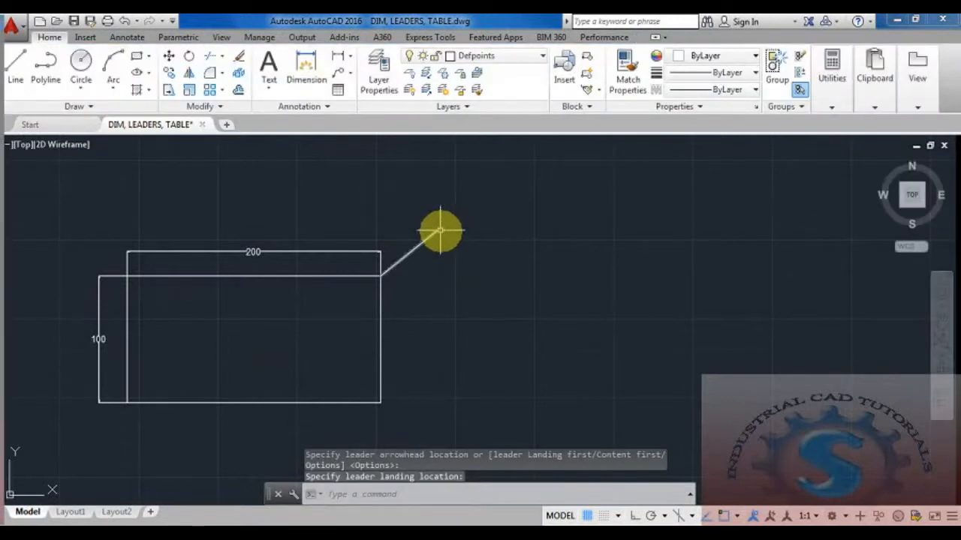
Edit the text of leader 1 at the rectangle's upper-right corner and set its height to 5.0000
left_click(441, 231)
left_click(448, 233)
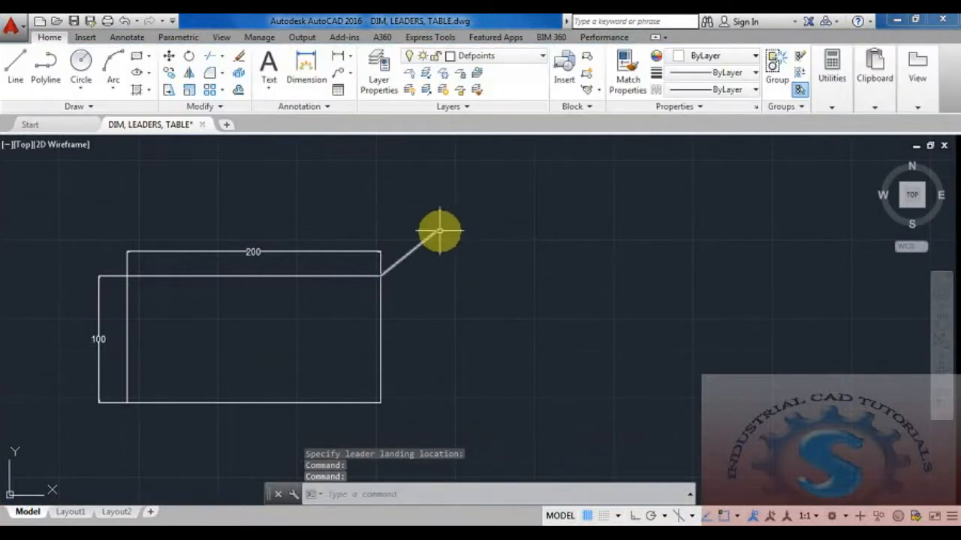
double_click(440, 230)
scroll(446, 236, "up", 2)
scroll(445, 236, "up", 5)
left_click(418, 230)
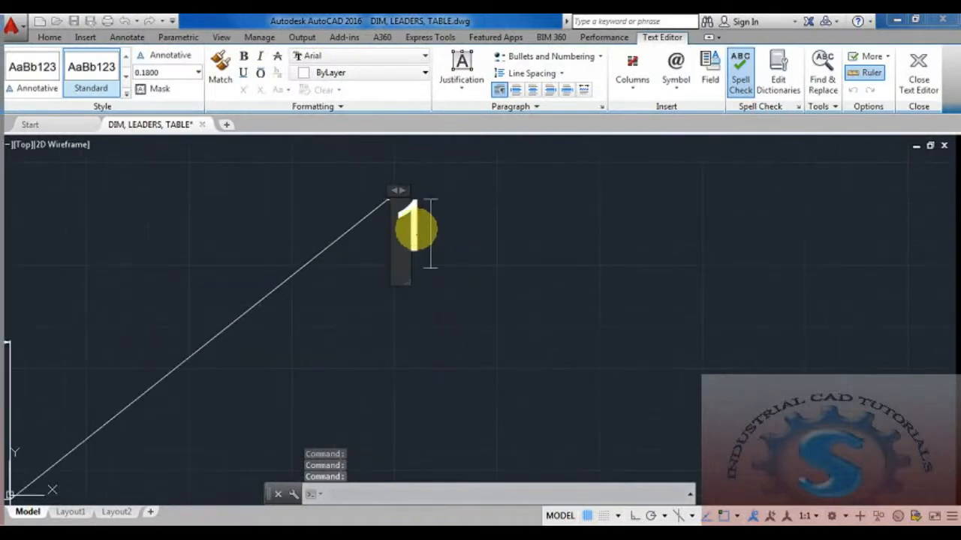
left_click_drag(421, 229, 369, 224)
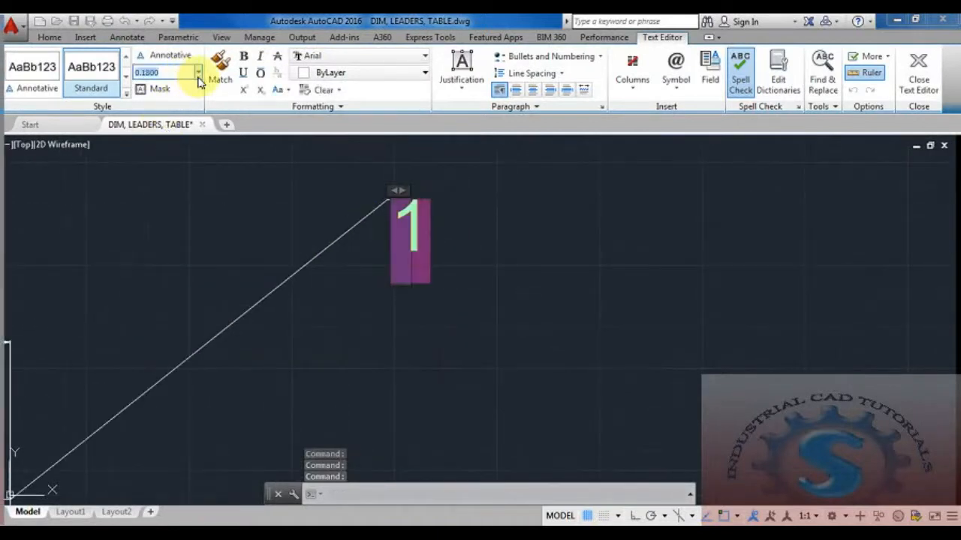
left_click(199, 73)
left_click(182, 118)
left_click(215, 223)
scroll(292, 259, "down", 5)
mouse_move(297, 255)
middle_mouse_down()
mouse_move(323, 214)
mouse_move(347, 264)
mouse_move(375, 190)
middle_mouse_up()
scroll(311, 241, "up", 2)
scroll(355, 218, "down", 4)
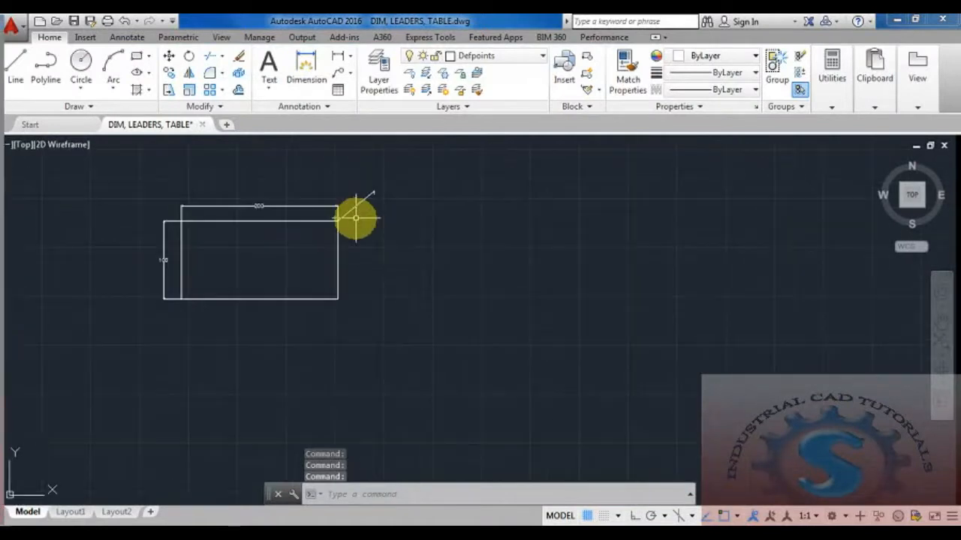
scroll(355, 217, "up", 2)
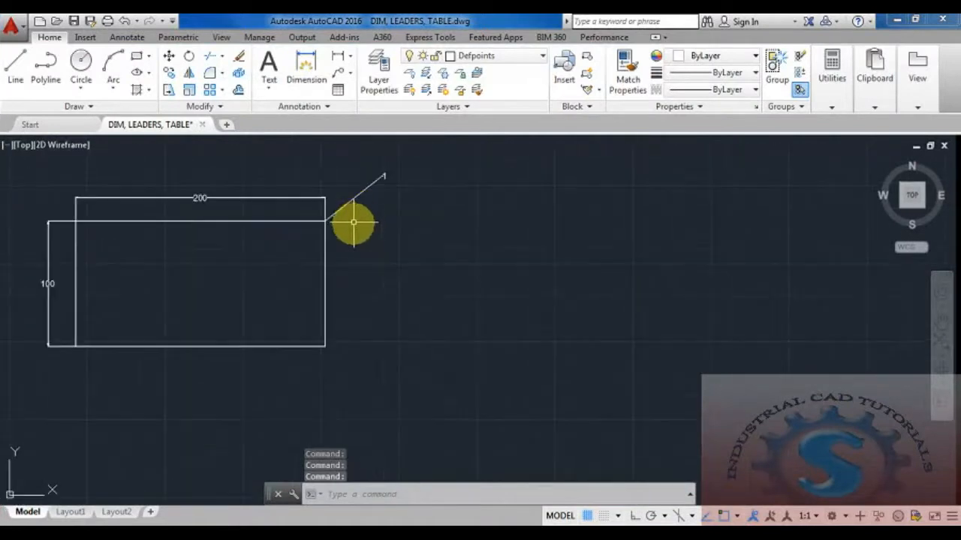
Place a multileader with the text 2, starting from the midpoint of the rectangle's right side
left_click(349, 75)
left_click(365, 96)
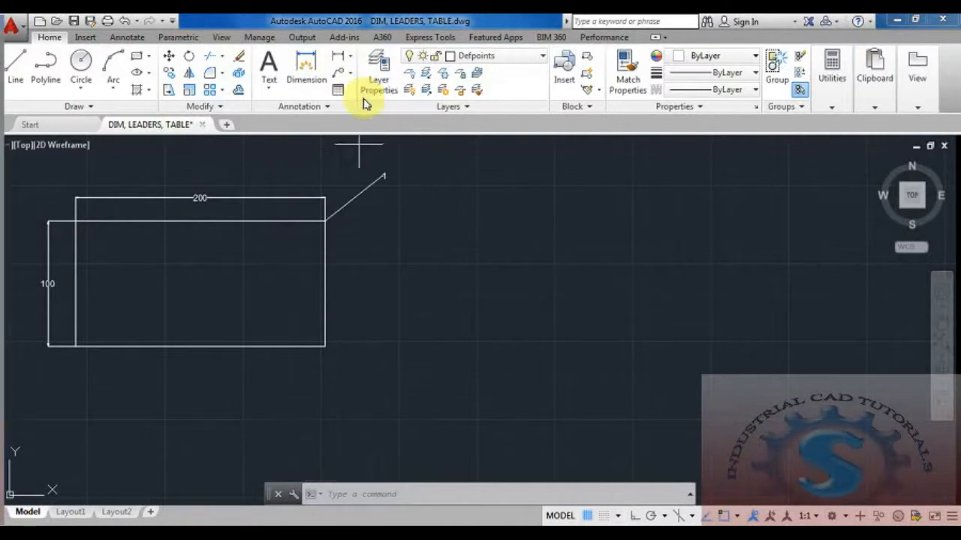
left_click(326, 283)
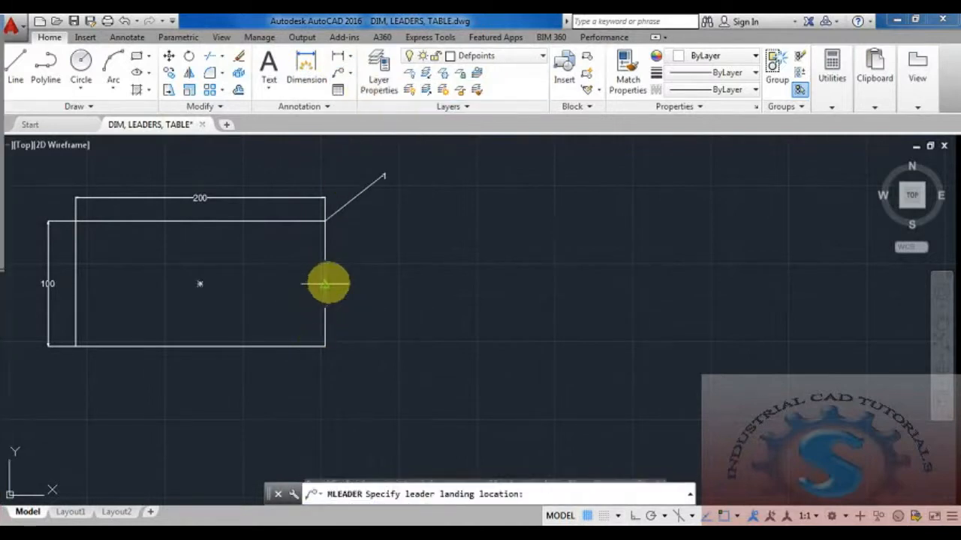
left_click(389, 242)
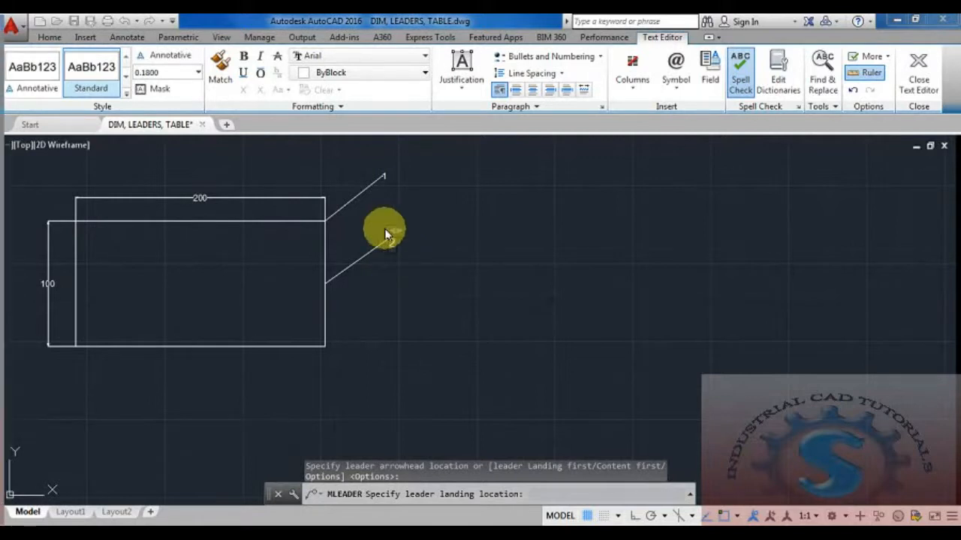
Widen the text frame of leader 2, set its text height to 5.0000 and finish editing
left_click(396, 244)
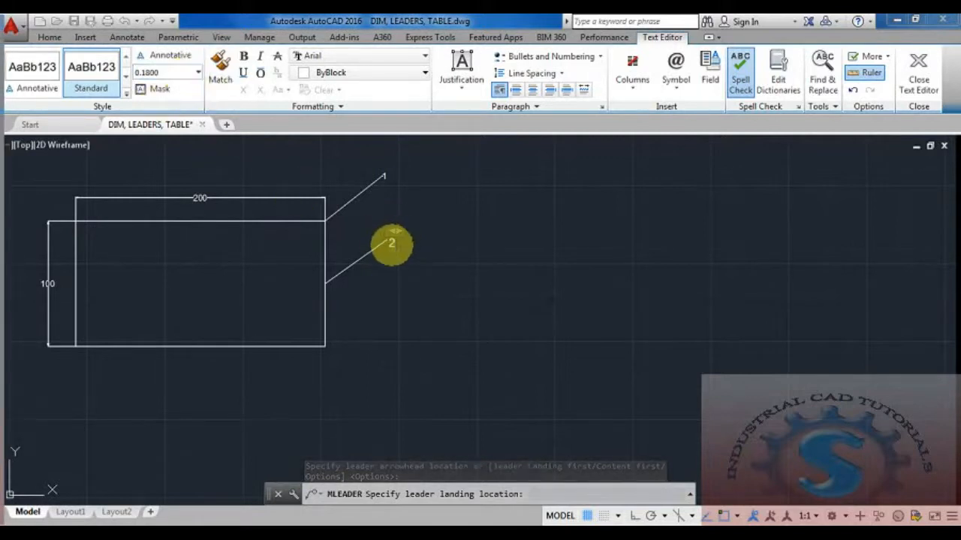
left_click_drag(400, 232, 481, 230)
left_click_drag(423, 244, 369, 240)
left_click(200, 73)
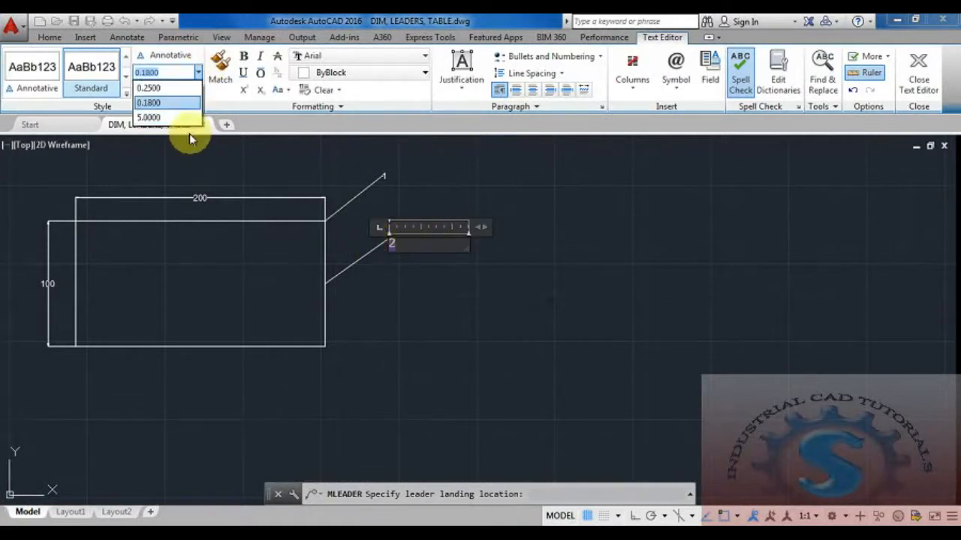
left_click(172, 118)
left_click(406, 294)
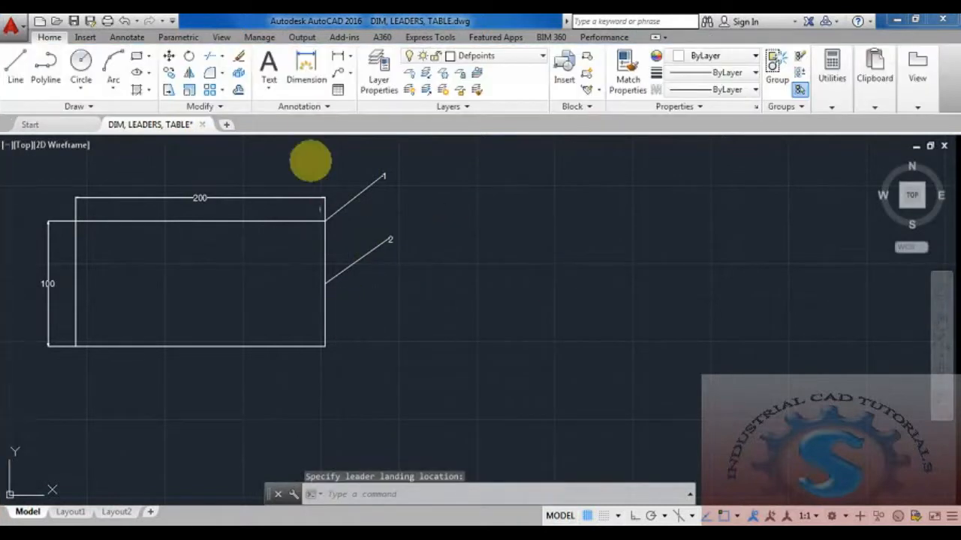
Place a multileader with the text 3, starting from the rectangle's lower-right corner
left_click(339, 73)
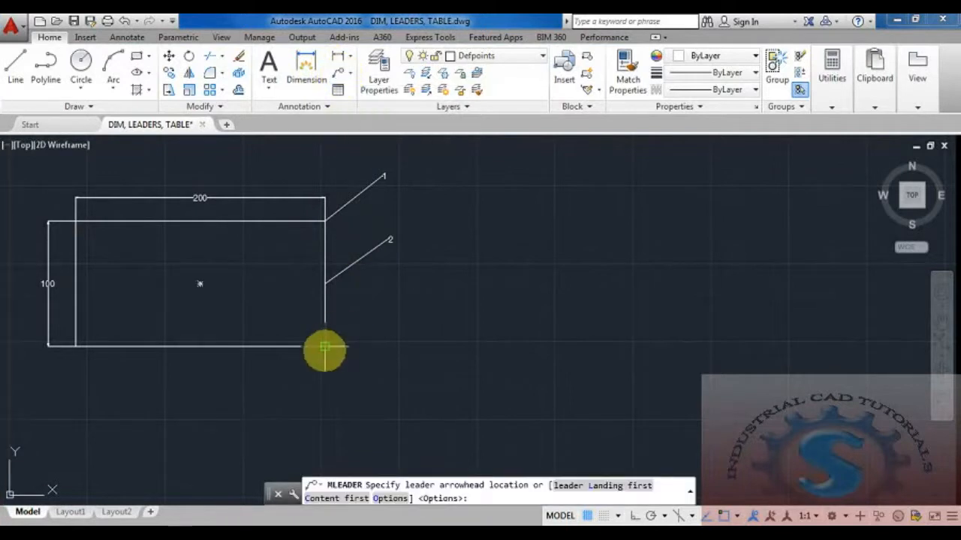
left_click(325, 345)
left_click(388, 299)
type("3")
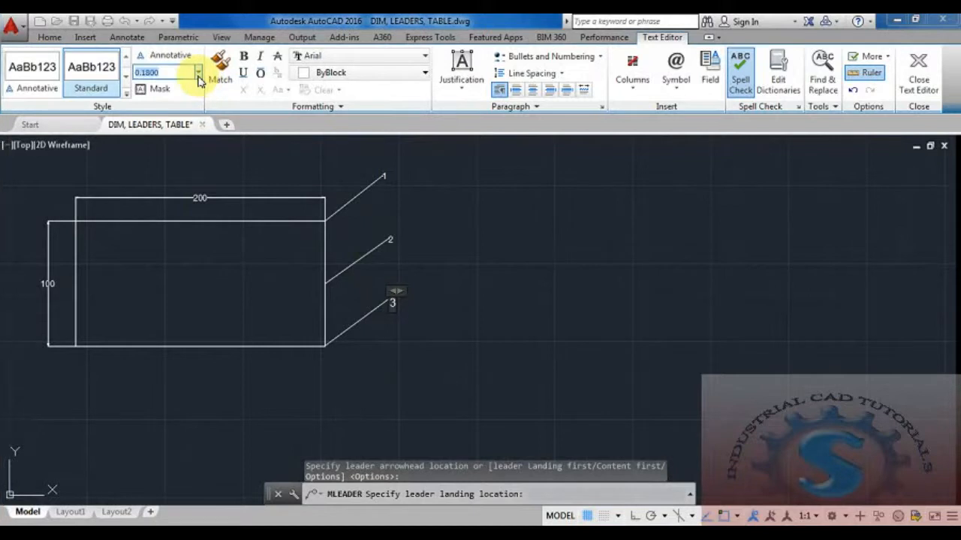
Widen the text frame of leader 3, set its text height to 5.0000 and finish editing
left_click(198, 72)
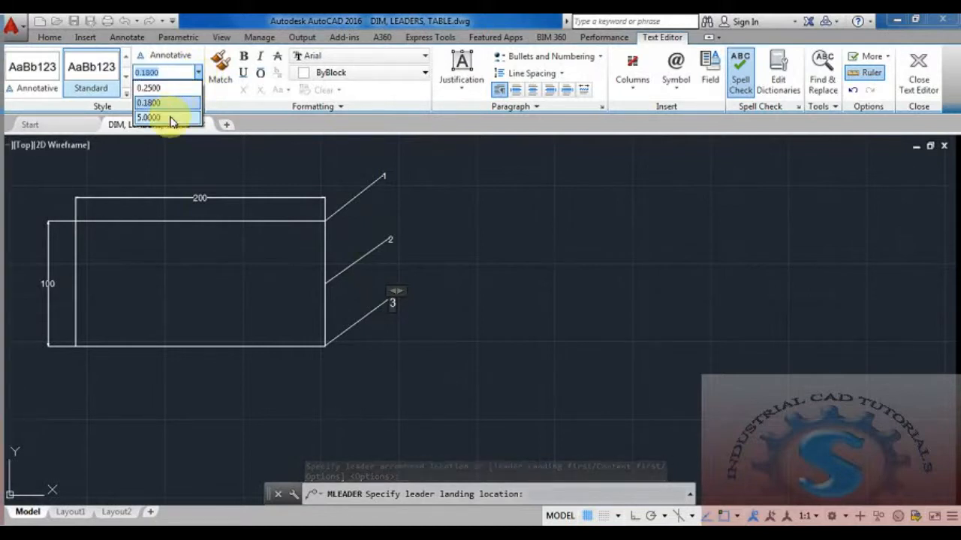
left_click(171, 118)
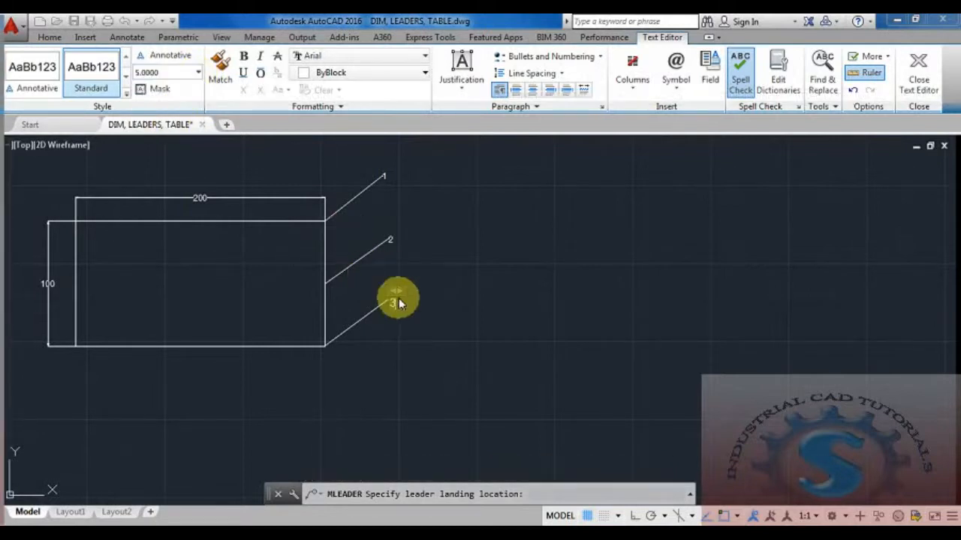
left_click_drag(398, 291, 517, 290)
left_click_drag(435, 304, 331, 294)
left_click(194, 80)
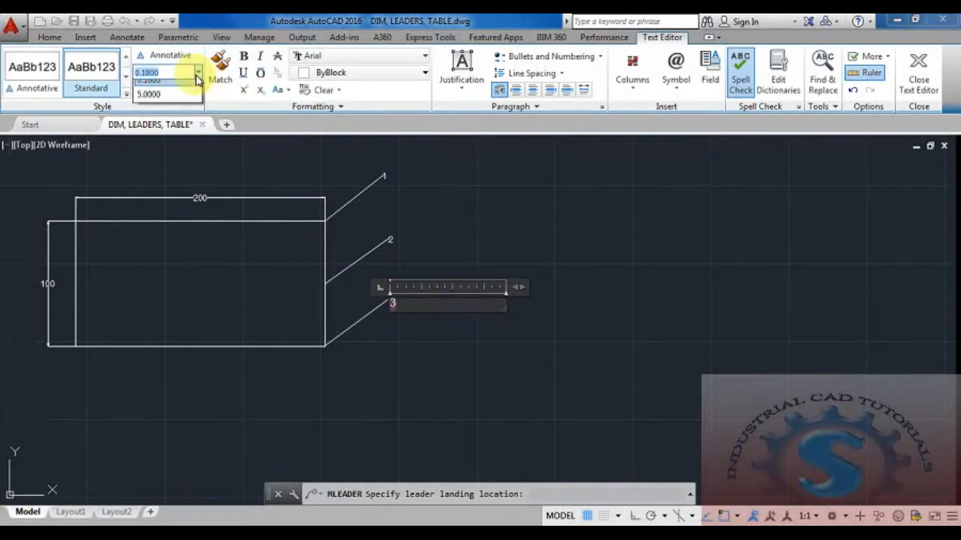
left_click(172, 119)
left_click(465, 233)
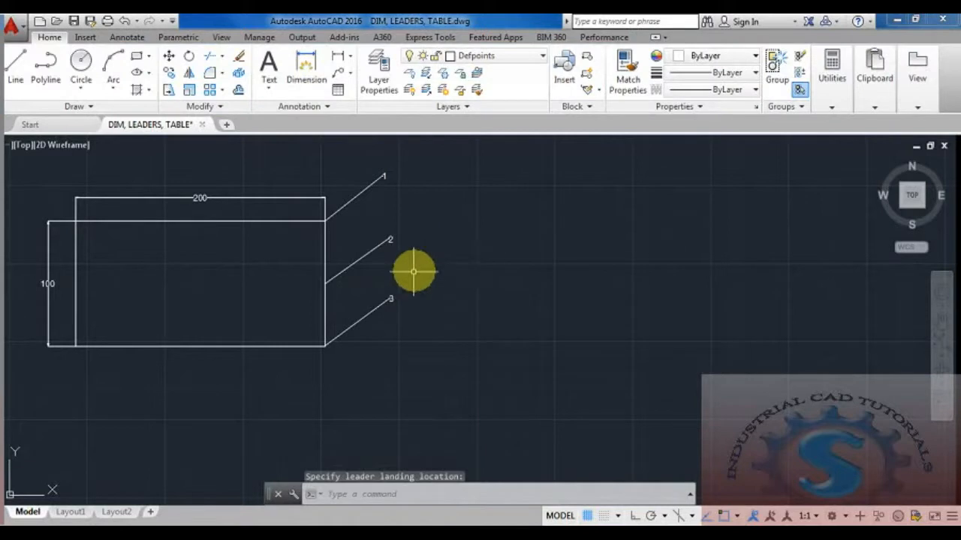
Add three extra leader lines to multileader 1, fanning out to the right of its text
scroll(406, 289, "down", 2)
scroll(397, 293, "up", 5)
scroll(394, 324, "down", 2)
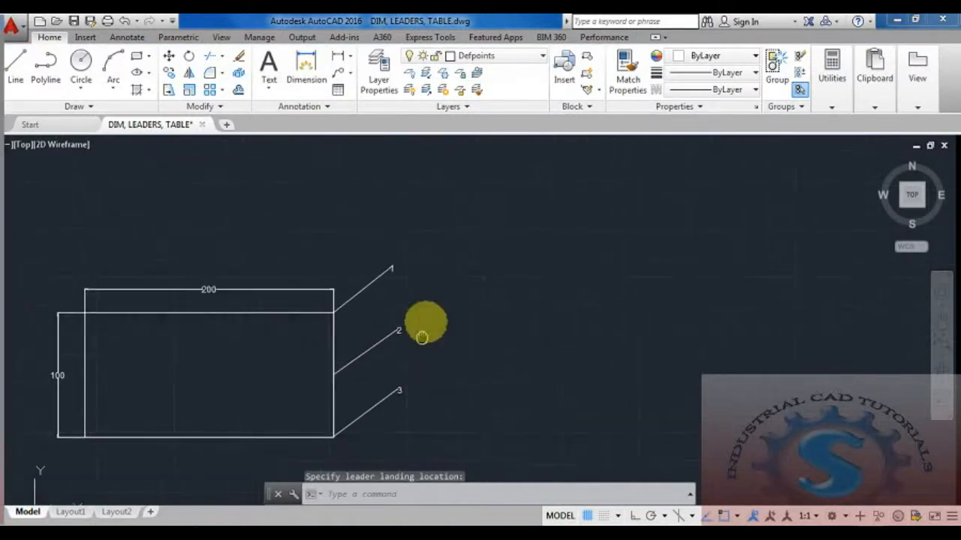
middle_click_drag(423, 326, 423, 300)
left_click(350, 75)
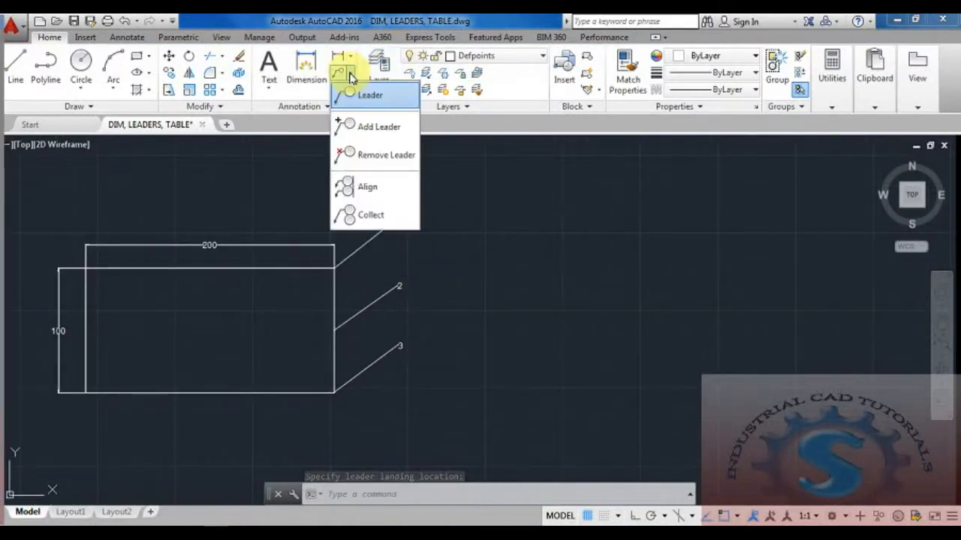
left_click(364, 127)
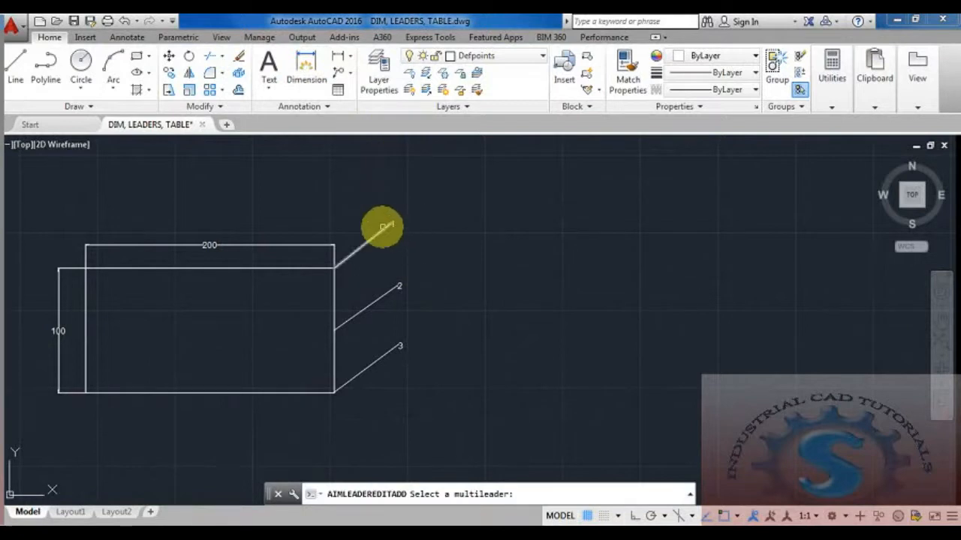
left_click(384, 226)
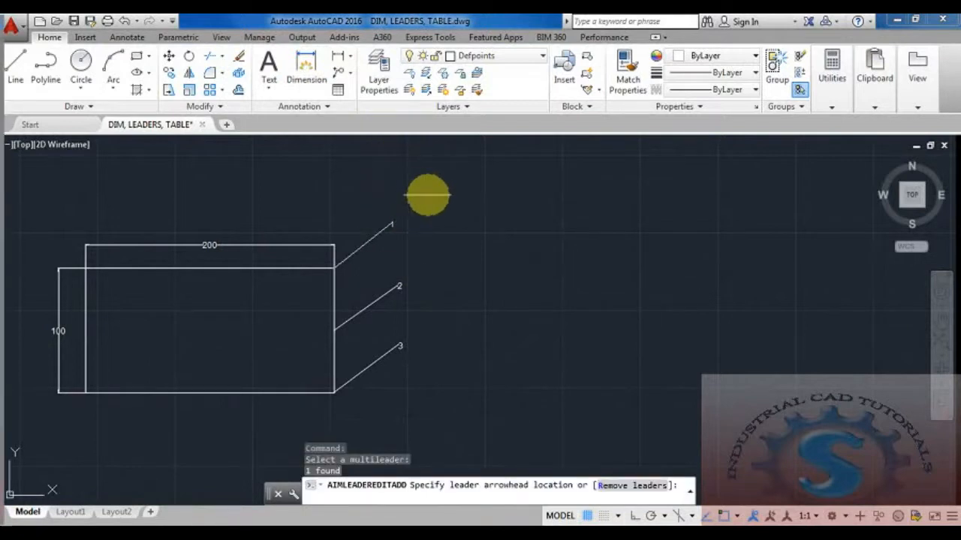
left_click(426, 196)
scroll(433, 210, "up", 4)
left_click(430, 205)
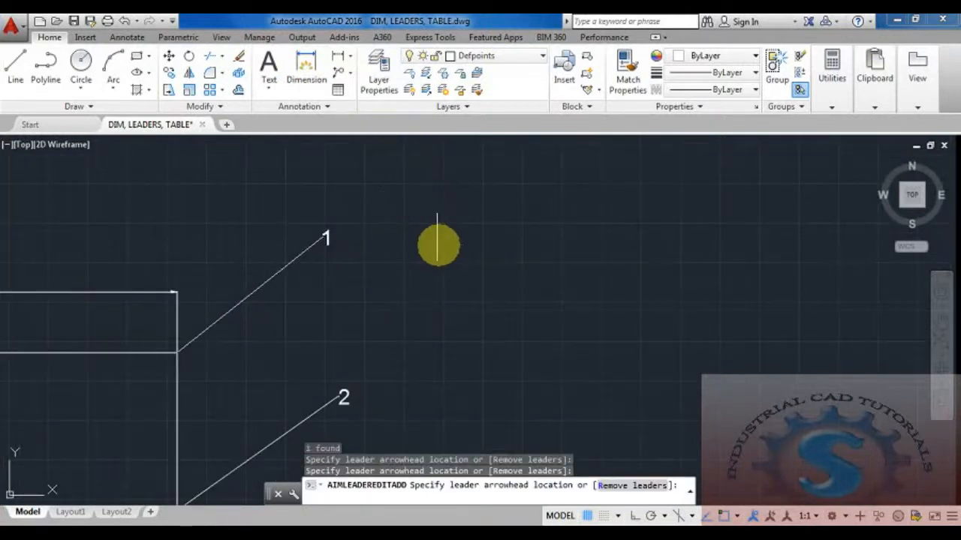
left_click(436, 250)
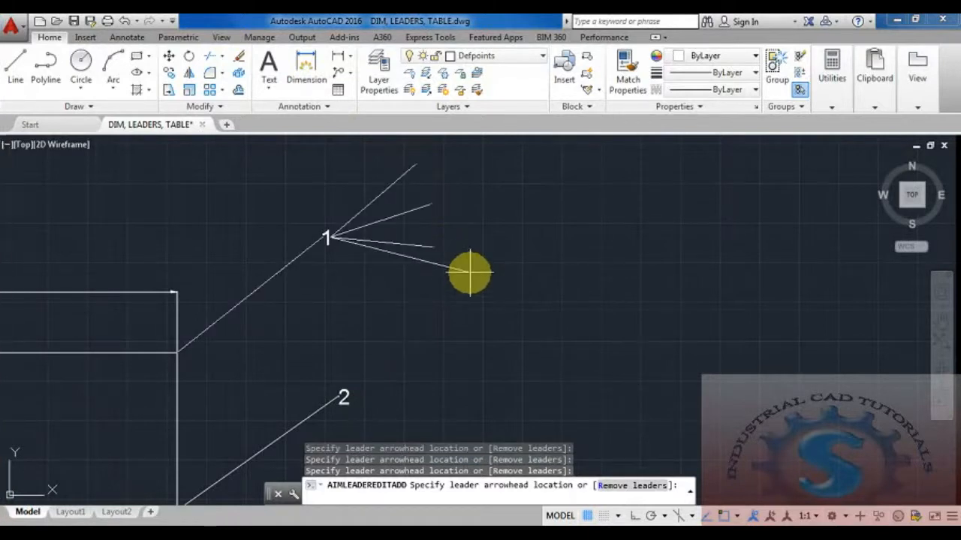
key("Escape")
Add three extra leader lines to multileader 2, fanning out to the right of its text
scroll(470, 273, "down", 2)
middle_click_drag(369, 247, 355, 166)
left_click(336, 77)
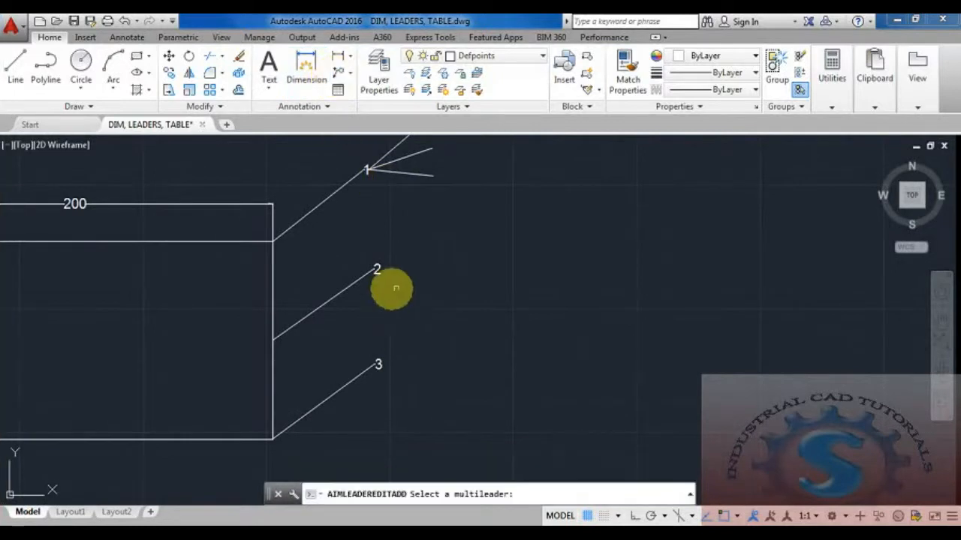
left_click(373, 275)
left_click(365, 278)
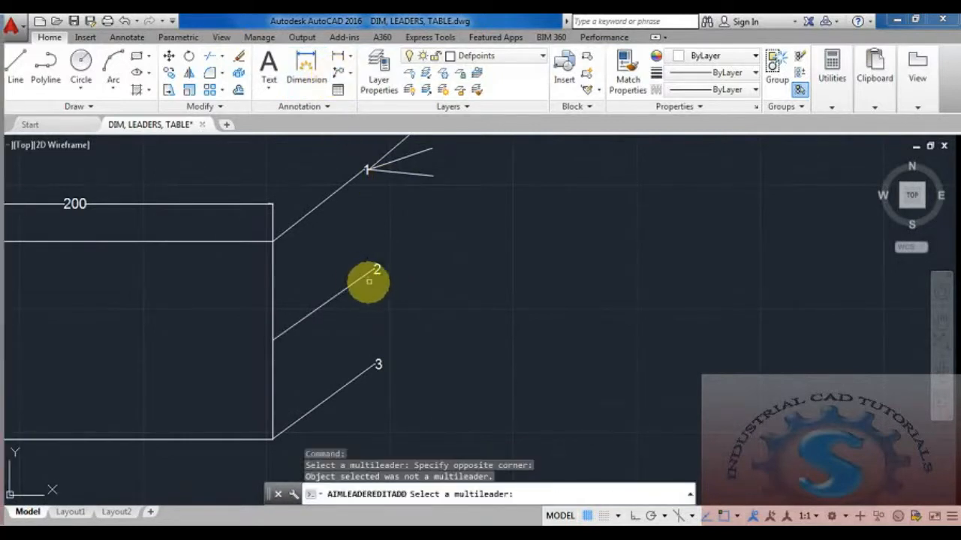
left_click(366, 275)
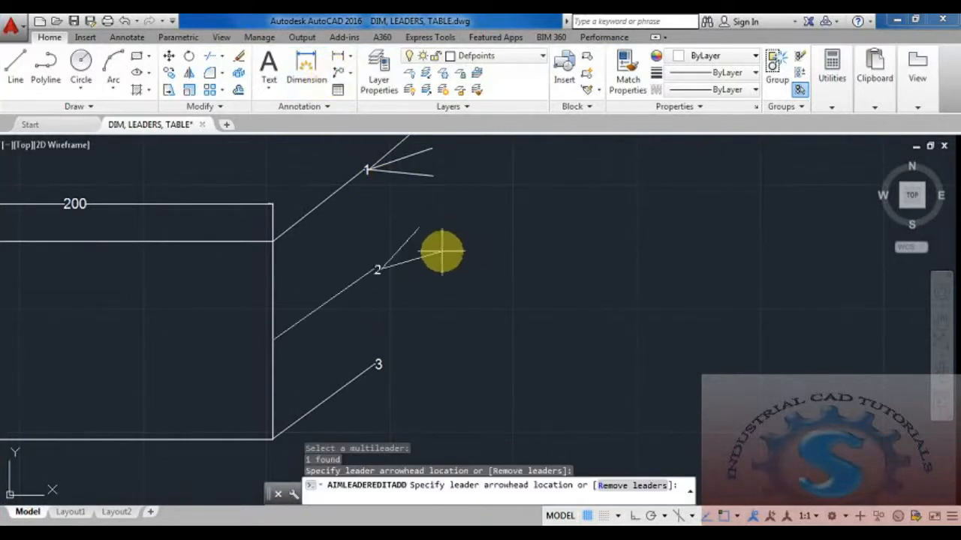
left_click(441, 251)
left_click(438, 282)
middle_click_drag(463, 328, 435, 305)
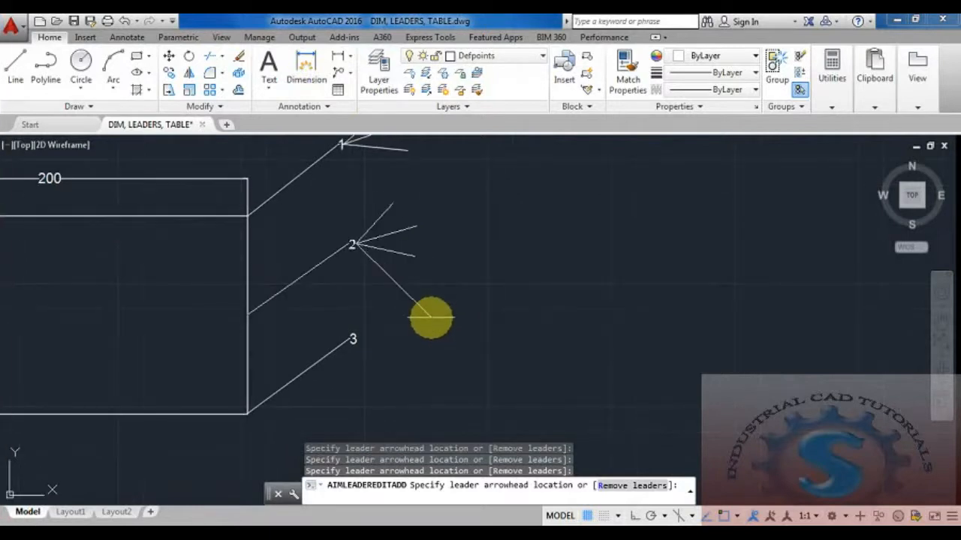
Add three extra leader lines to multileader 3, fanning out to the right of its text
left_click(338, 72)
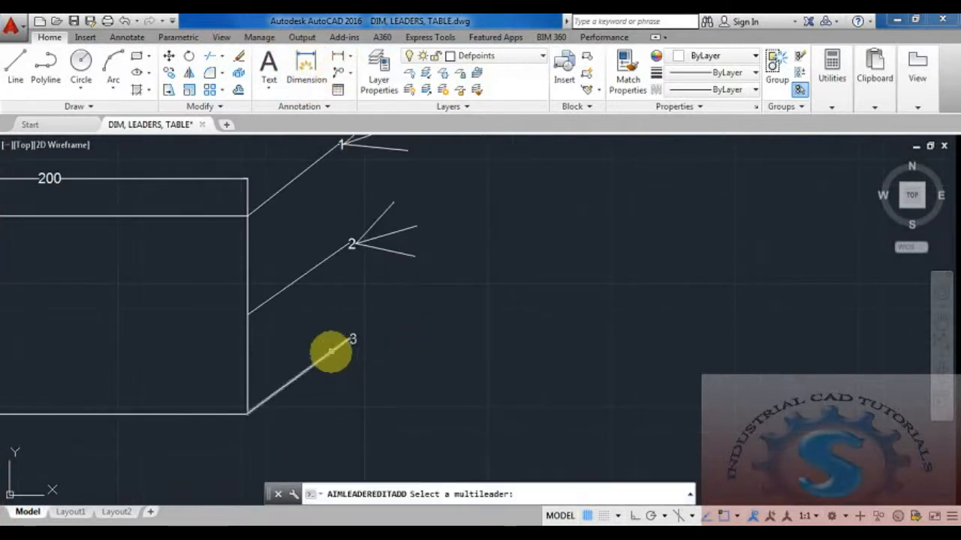
left_click(331, 351)
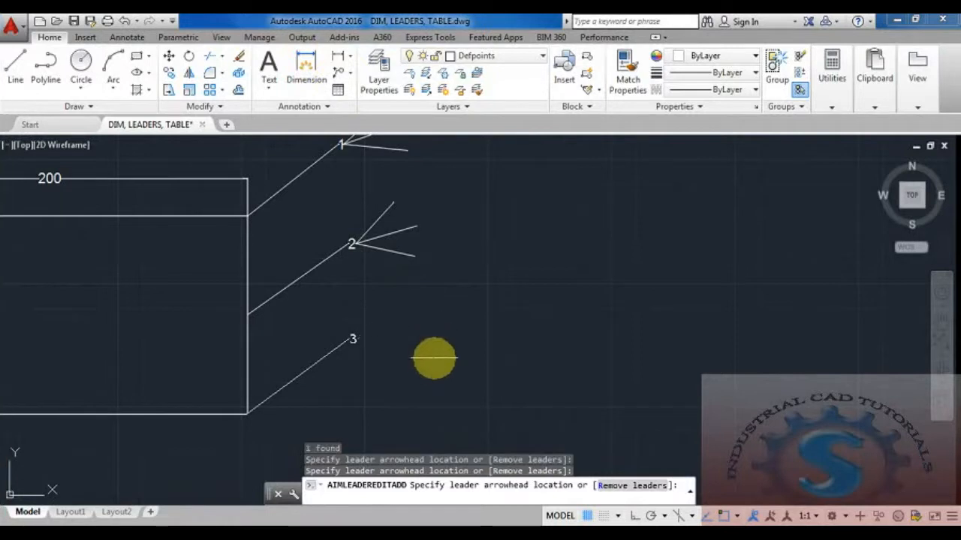
left_click(434, 359)
scroll(463, 370, "down", 3)
key("Escape")
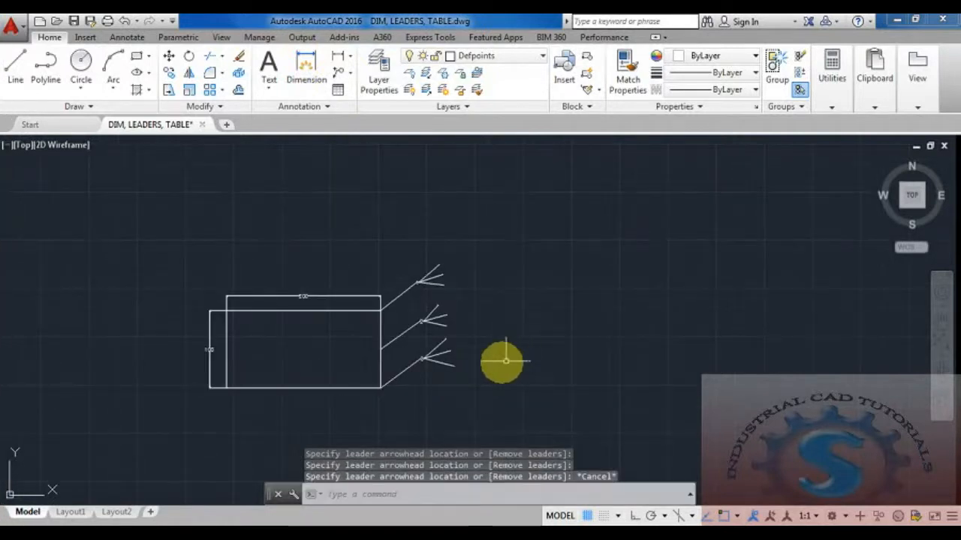
Remove the leader line that connects multileader 1 to the rectangle's upper-right corner
scroll(487, 360, "up", 5)
scroll(568, 343, "down", 5)
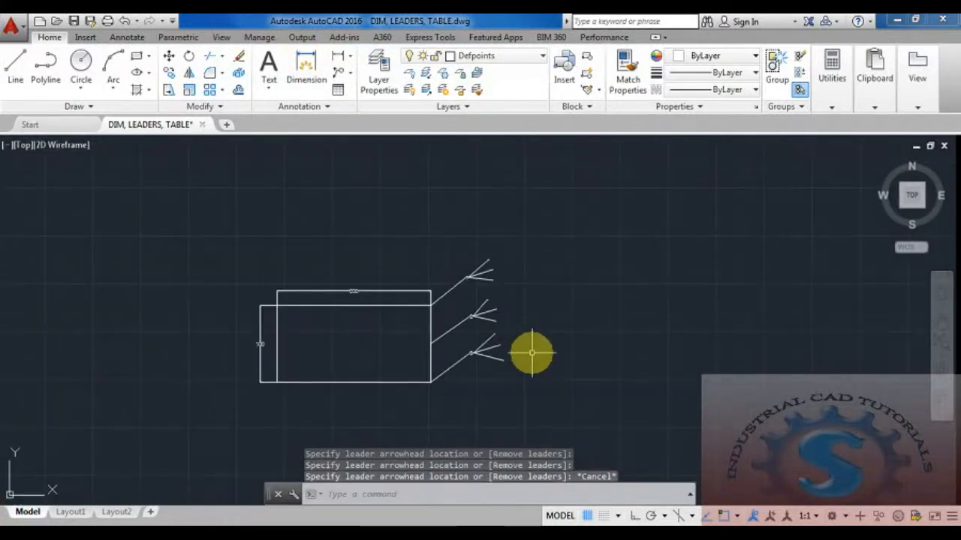
scroll(515, 330, "up", 2)
left_click(351, 79)
left_click(365, 155)
scroll(407, 221, "up", 4)
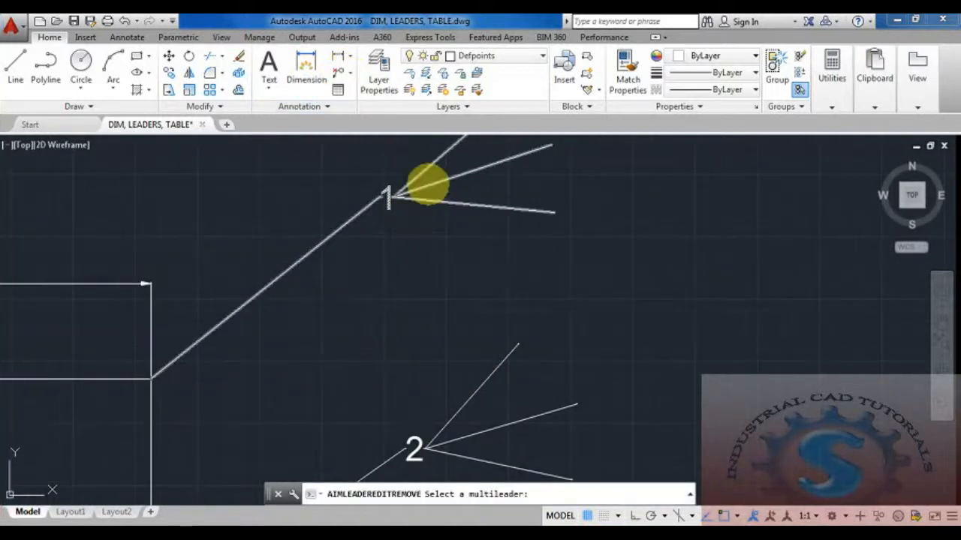
middle_click_drag(428, 184, 390, 255)
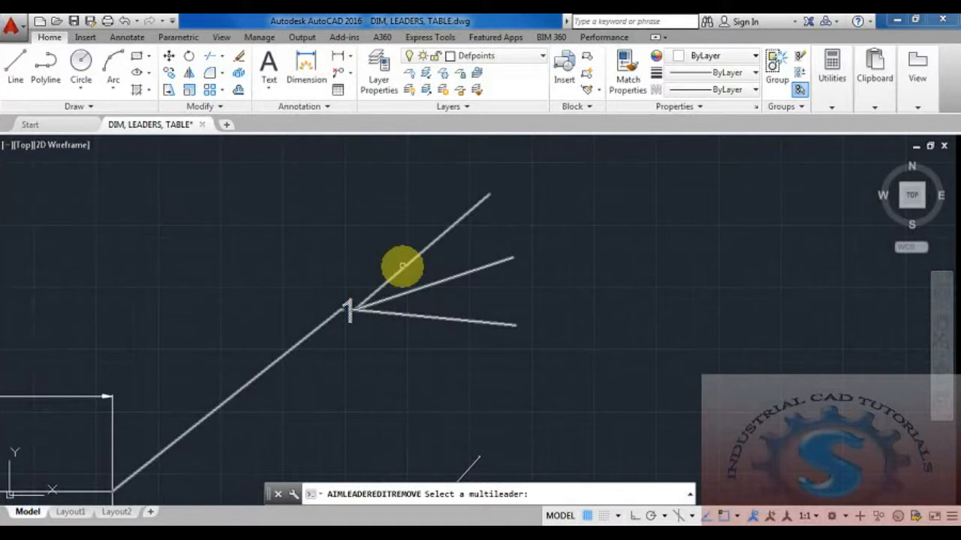
left_click(403, 267)
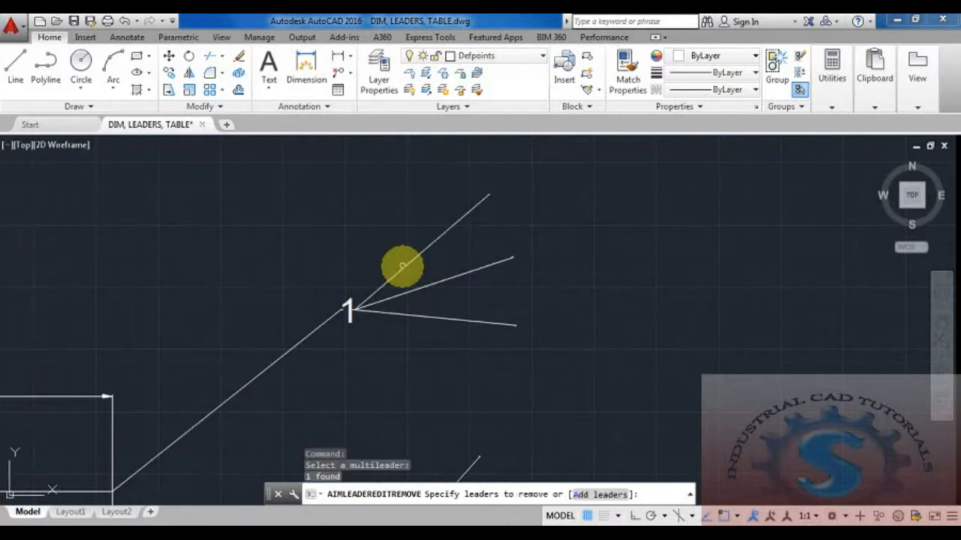
scroll(402, 267, "down", 4)
middle_click_drag(402, 266, 390, 203)
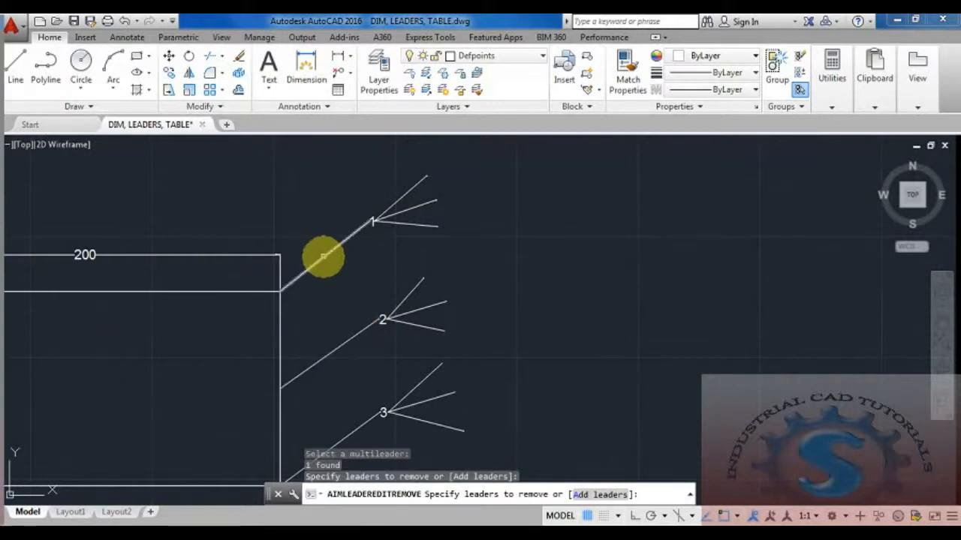
left_click(323, 256)
middle_click_drag(360, 337, 347, 260)
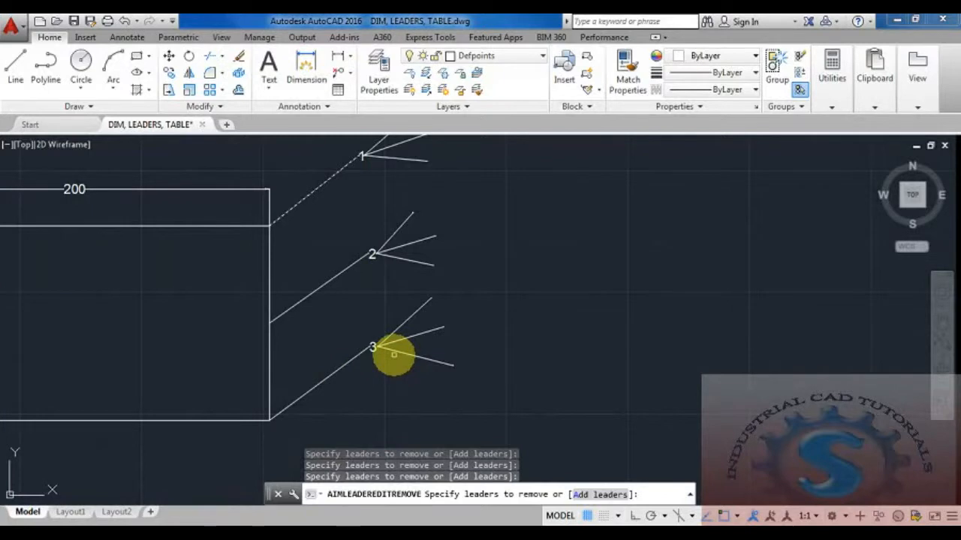
right_click(393, 355)
middle_click_drag(343, 225, 323, 287)
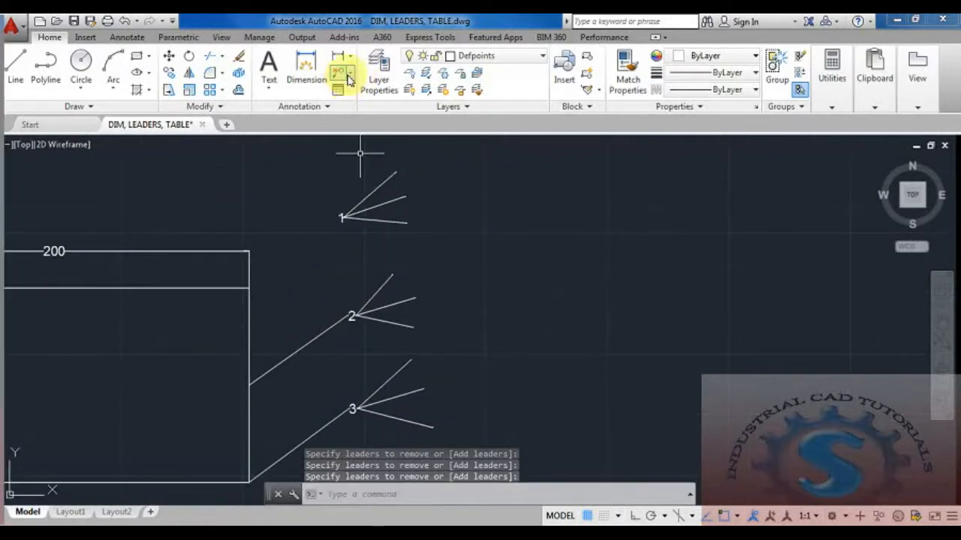
left_click(348, 78)
left_click(322, 328)
left_click(367, 400)
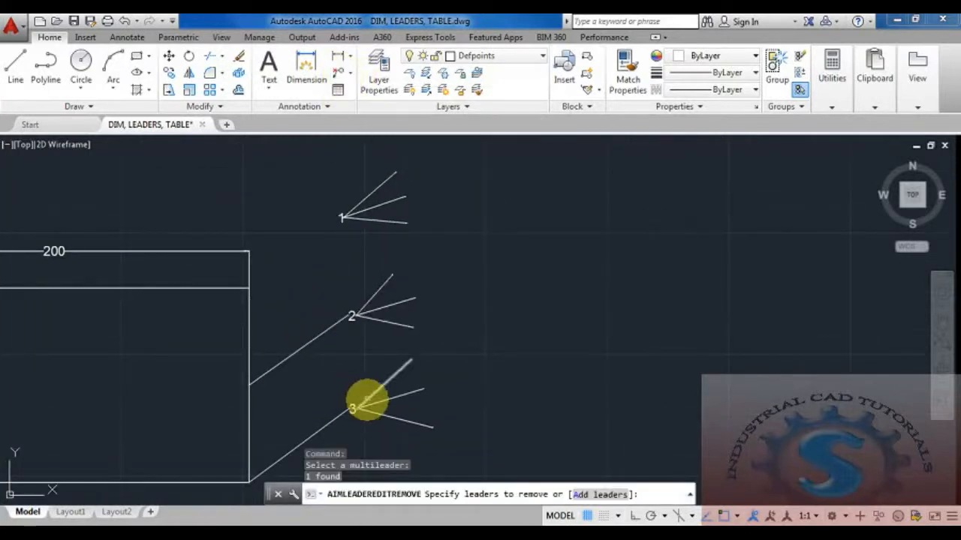
left_click(382, 403)
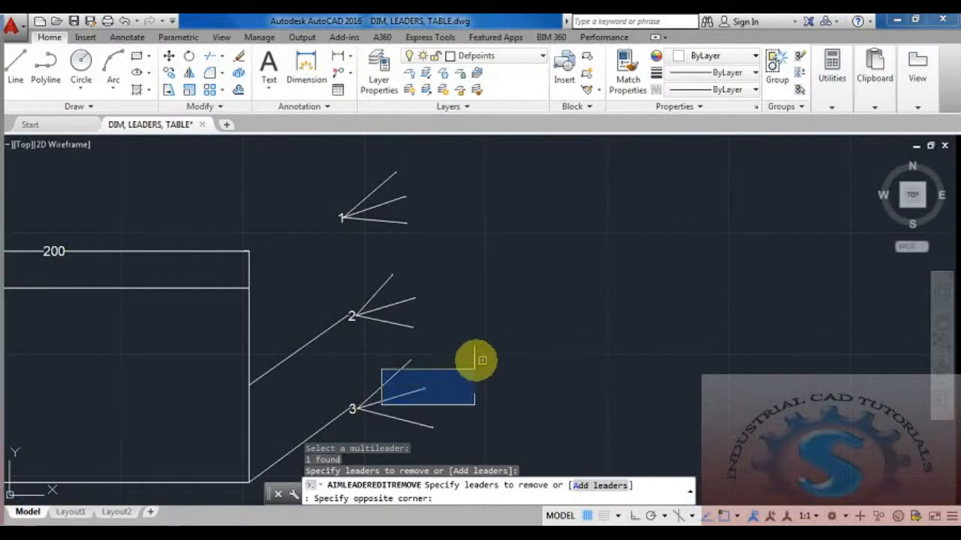
key("Escape")
key("Escape")
scroll(488, 270, "down", 3)
scroll(450, 283, "up", 1)
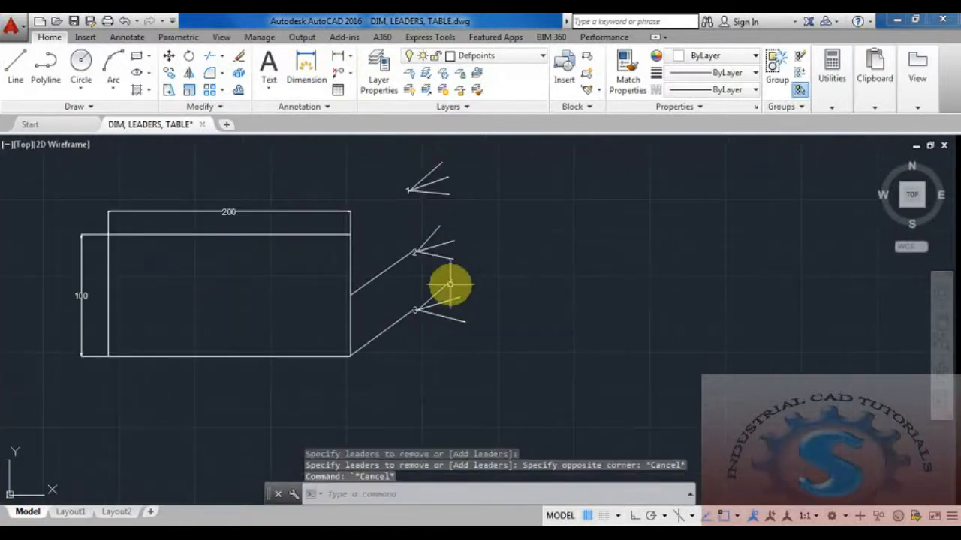
middle_click_drag(523, 281, 493, 313)
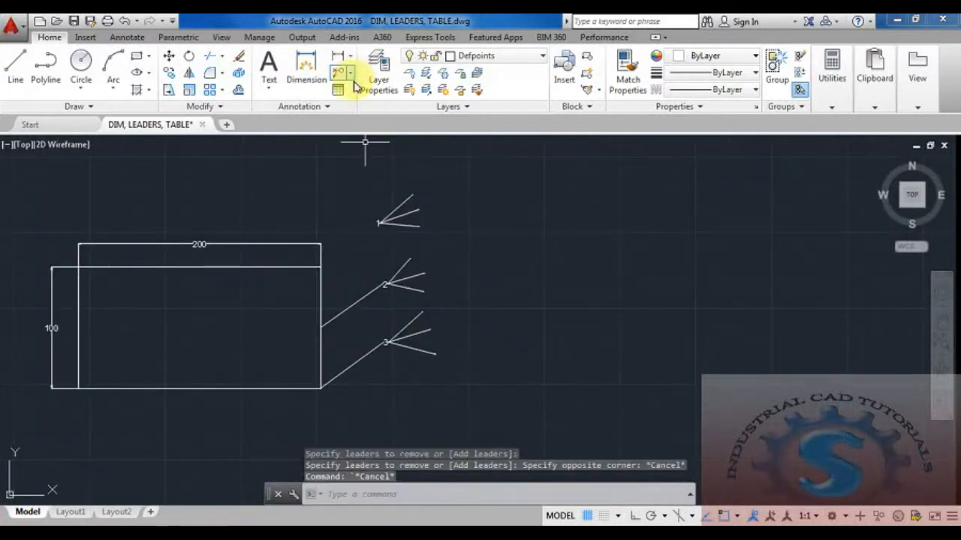
key("Escape")
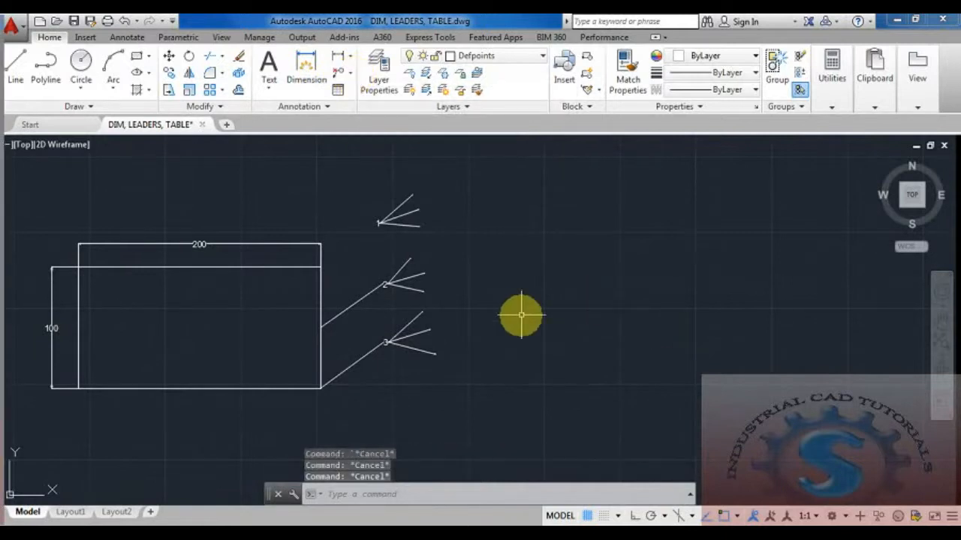
Undo the leader removal on multileader 1
key("ctrl+z")
key("ctrl+z")
key("ctrl+z")
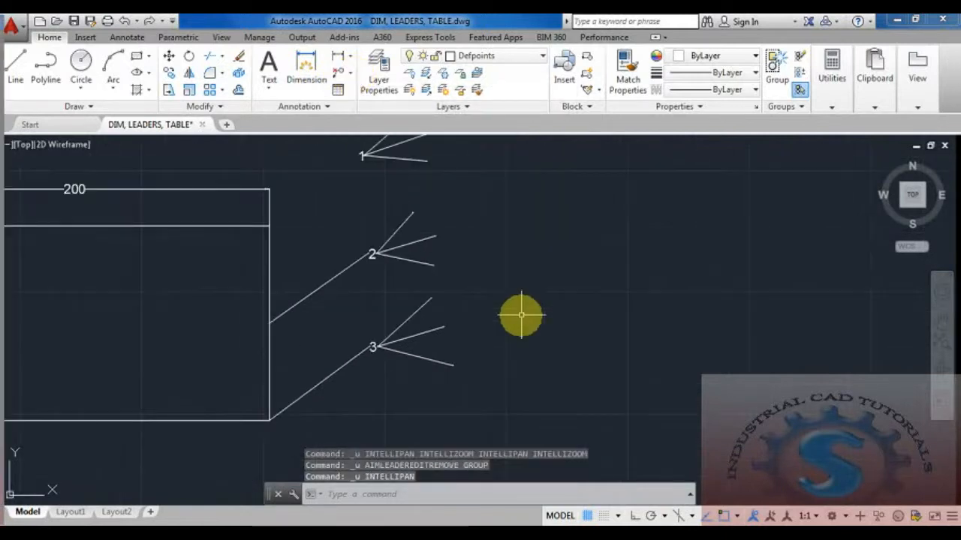
key("ctrl+z")
middle_click_drag(499, 300, 473, 330)
key("Escape")
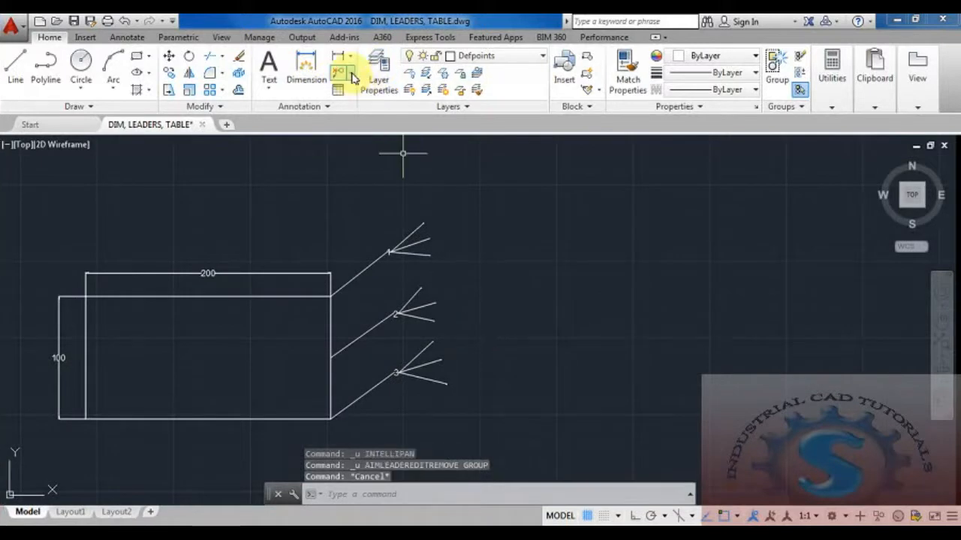
Review the available multileader editing tools and the description of the Align tool
left_click(351, 73)
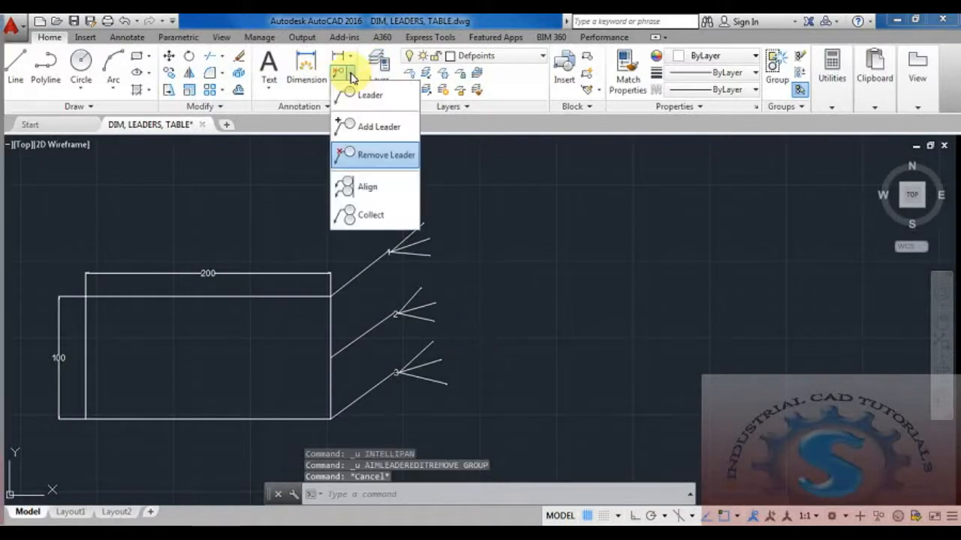
left_click(501, 235)
middle_click_drag(503, 231, 495, 233)
key("Escape")
key("Escape")
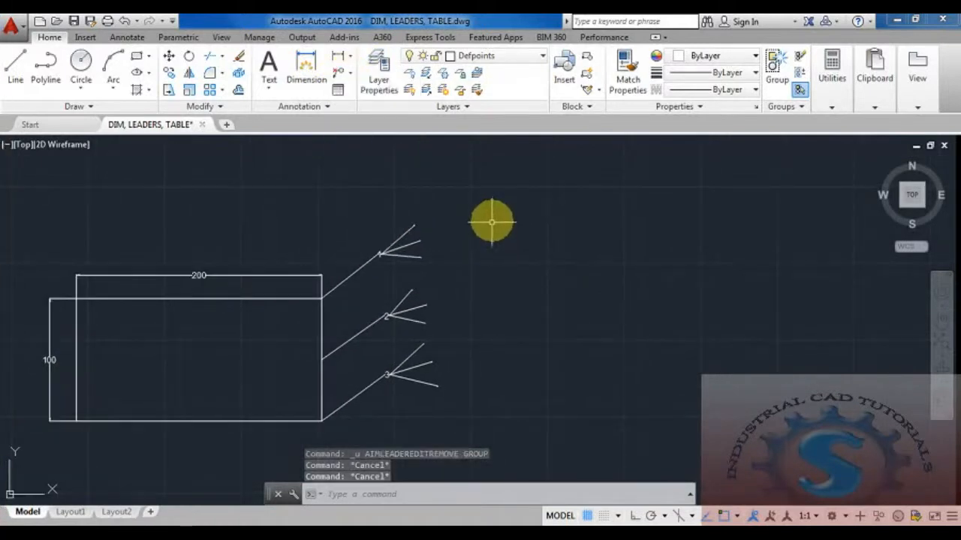
left_click(352, 74)
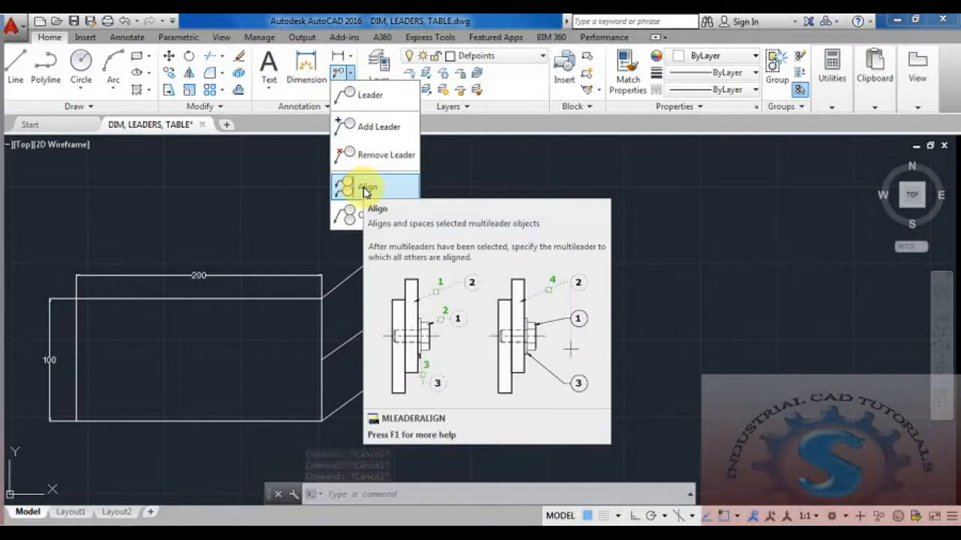
key("Escape")
key("Escape")
key("Escape")
middle_click_drag(475, 330, 553, 301)
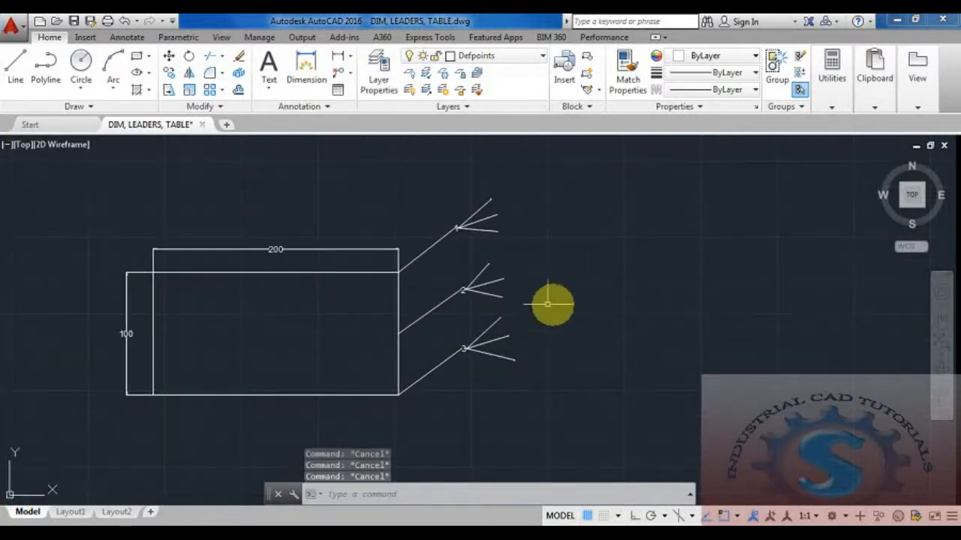
middle_click_drag(466, 376, 476, 349)
type("l")
key("Return")
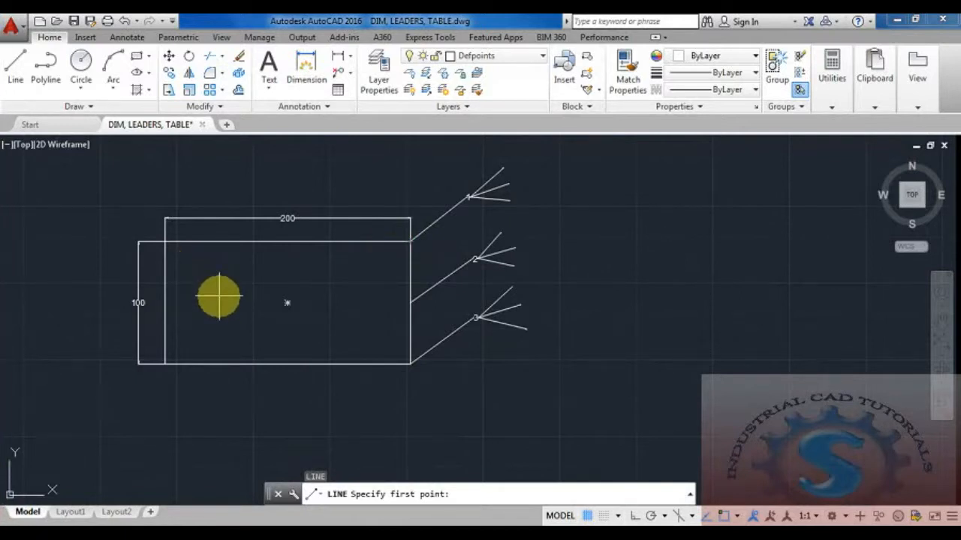
key("Escape")
key("Escape")
Draw a smaller rectangle near the middle of the 200 by 100 rectangle
type("REC")
key("Return")
left_click(223, 268)
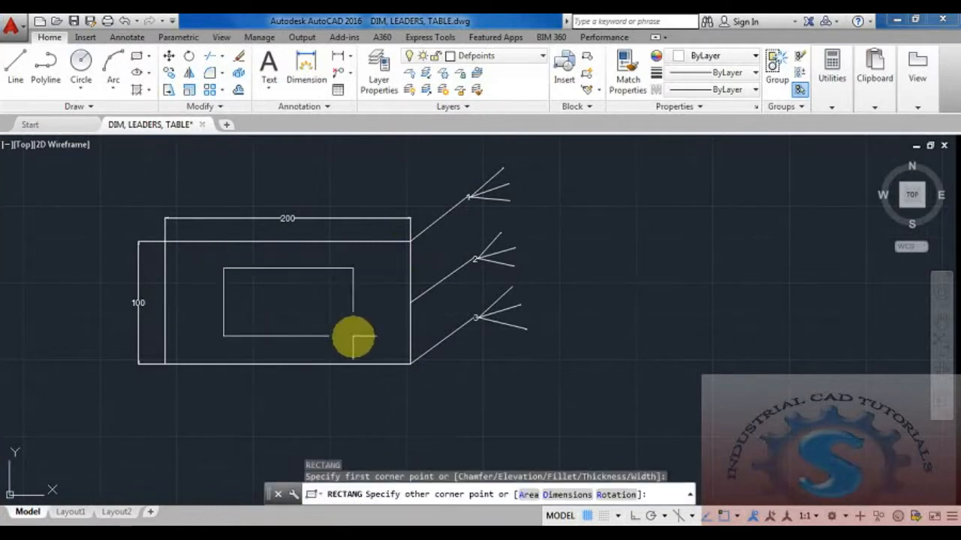
left_click(352, 337)
key("Escape")
key("Escape")
Draw a third, still smaller rectangle centred inside the inner rectangle
type("RE")
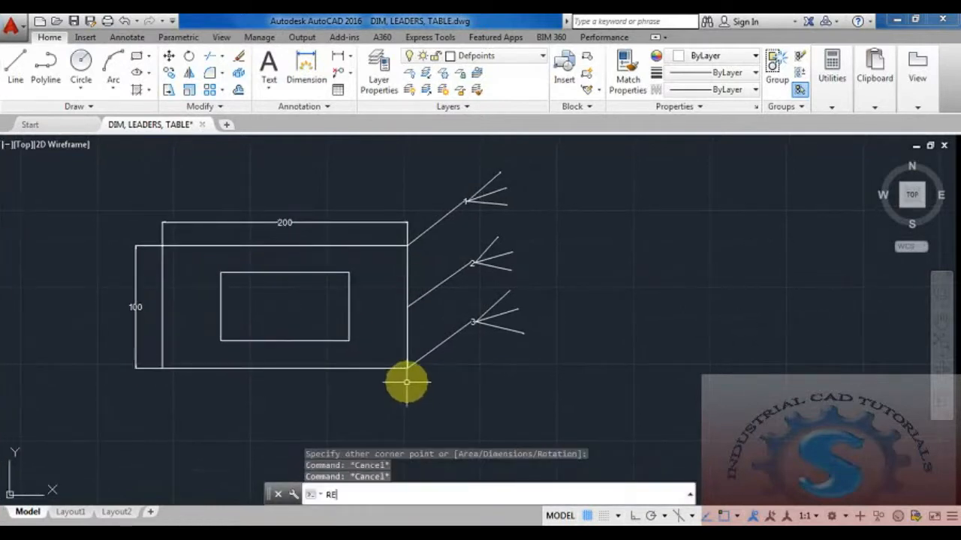
type("C")
key("Return")
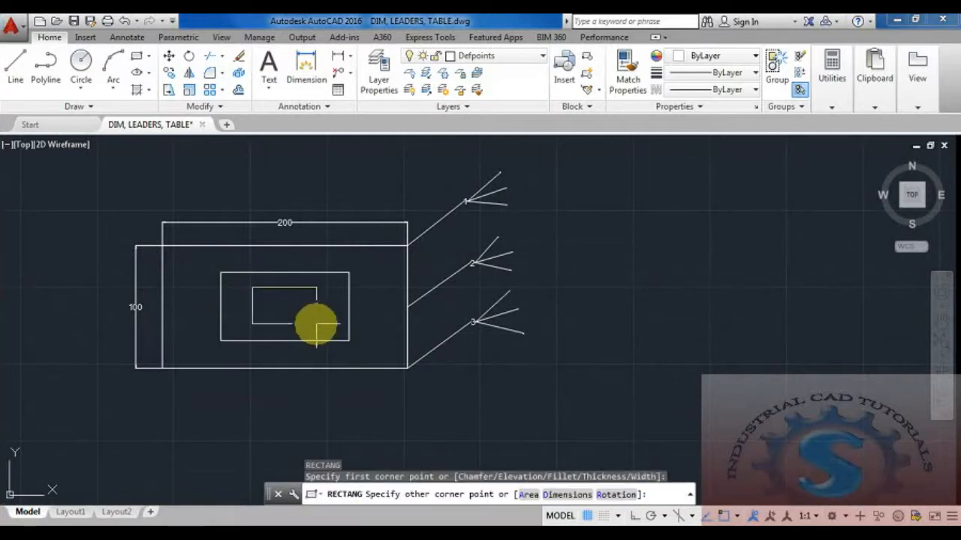
left_click(316, 325)
key("Escape")
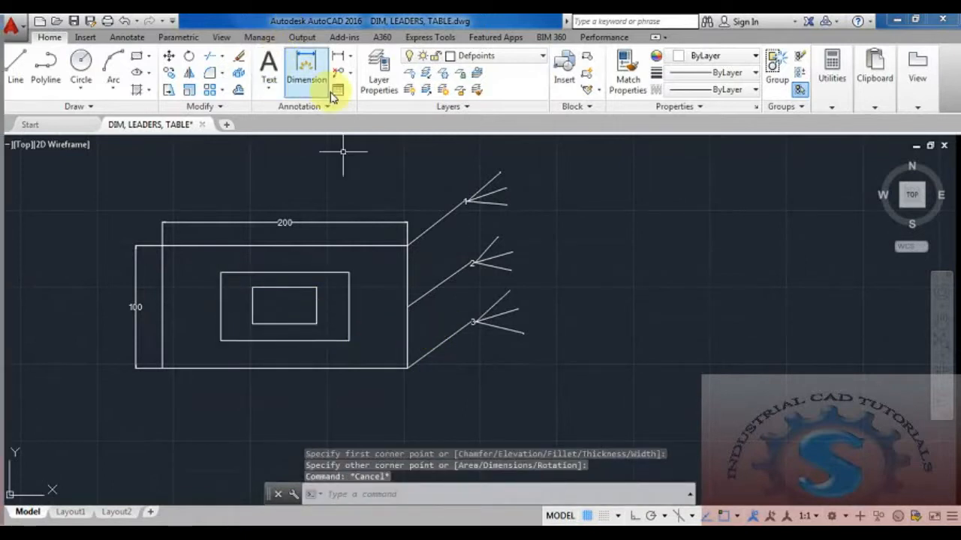
Place a multileader with the text 5, running up and left from the outer rectangle's upper-left corner
left_click(347, 73)
left_click(370, 96)
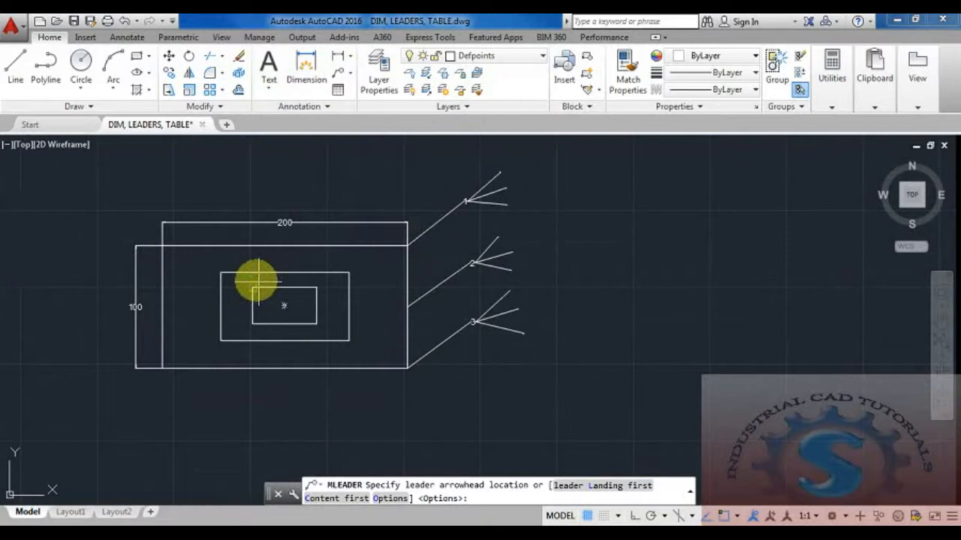
left_click(159, 244)
left_click(90, 193)
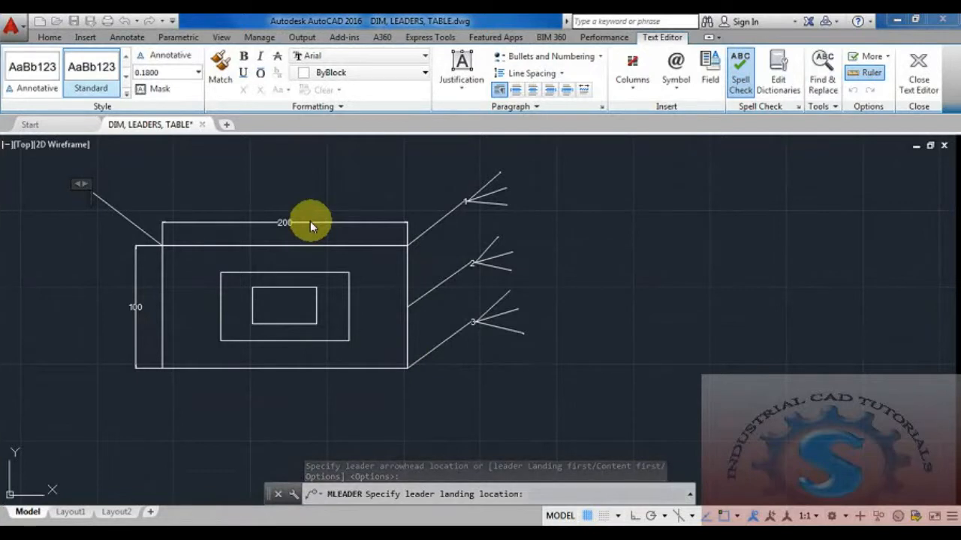
type("5")
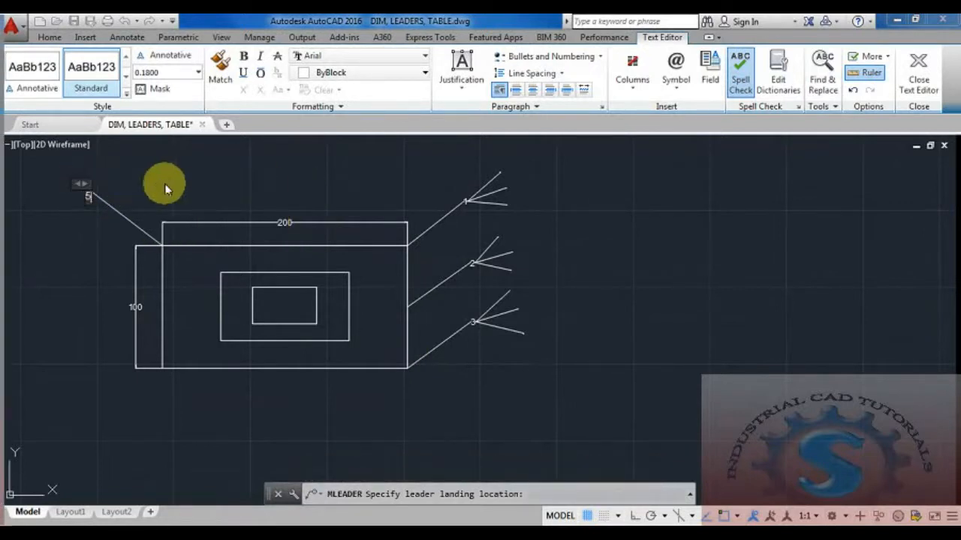
Widen the text frame of leader 5, increase its text height to match the other leaders and finish editing
left_click_drag(76, 184, 35, 181)
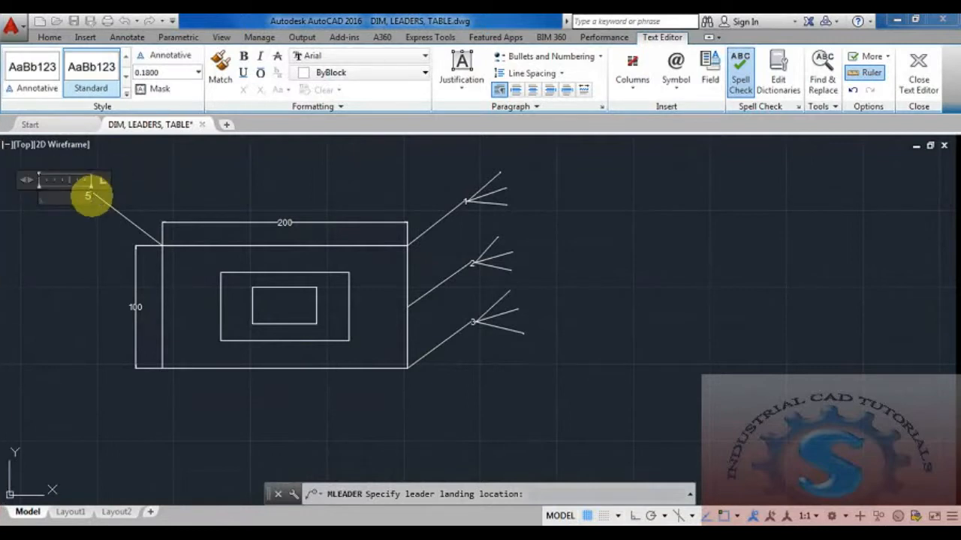
left_click(197, 72)
left_click(180, 112)
left_click(118, 190)
left_click(350, 62)
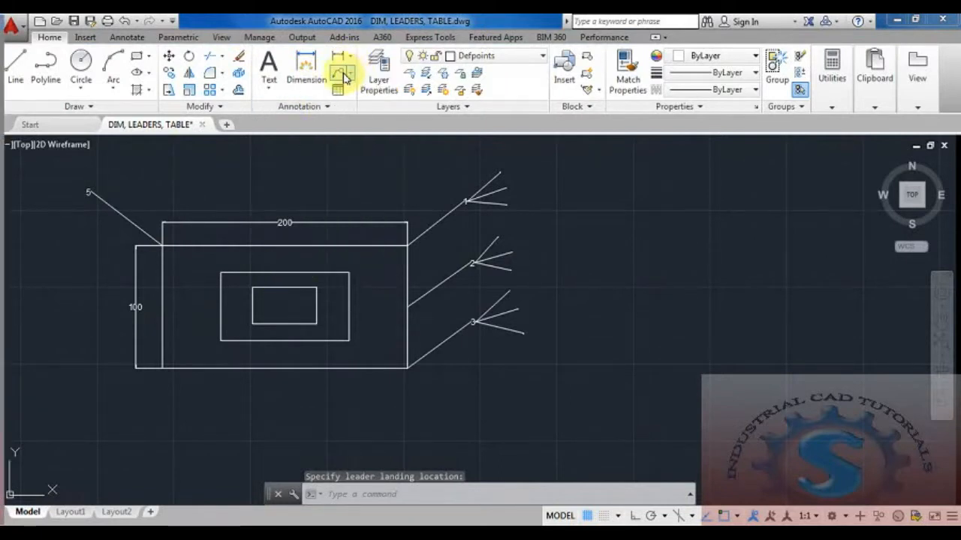
Place a multileader with the text 6, running from the innermost rectangle's lower-left corner to a point outside the outer rectangle's lower-left corner
left_click(338, 74)
left_click(252, 323)
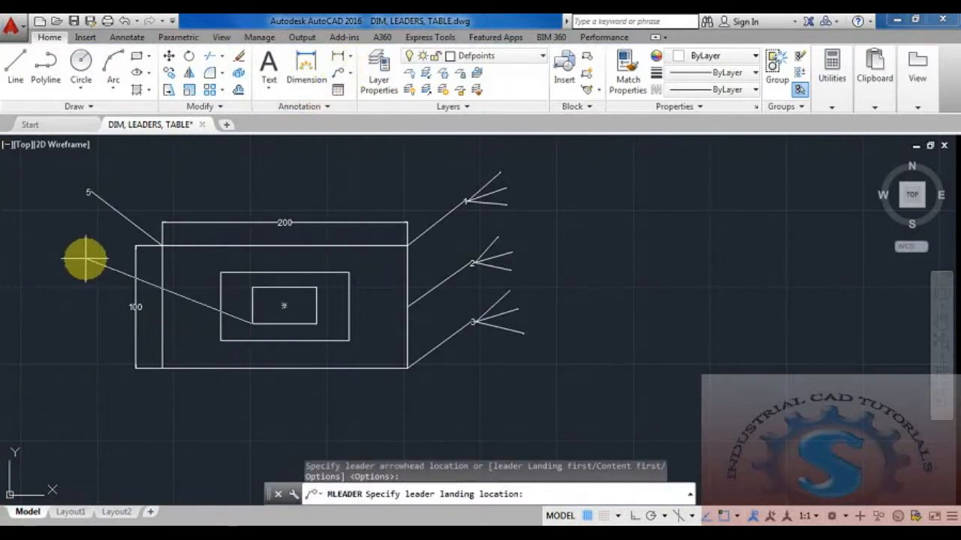
left_click(75, 375)
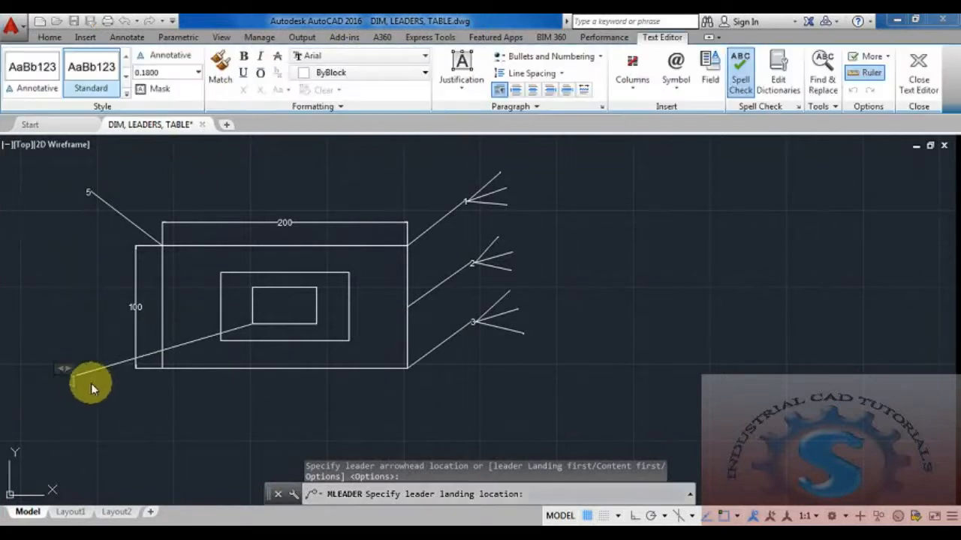
type("6")
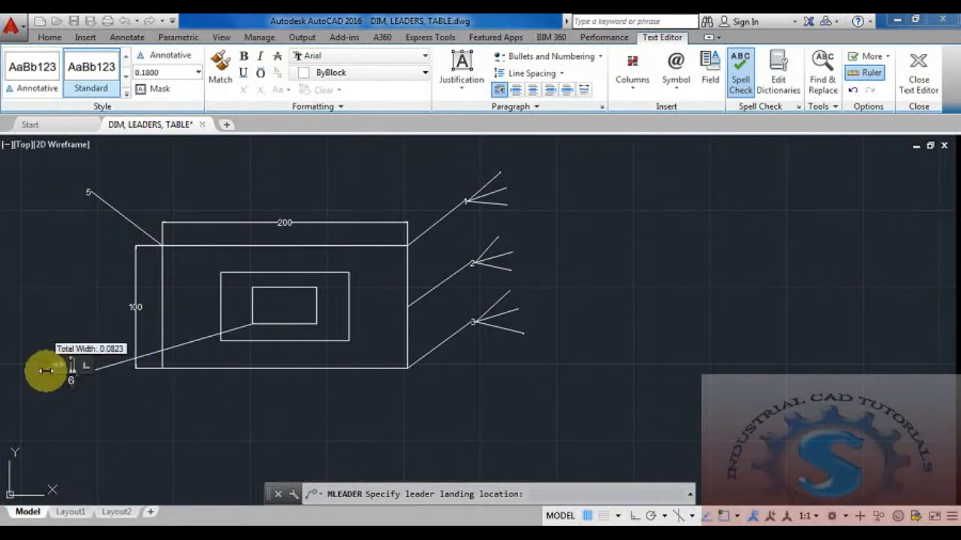
Widen the text frame of leader 6, set its text height to 5 and finish editing
double_click(74, 382)
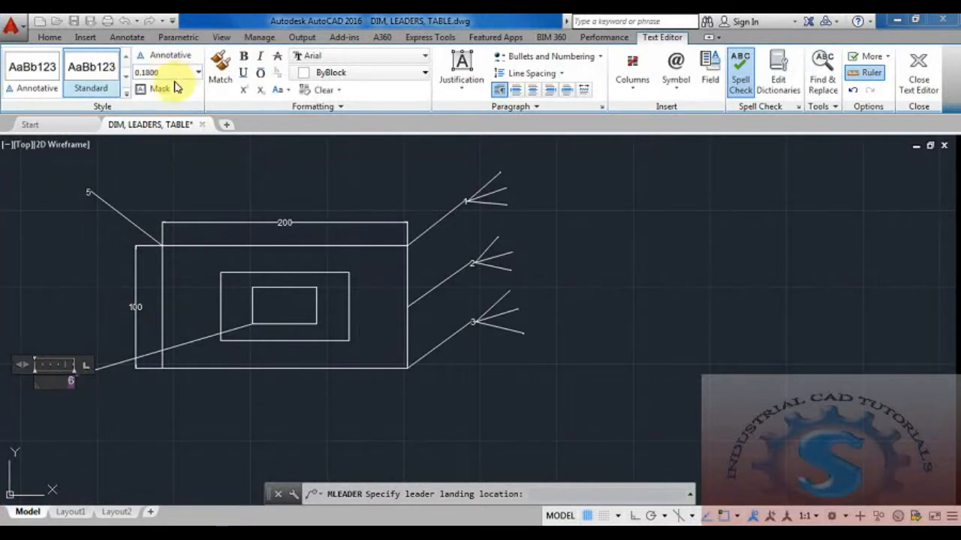
left_click(198, 73)
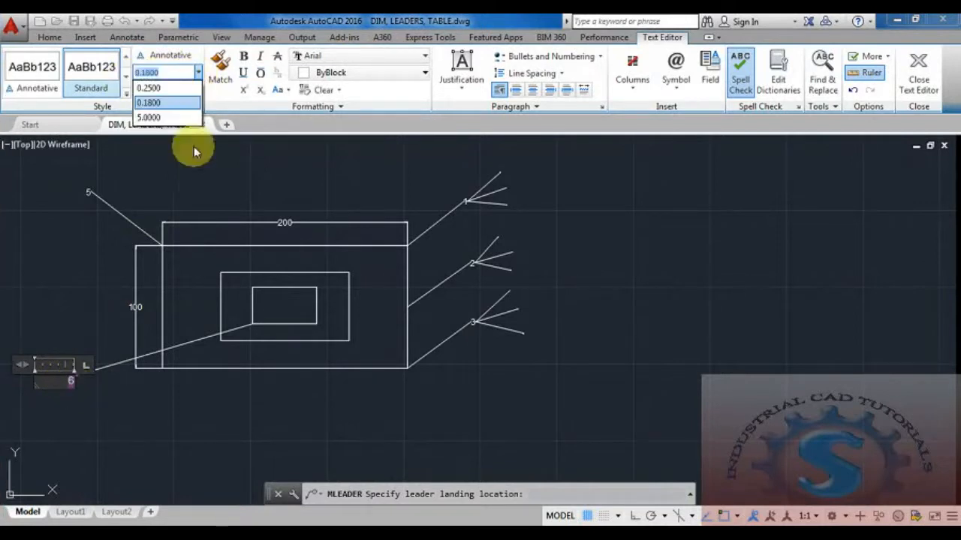
left_click(160, 118)
left_click(251, 204)
scroll(272, 225, "down", 2)
middle_click_drag(273, 228, 308, 243)
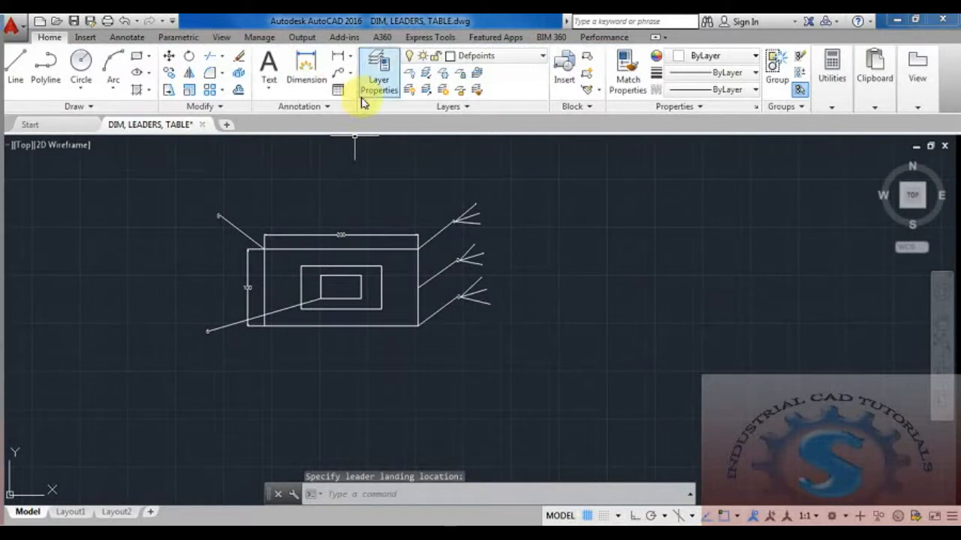
Align multileaders 5 and 6 to leader 5, with the alignment direction running down and left
left_click(350, 72)
left_click(356, 187)
scroll(249, 231, "up", 2)
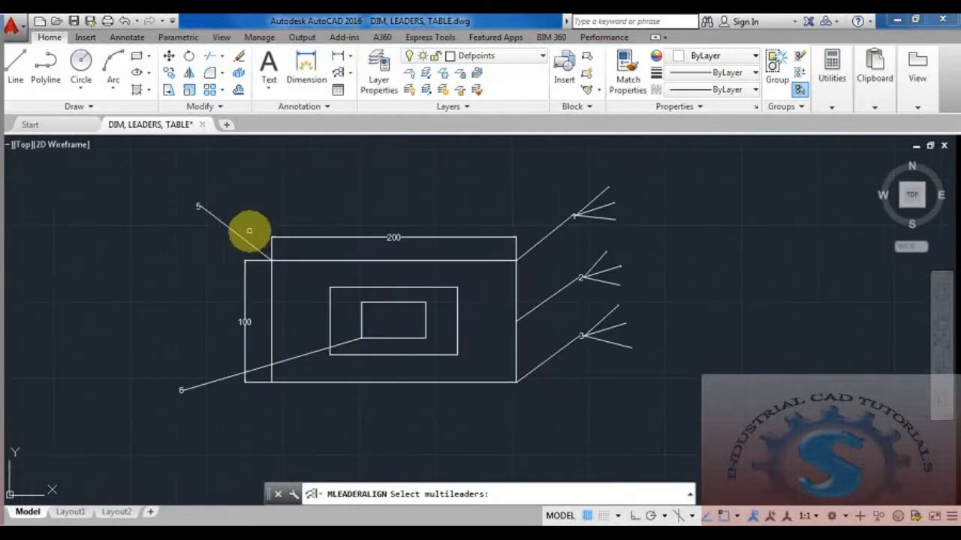
left_click(232, 232)
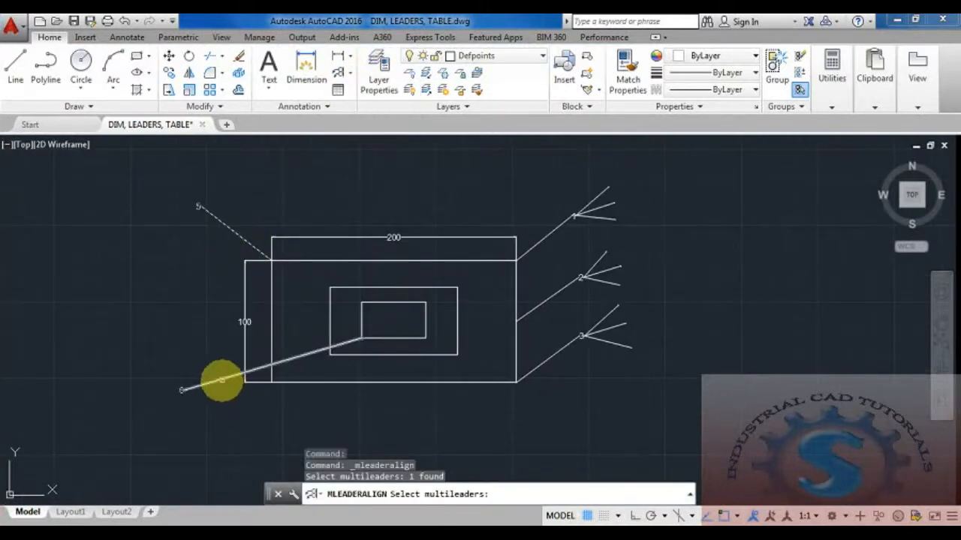
left_click(222, 380)
key("Return")
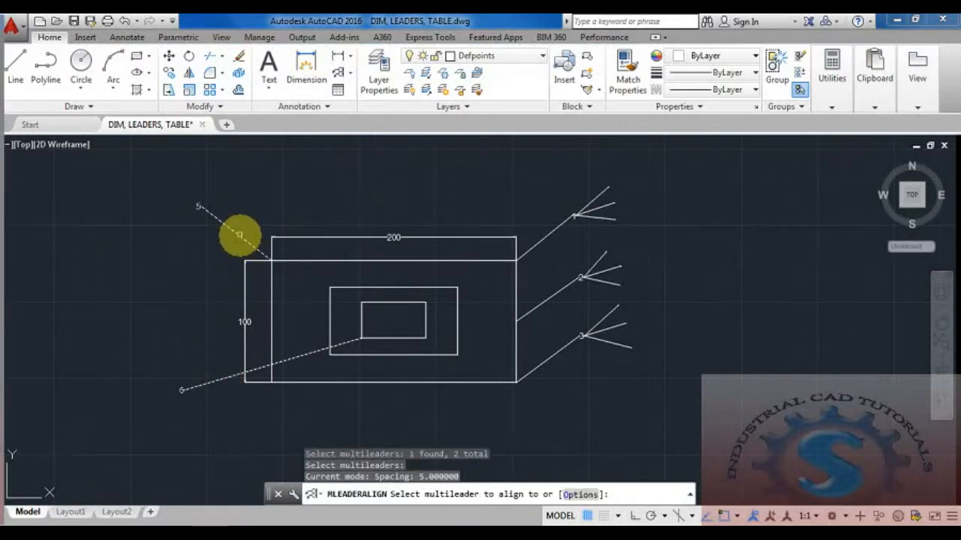
left_click(240, 234)
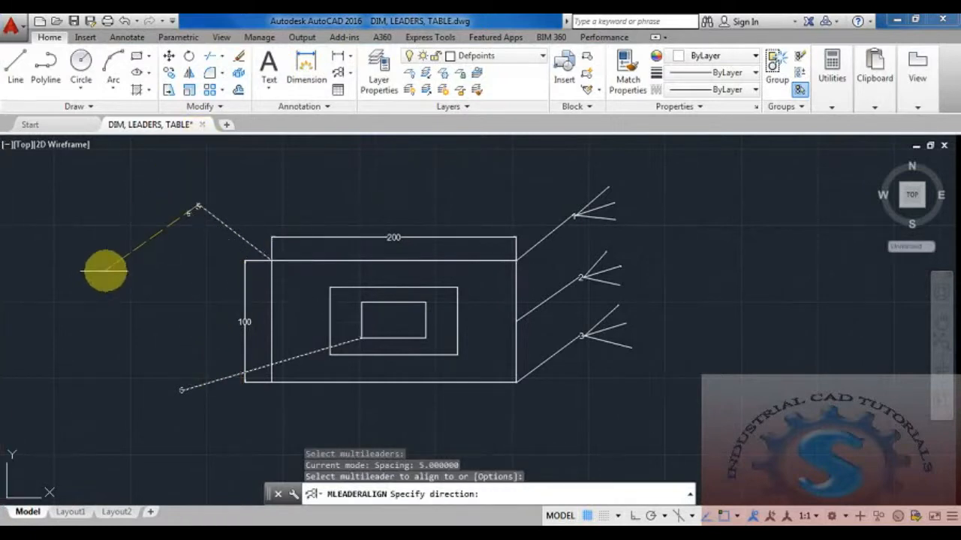
left_click(105, 271)
Stretch the text end of leader 6 onto the text position of leader 5 and clear the selection
scroll(375, 339, "up", 2)
middle_click_drag(376, 338, 371, 425)
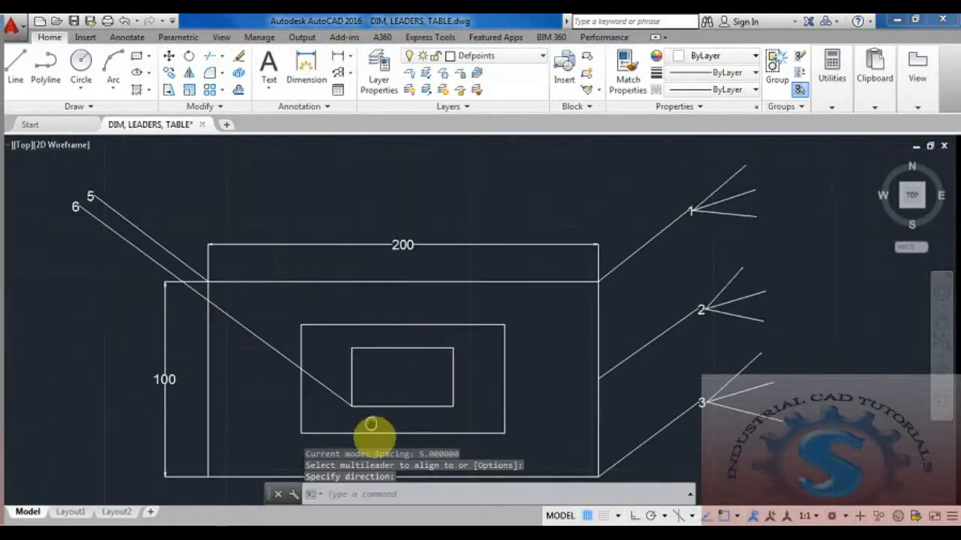
scroll(50, 214, "up", 2)
left_click(114, 255)
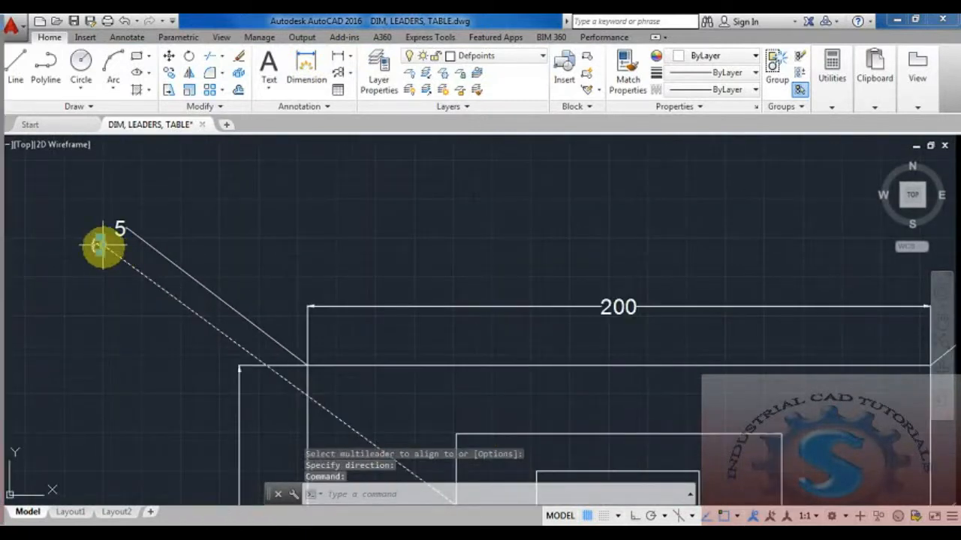
left_click(101, 246)
left_click(124, 228)
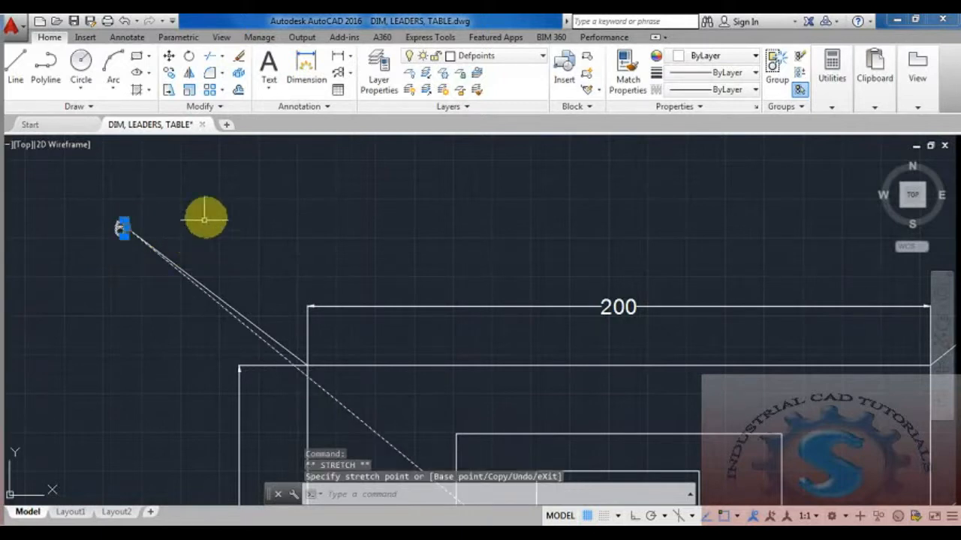
key("Escape")
Try to collect multileaders 1, 2 and 3 with the Collect tool
scroll(330, 308, "down", 2)
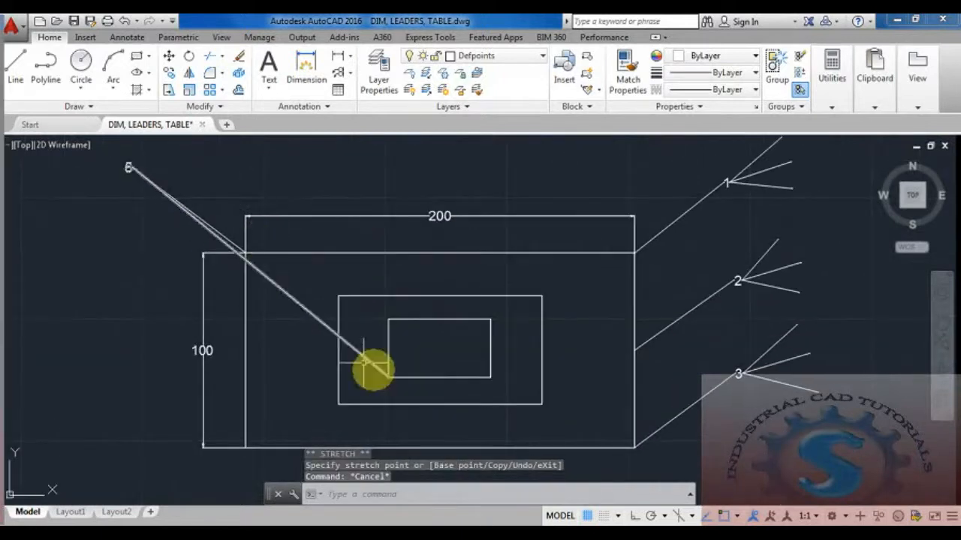
scroll(242, 258, "up", 4)
scroll(328, 311, "down", 5)
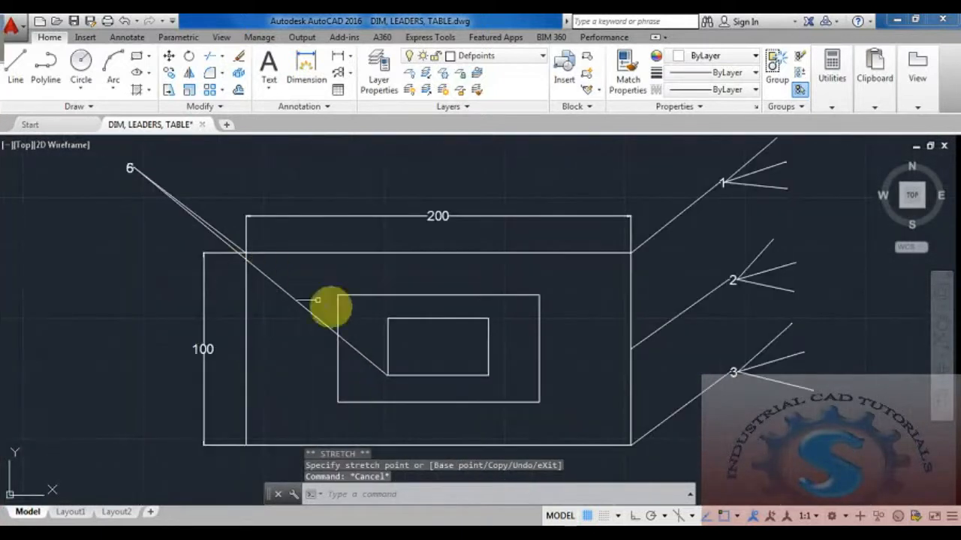
mouse_move(309, 332)
middle_mouse_down()
mouse_move(276, 326)
mouse_move(275, 315)
mouse_move(302, 338)
middle_mouse_up()
scroll(301, 329, "up", 2)
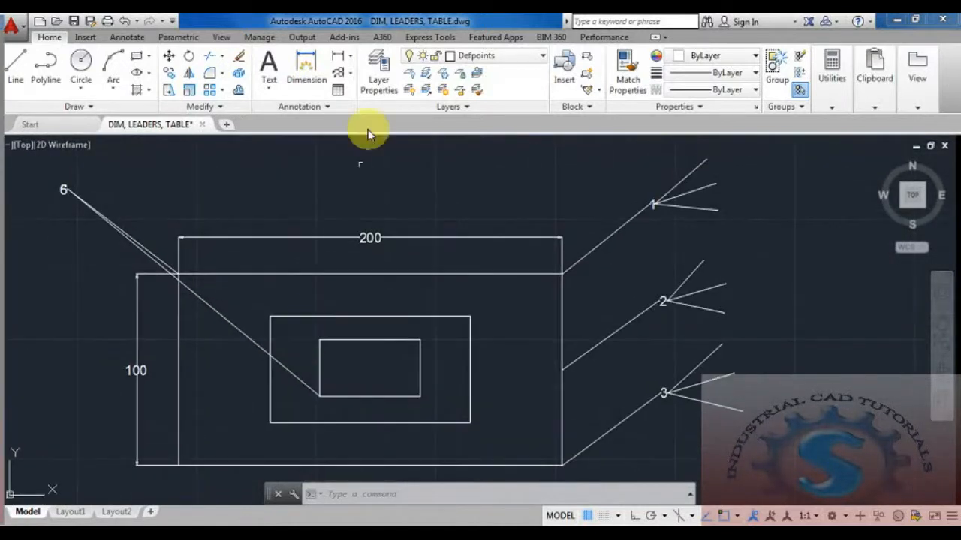
left_click(351, 78)
left_click(365, 215)
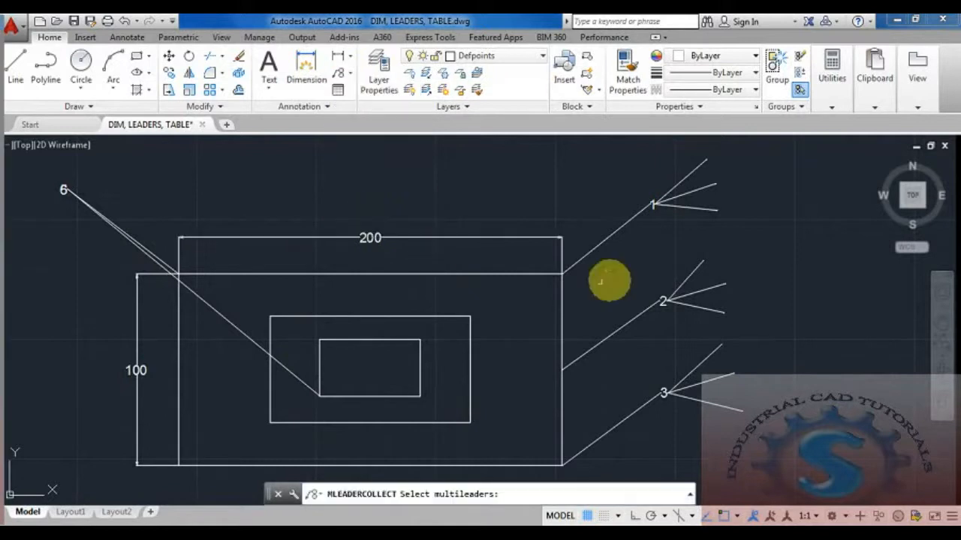
left_click(595, 247)
left_click(612, 336)
left_click(642, 407)
left_click(589, 390)
mouse_move(389, 241)
middle_mouse_down()
mouse_move(337, 176)
mouse_move(349, 209)
middle_mouse_up()
middle_click_drag(360, 249, 367, 266)
key("Escape")
scroll(269, 259, "down", 2)
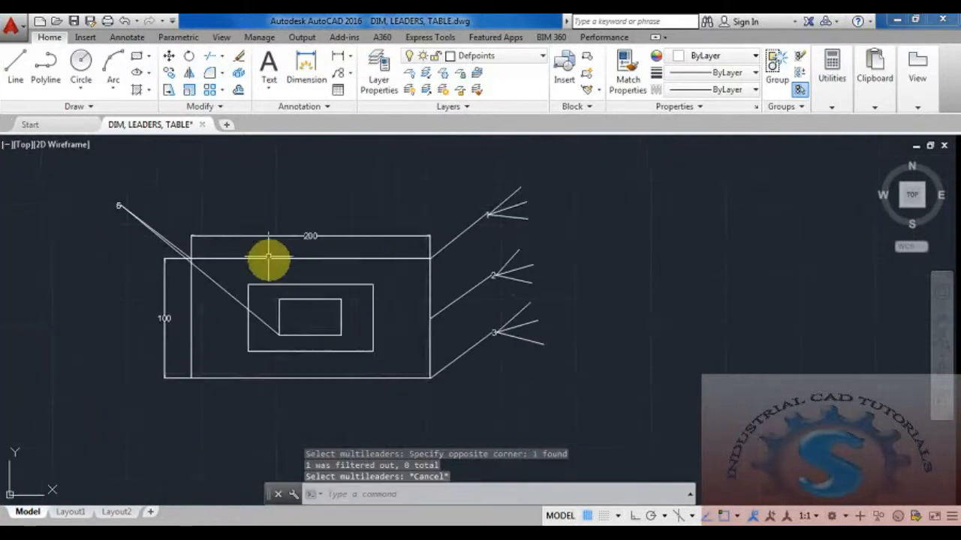
middle_click_drag(269, 259, 267, 290)
middle_click_drag(466, 261, 482, 262)
mouse_move(440, 238)
middle_mouse_down()
mouse_move(464, 234)
mouse_move(513, 259)
mouse_move(563, 237)
middle_mouse_up()
scroll(449, 235, "up", 2)
scroll(507, 229, "down", 2)
scroll(512, 257, "up", 2)
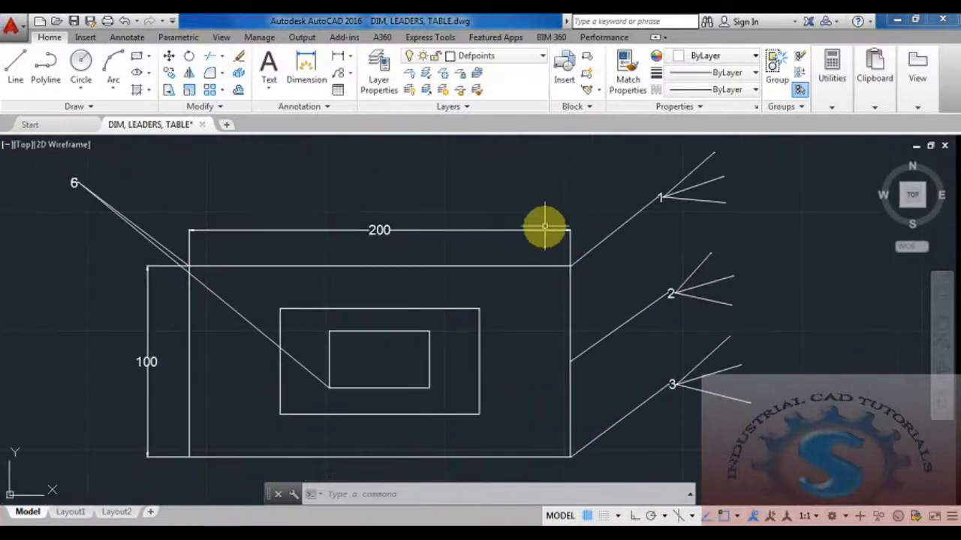
scroll(544, 226, "down", 2)
Erase all rectangles, dimensions and leaders from the drawing
left_click(607, 417)
left_click(48, 162)
key("Delete")
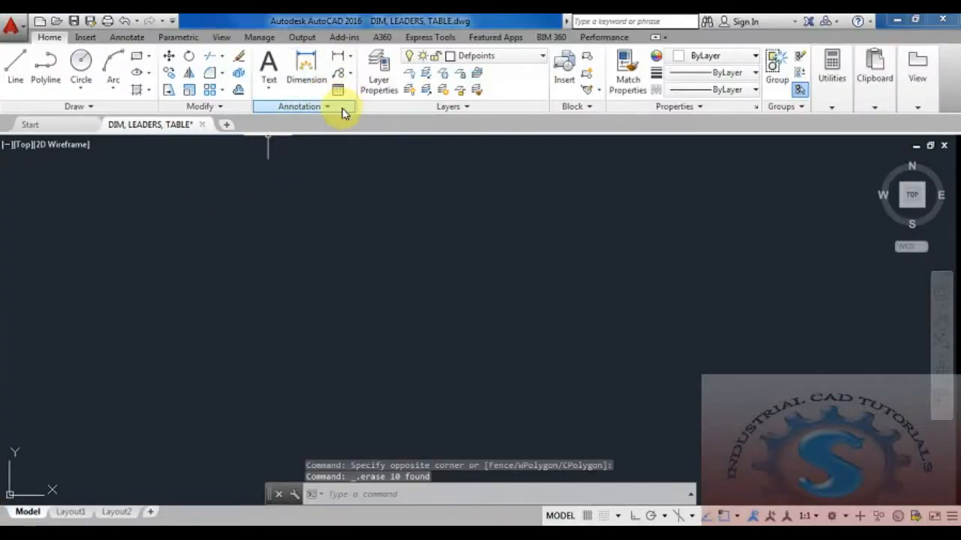
Start the TABLE command and check the available table styles in its settings
left_click(328, 494)
type("T")
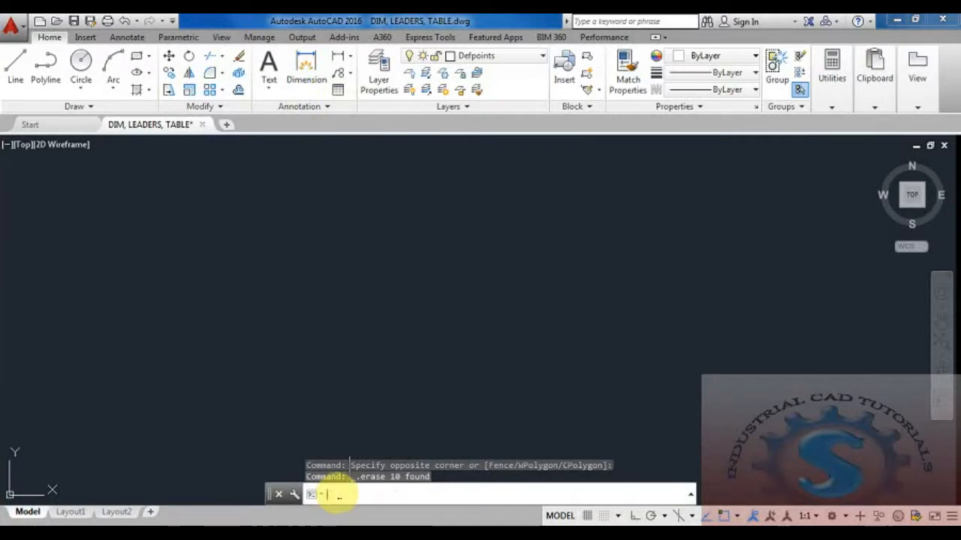
type("ABLE")
key("Return")
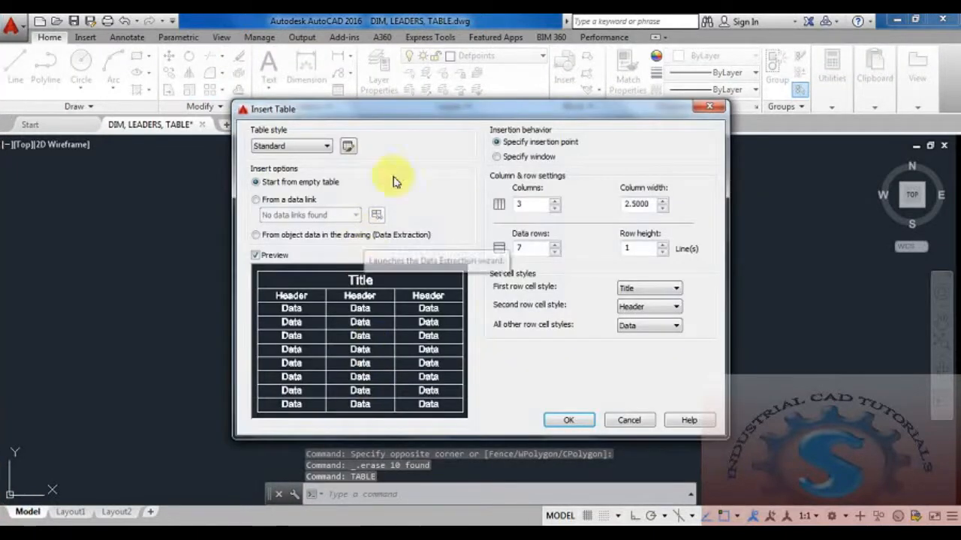
left_click_drag(453, 109, 402, 91)
left_click(227, 131)
left_click(273, 131)
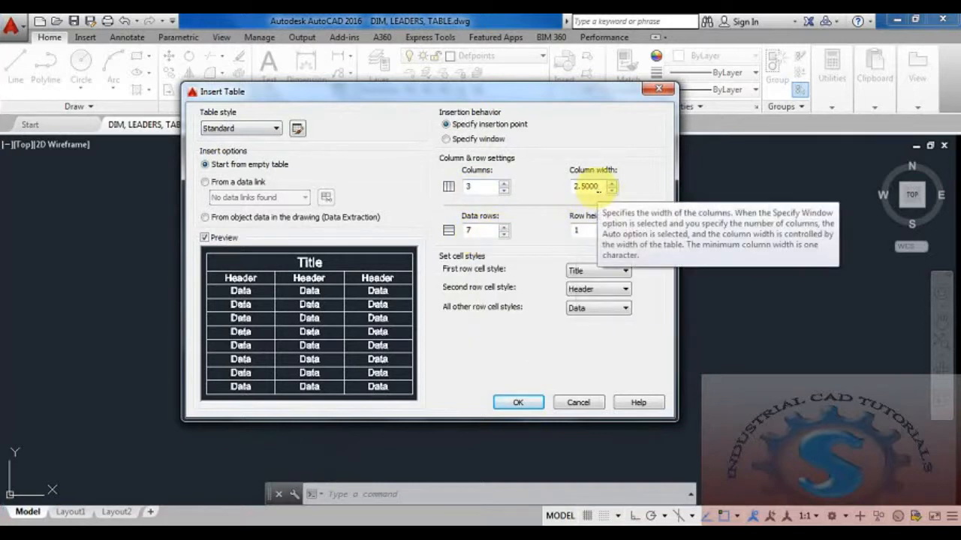
Examine the cell style choices for the table rows, and switch the table preview off and on again
left_click(597, 274)
left_click(598, 276)
left_click(588, 311)
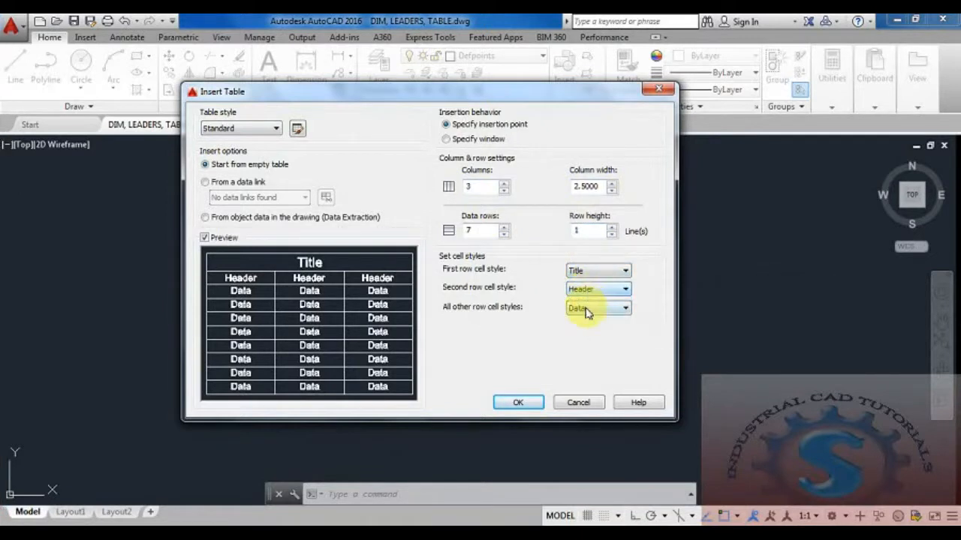
left_click(586, 310)
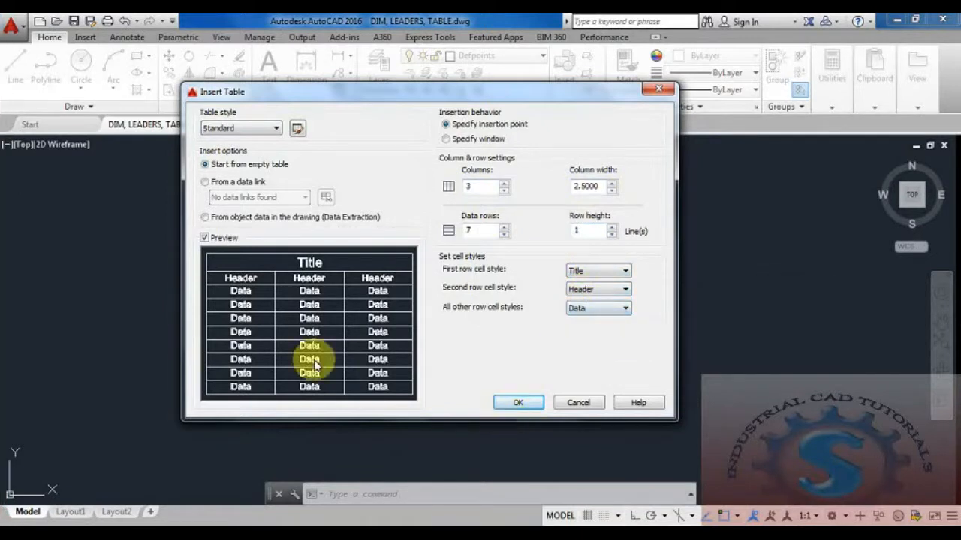
left_click(205, 239)
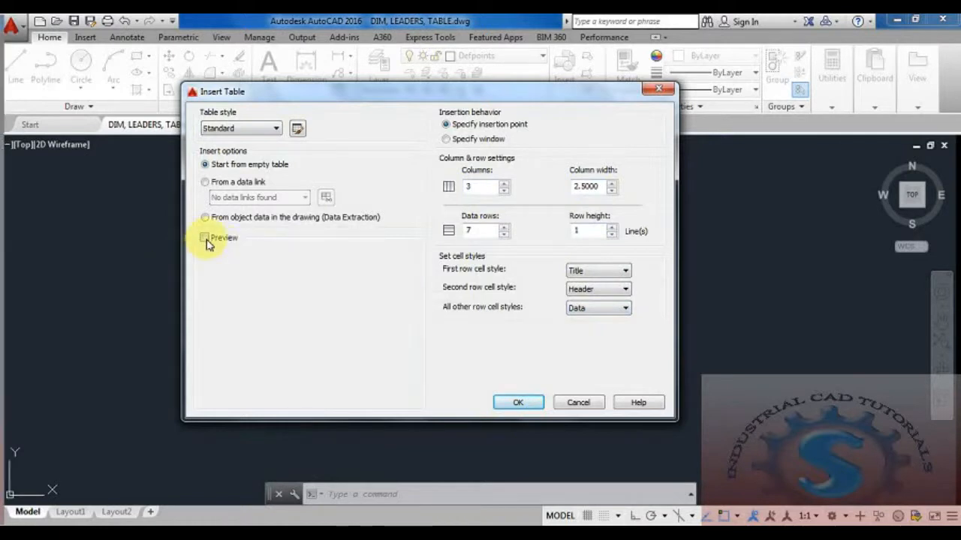
left_click(205, 239)
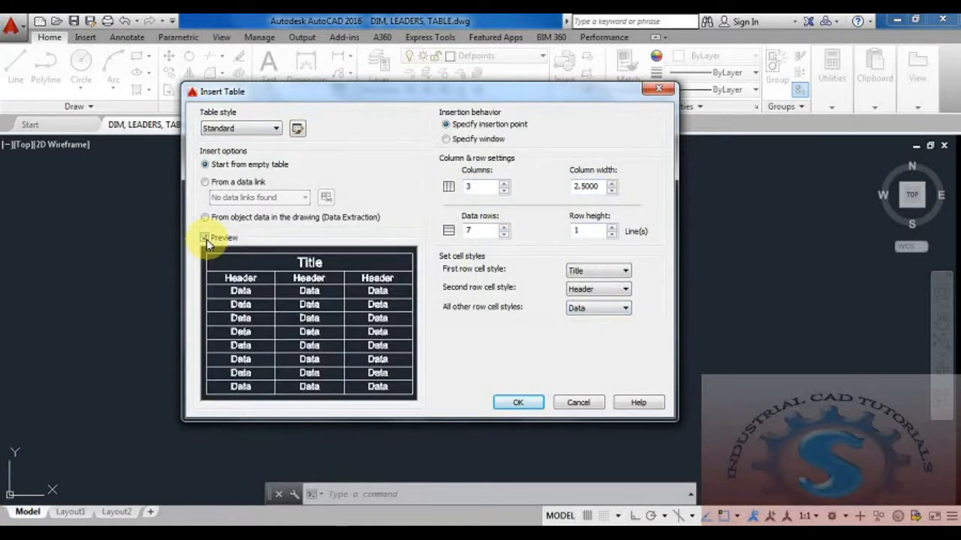
Insert an empty Standard table with 3 columns 2.5 wide and 7 data rows in the cleared drawing, leaving its title blank
left_click(518, 404)
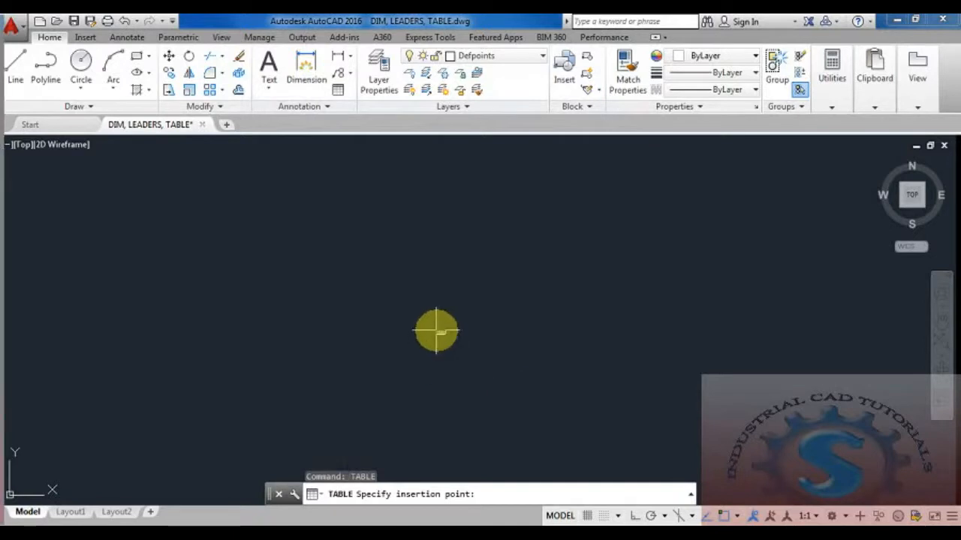
left_click(391, 301)
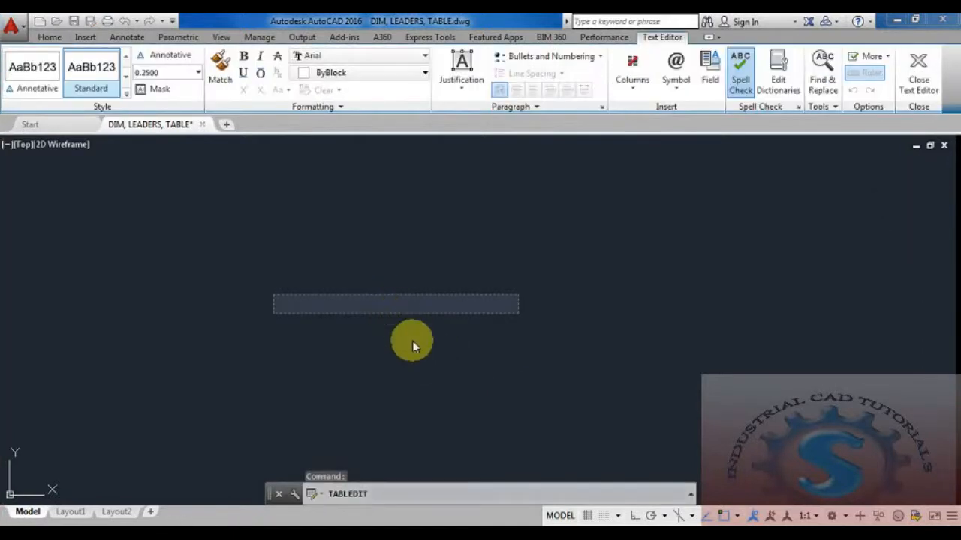
left_click(412, 347)
Enter BILL OF MATERIALS in the table's title row
scroll(396, 310, "up", 5)
scroll(397, 309, "up", 5)
middle_click_drag(401, 323, 416, 456)
scroll(431, 309, "up", 3)
middle_click_drag(445, 363, 498, 461)
scroll(494, 381, "down", 4)
middle_click_drag(493, 394, 435, 348)
scroll(433, 338, "up", 2)
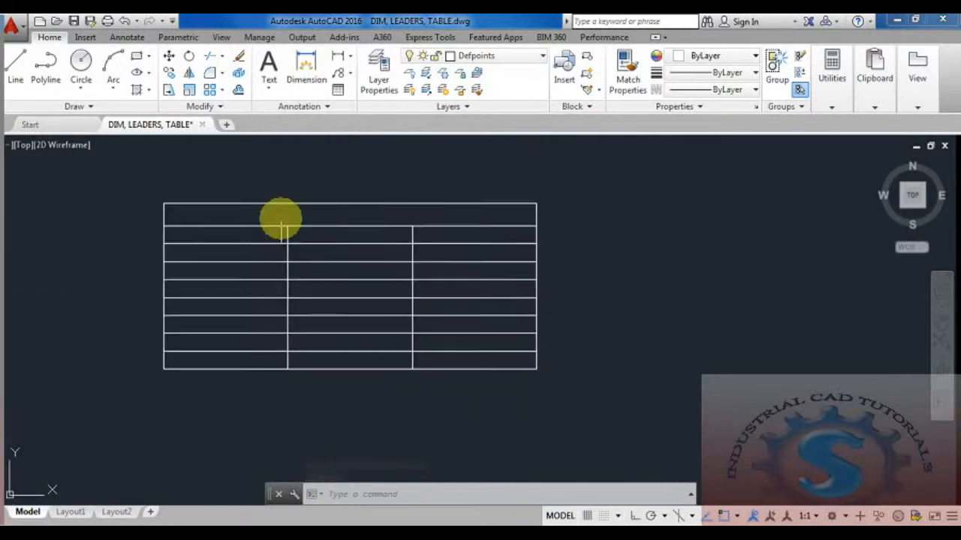
double_click(292, 214)
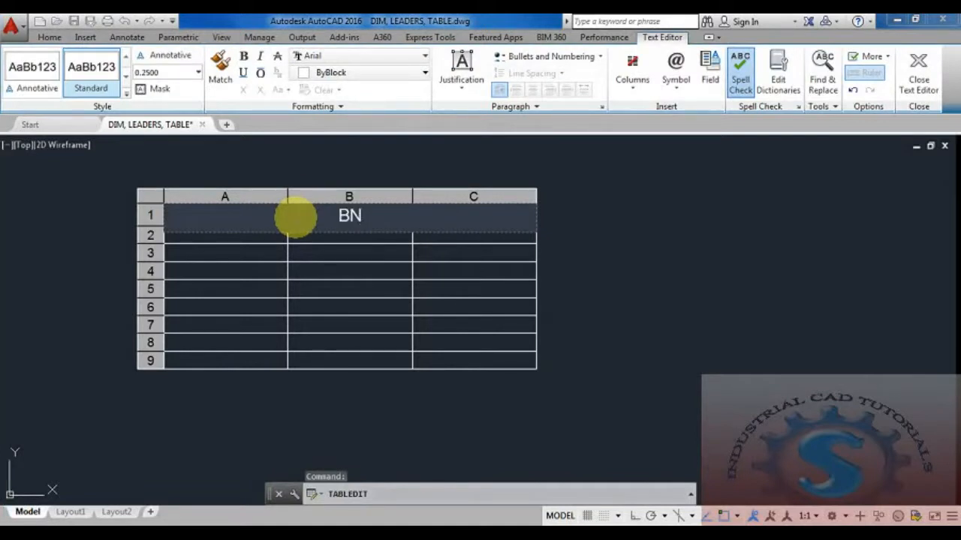
type("BILL OF MATERIALS")
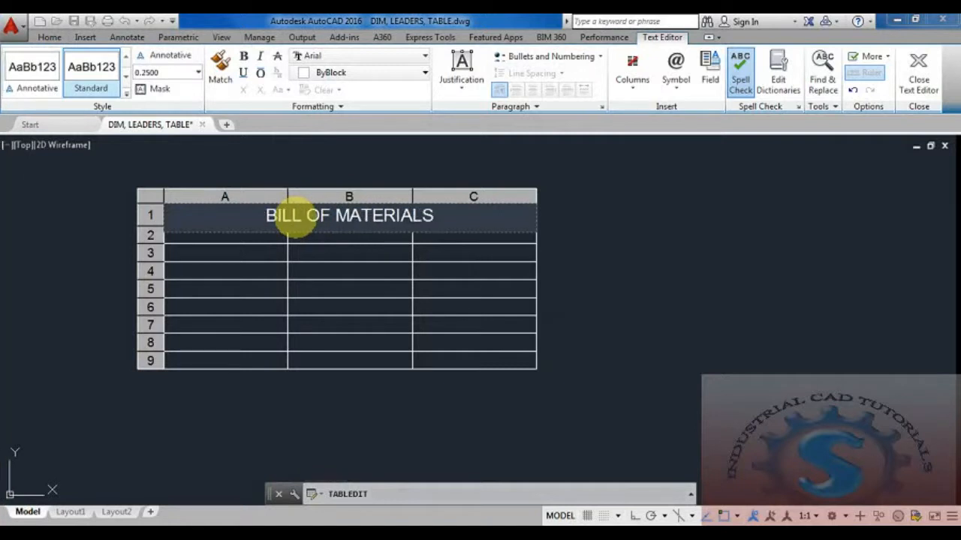
Keep the title's text height at 0.25, apply a red background mask with border offset factor 1.5, finish editing and reopen the title cell
left_click(198, 73)
left_click(169, 87)
left_click(150, 89)
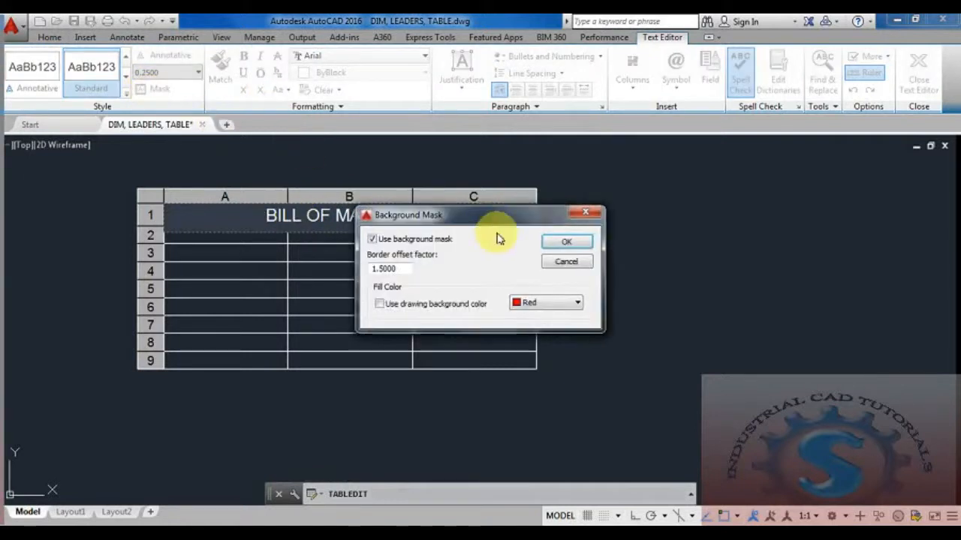
left_click(567, 241)
left_click(588, 252)
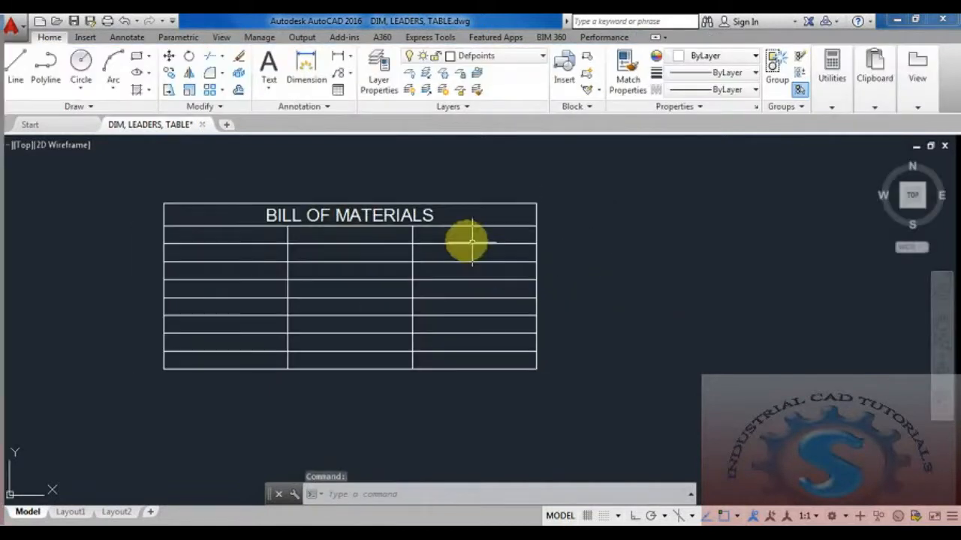
double_click(429, 219)
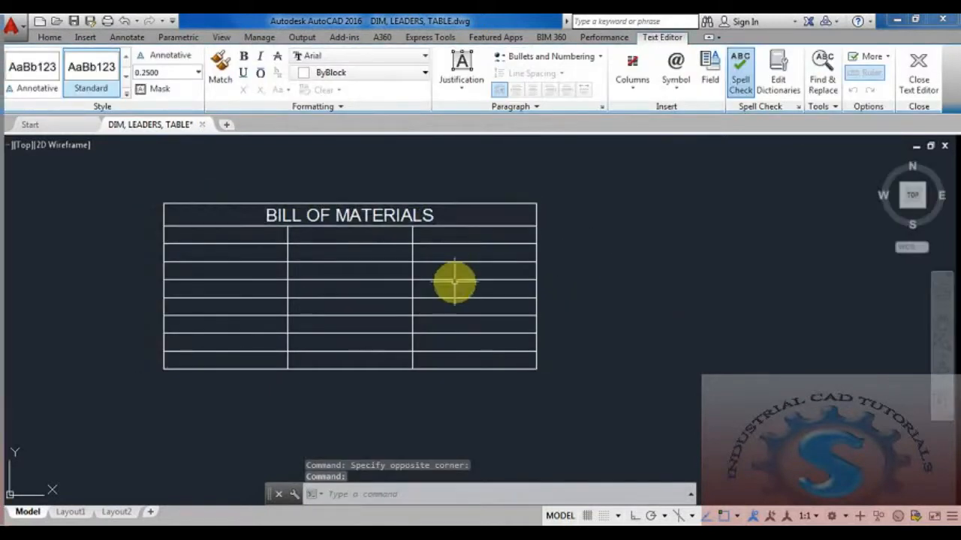
Review the background mask settings of the title text, then close the editor and deselect the title cell
double_click(428, 218)
left_click_drag(438, 219, 259, 212)
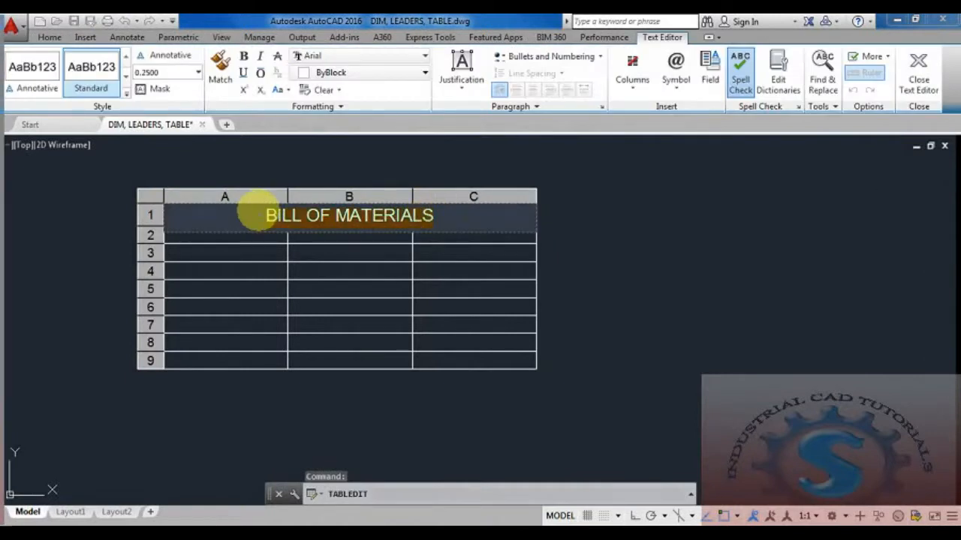
left_click(158, 91)
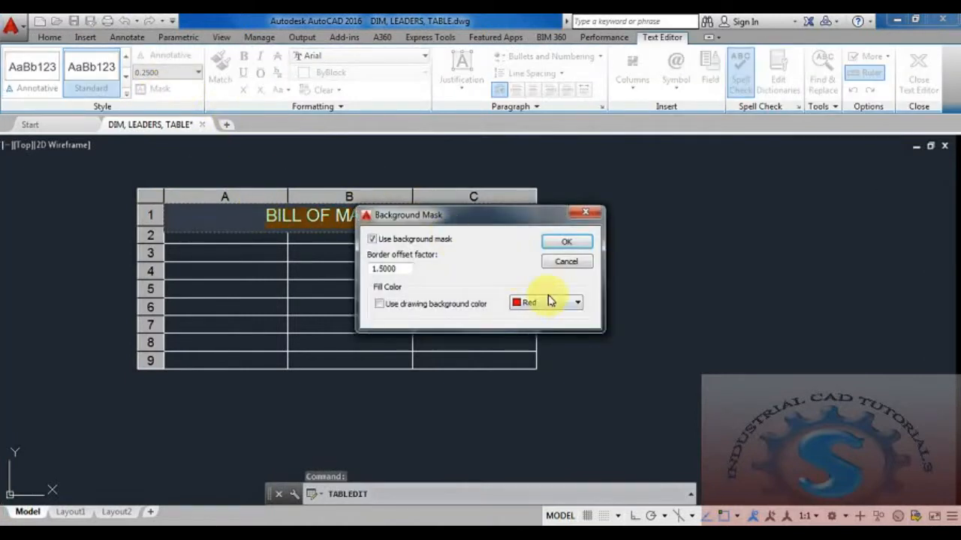
left_click(566, 245)
left_click(551, 254)
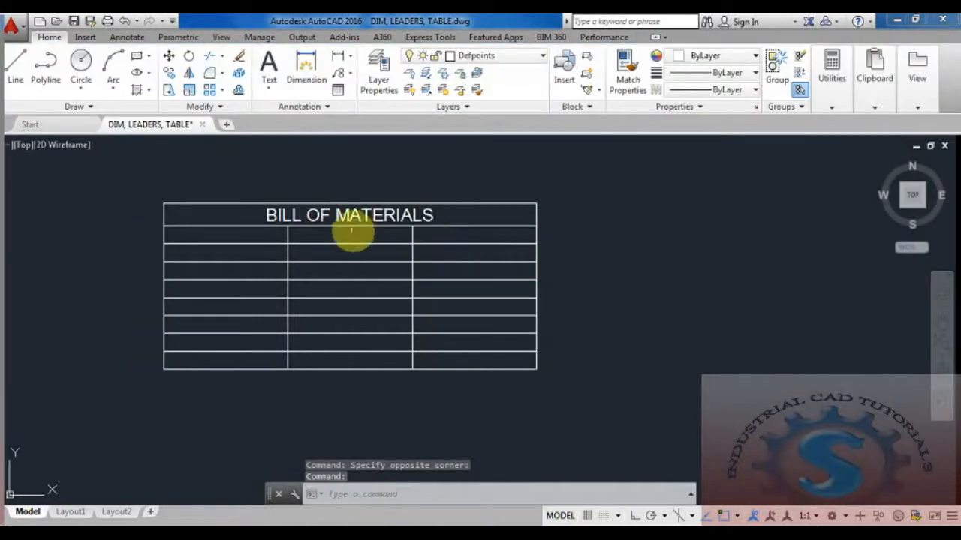
left_click(345, 216)
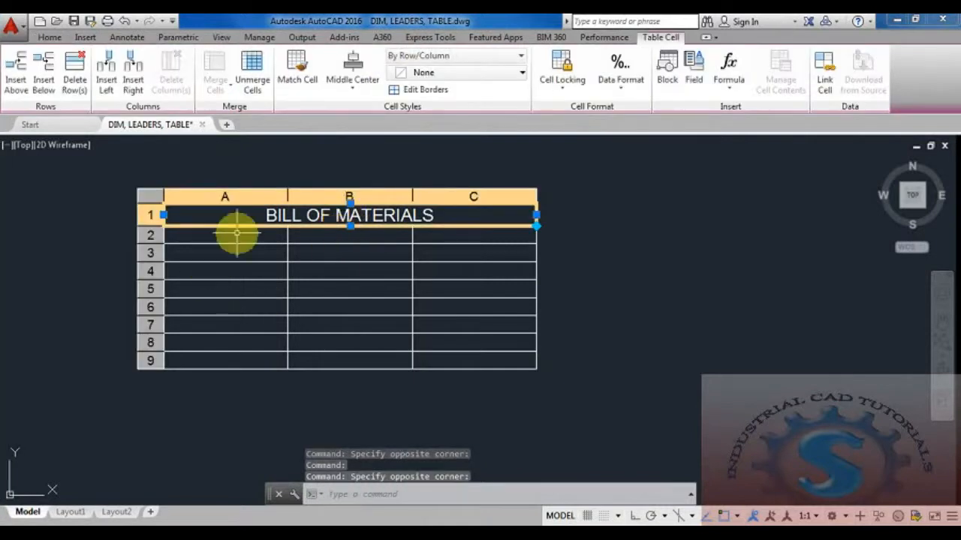
key("Escape")
key("Escape")
Enter the column headers S.NO, MATERIAL and SPECIFICATION in the table's second row
double_click(234, 235)
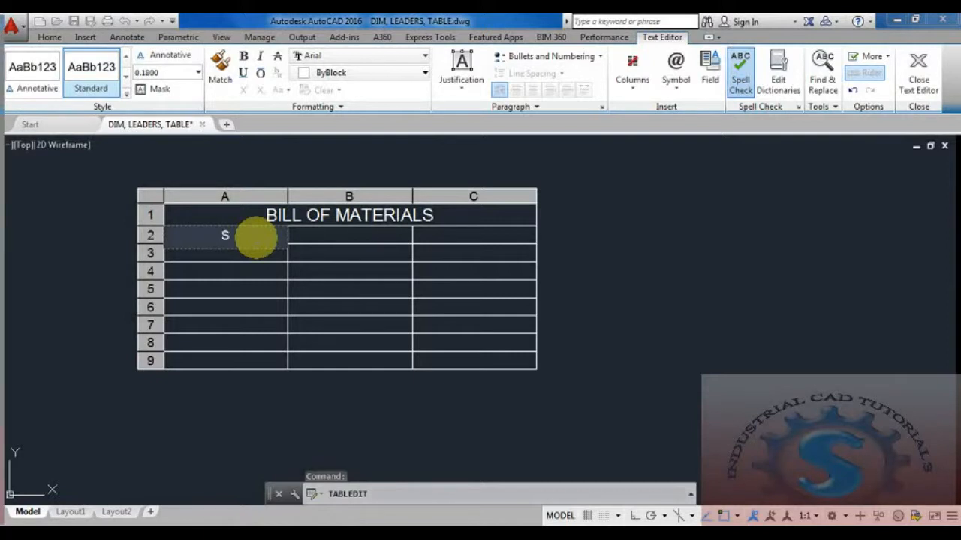
left_click(355, 235)
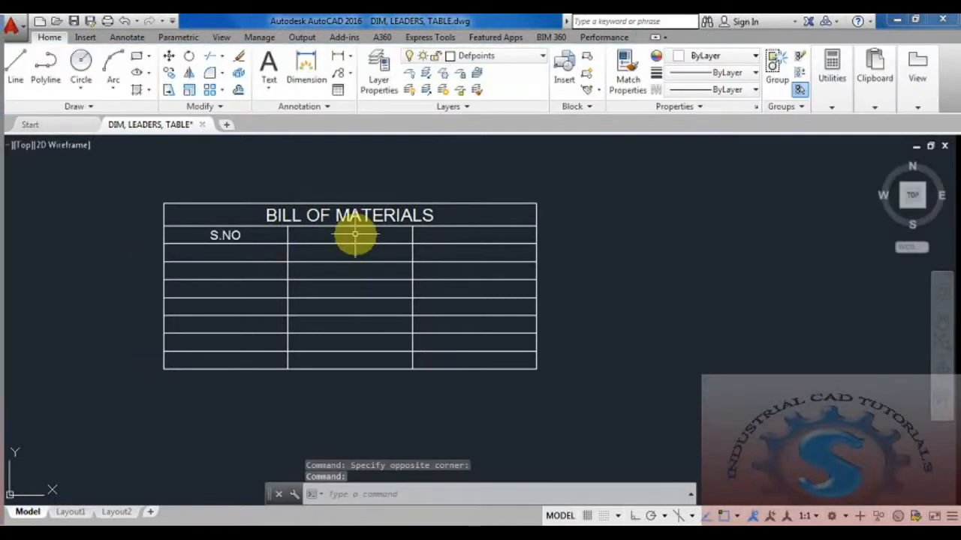
double_click(355, 235)
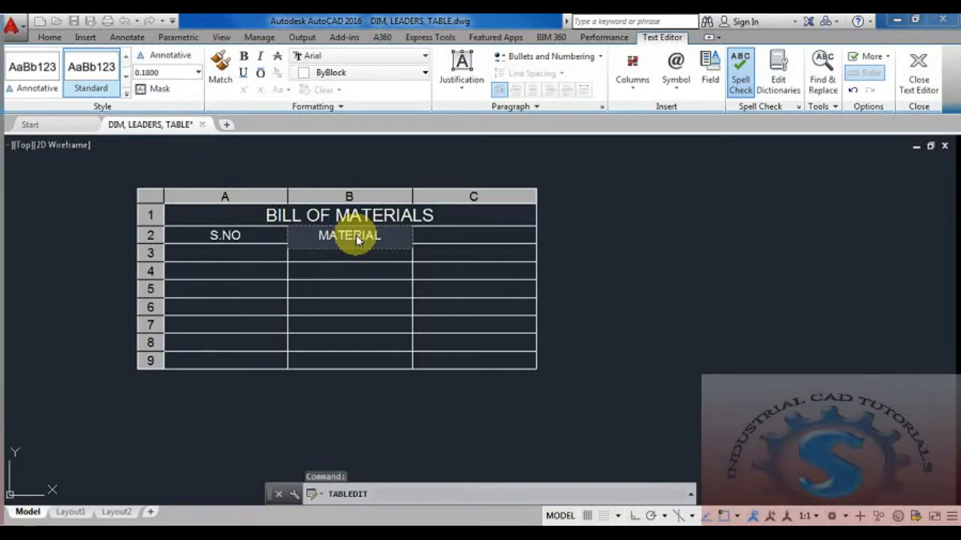
left_click(443, 235)
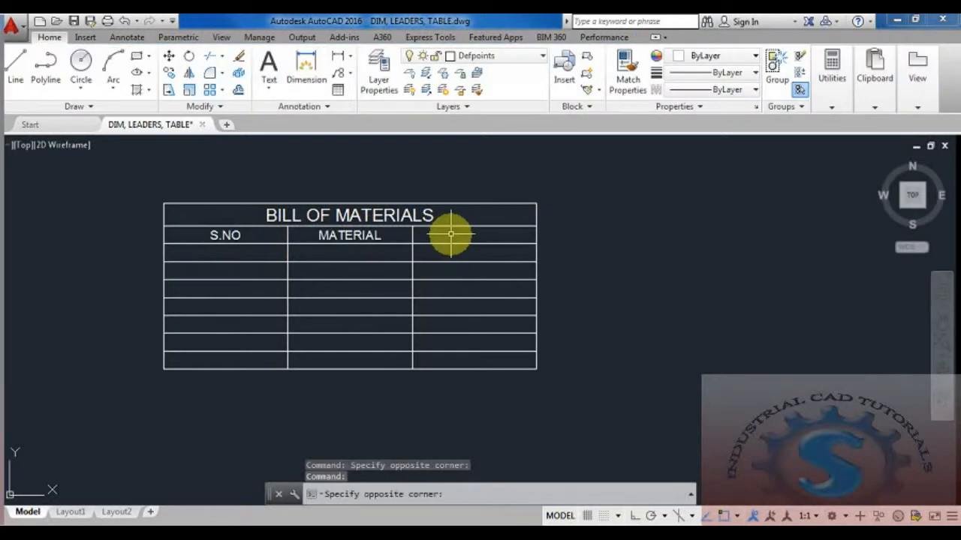
double_click(450, 234)
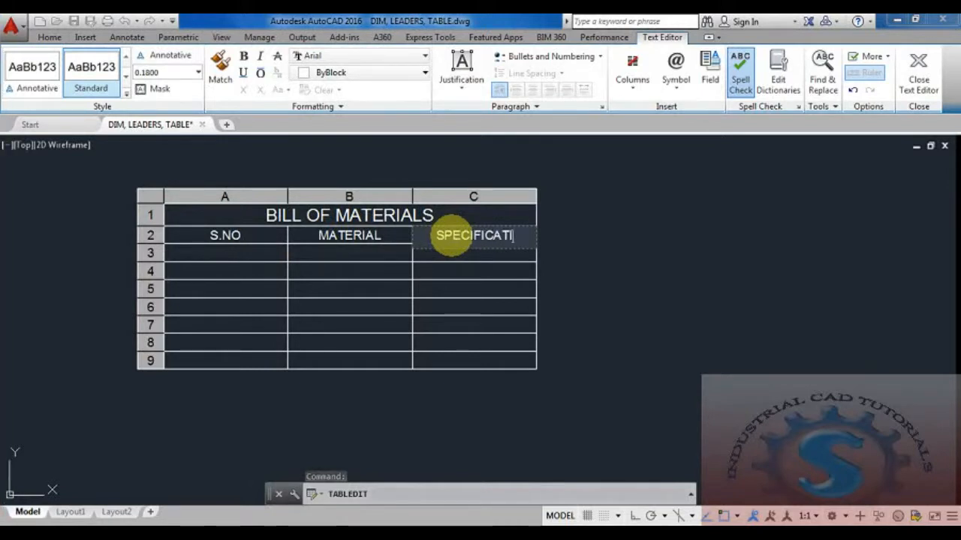
left_click(589, 267)
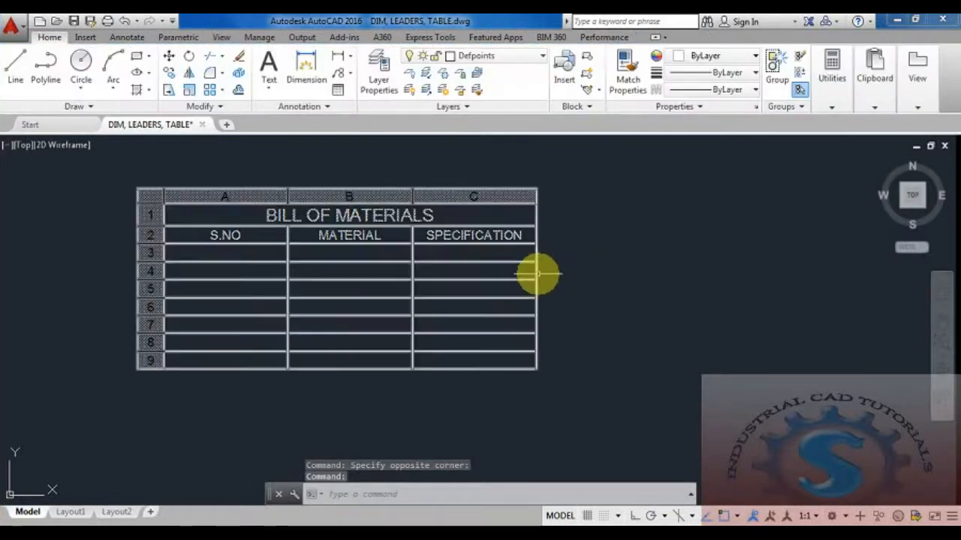
Examine the general, table and geometry properties of the bill of materials table, then close them and deselect it
double_click(533, 264)
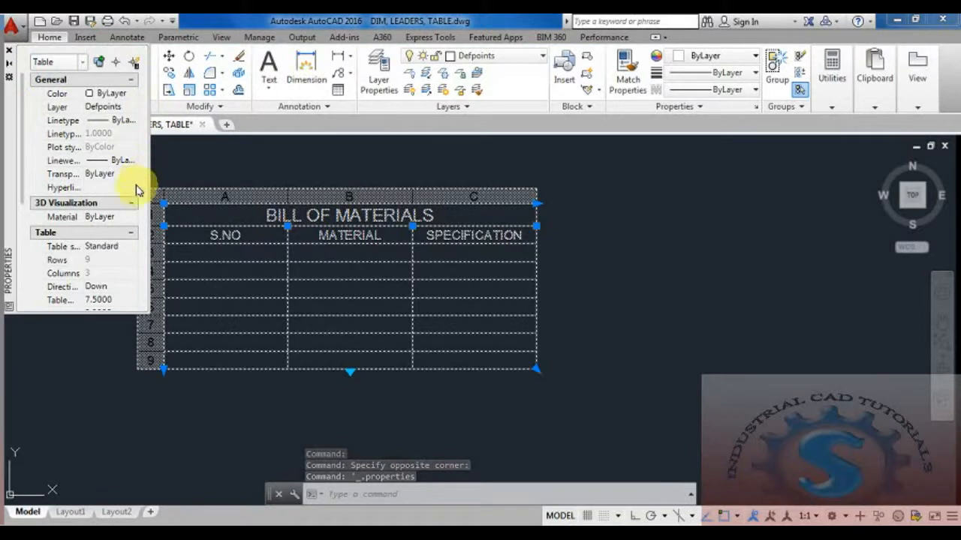
scroll(23, 186, "down", 5)
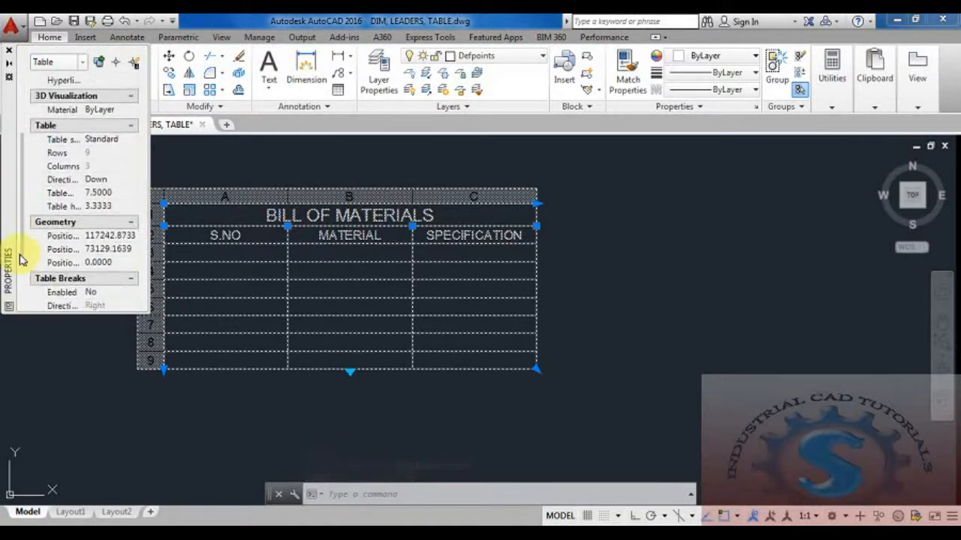
left_click(9, 51)
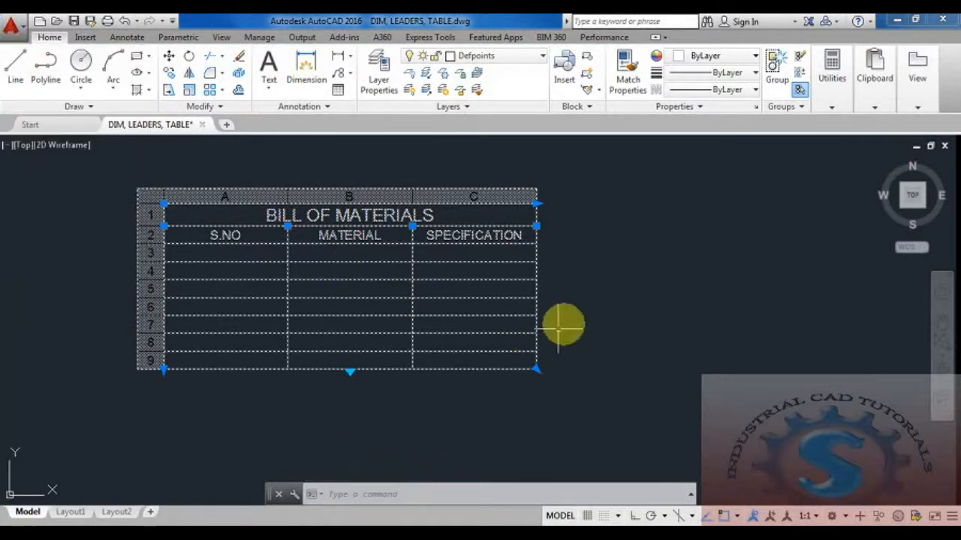
middle_click_drag(572, 332, 568, 345)
key("Escape")
key("Escape")
Set up a new Standard table with 3 columns and 1-line row height, using Specify window as the insertion behavior
type("TABLE")
key("Return")
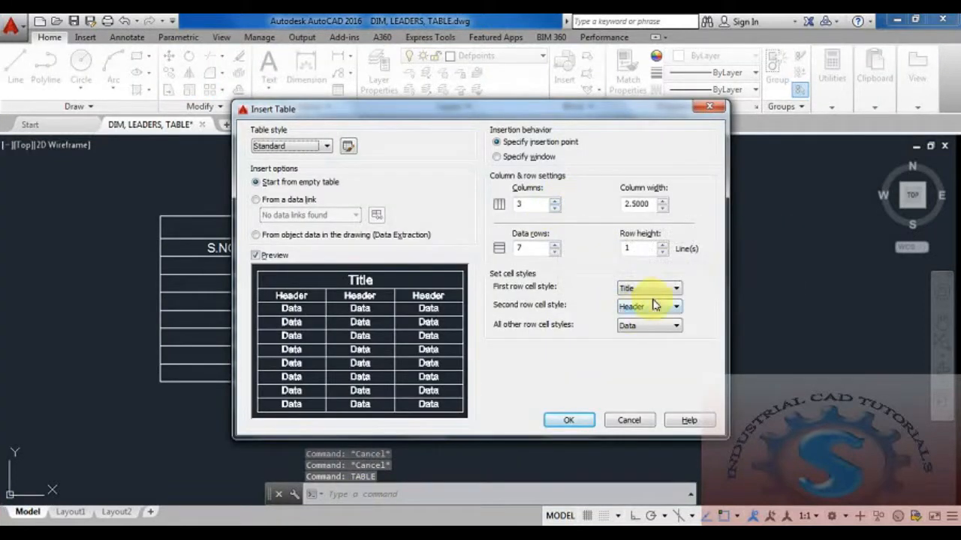
left_click(498, 157)
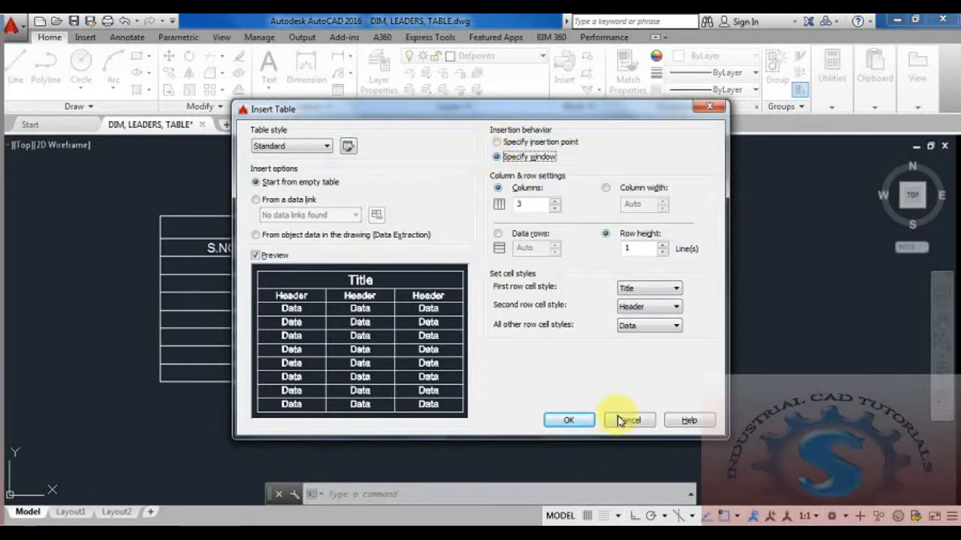
left_click(566, 423)
Place the empty table beside the bill of materials by two window corners, sized for six rows, leaving its title blank
middle_click_drag(590, 285, 290, 262)
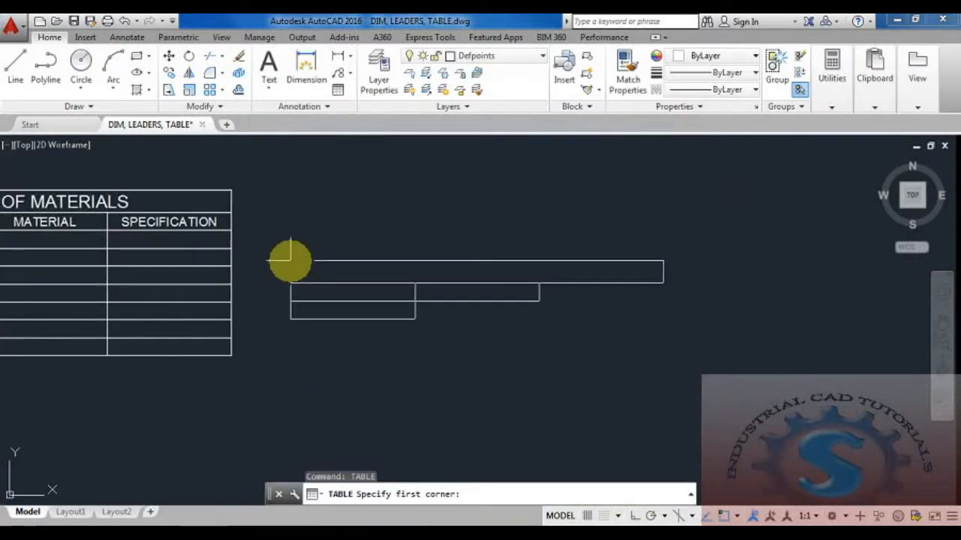
left_click(301, 253)
scroll(457, 261, "up", 2)
scroll(413, 334, "down", 2)
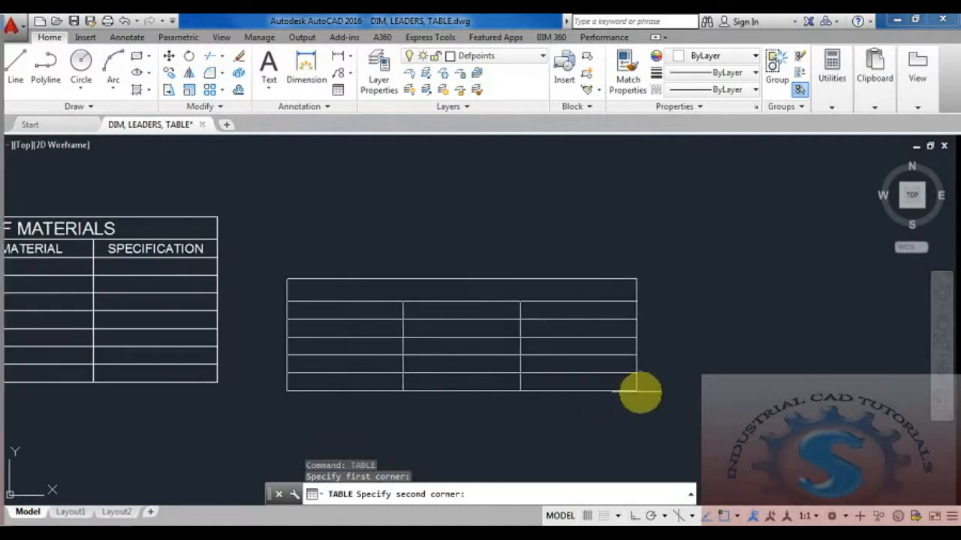
mouse_move(655, 455)
middle_mouse_down()
mouse_move(639, 365)
mouse_move(645, 348)
middle_mouse_up()
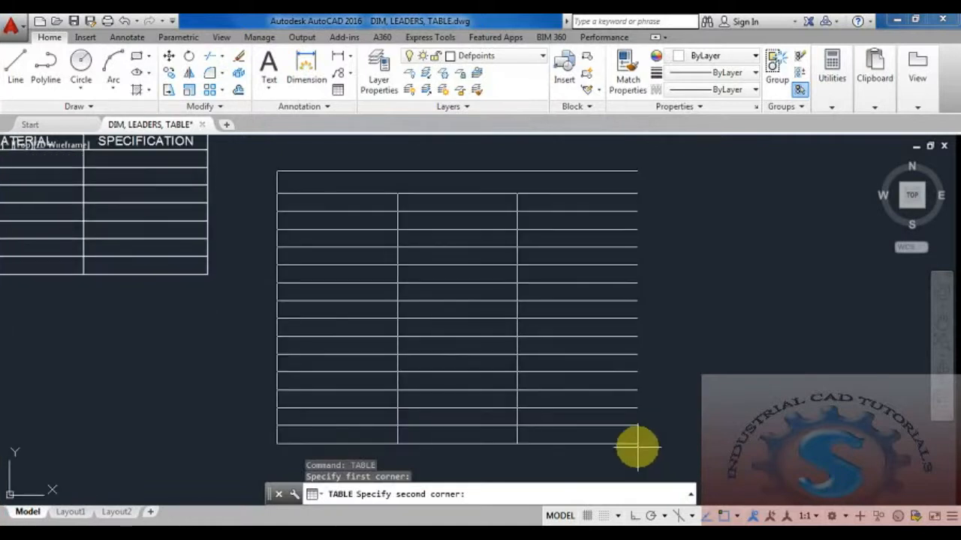
mouse_move(642, 300)
middle_mouse_down()
mouse_move(585, 397)
mouse_move(579, 450)
mouse_move(574, 284)
mouse_move(615, 476)
middle_mouse_up()
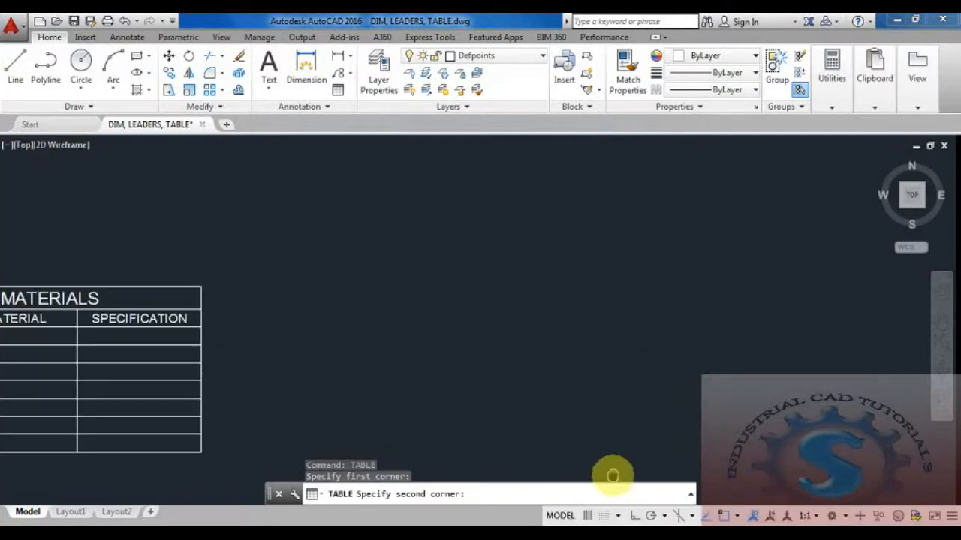
middle_click_drag(590, 444, 584, 403)
left_click(585, 390)
scroll(552, 383, "down", 2)
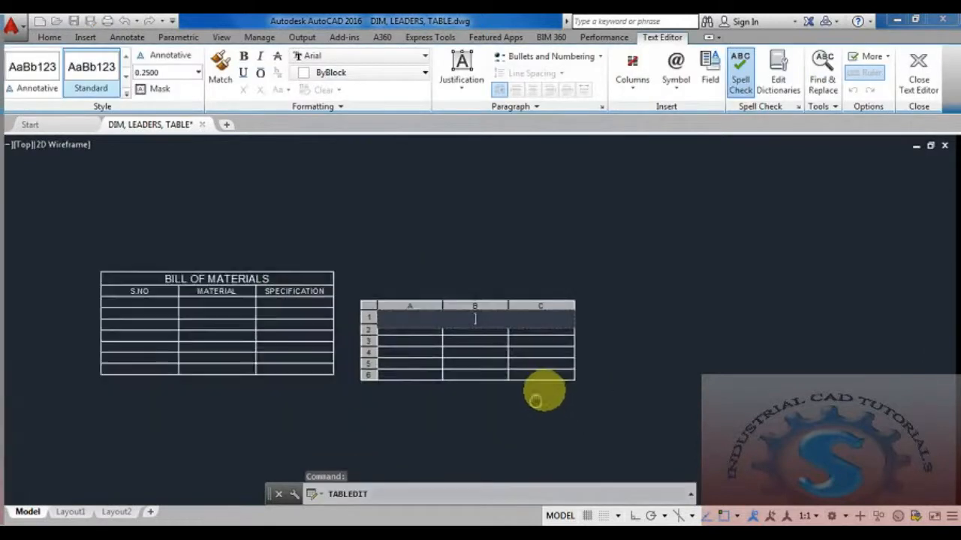
scroll(533, 420, "up", 2)
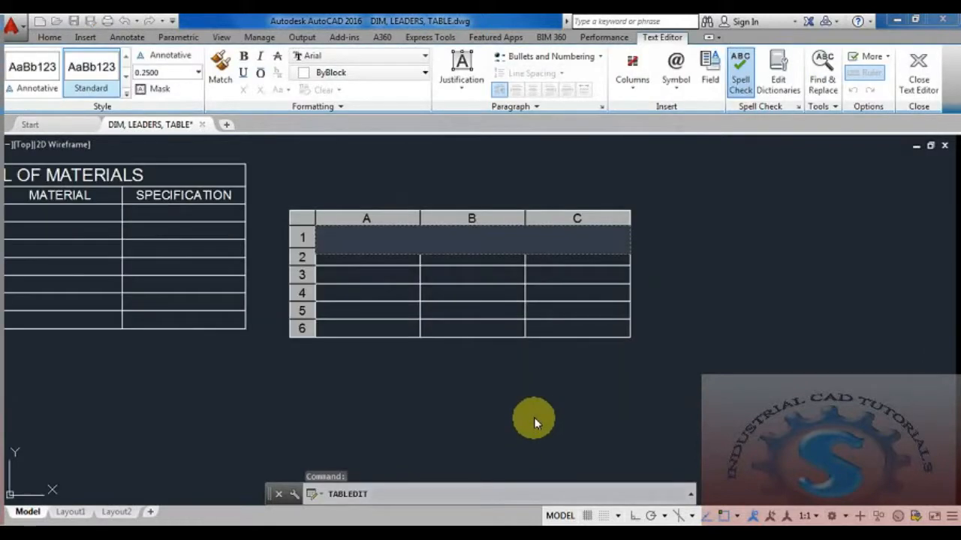
left_click(488, 407)
scroll(397, 398, "down", 3)
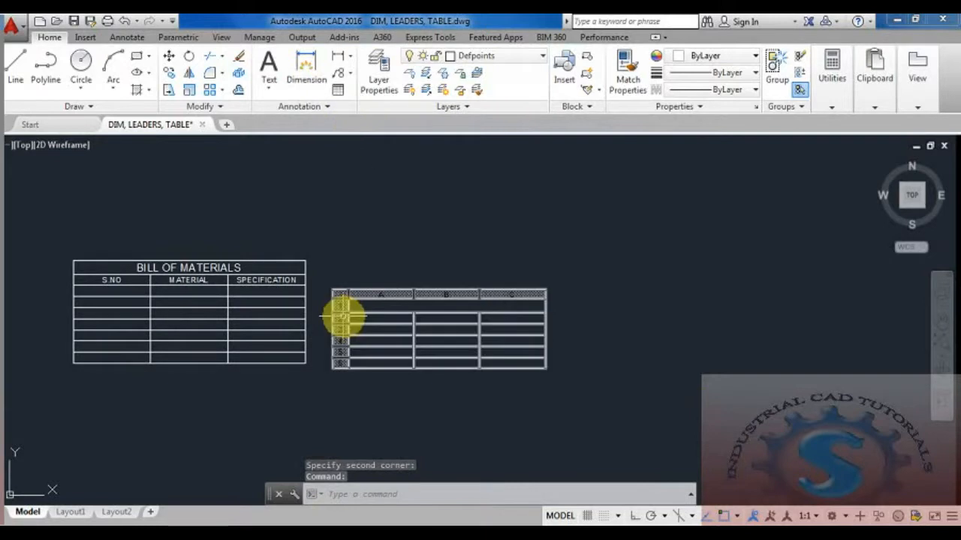
Start another table insertion, compare the window and insertion point behaviors, and choose Specify insertion point
type("TABLE")
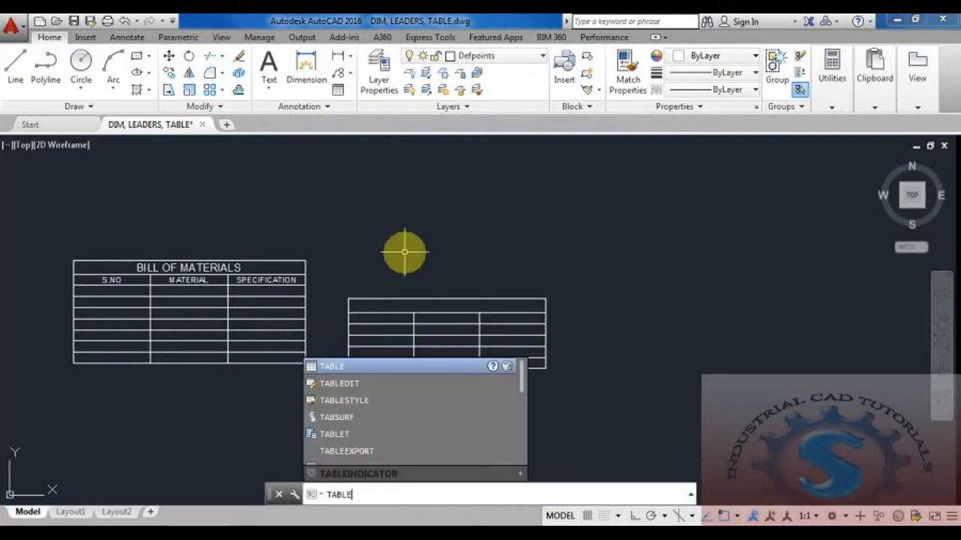
key("Return")
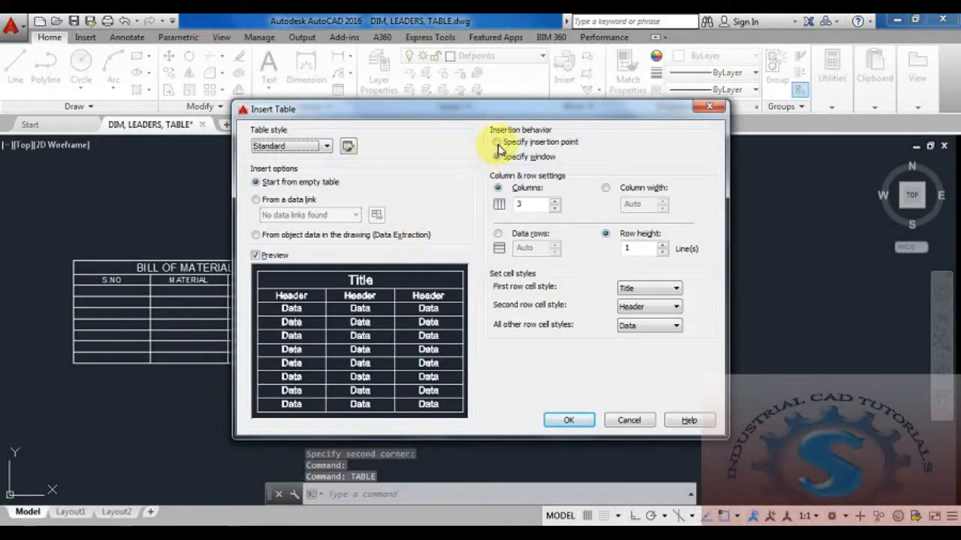
left_click(497, 143)
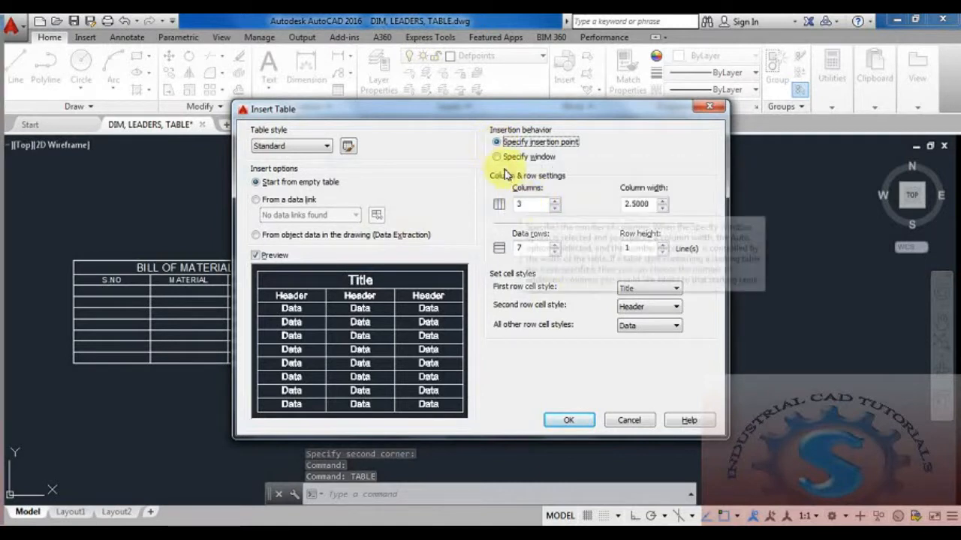
left_click(498, 157)
left_click(496, 142)
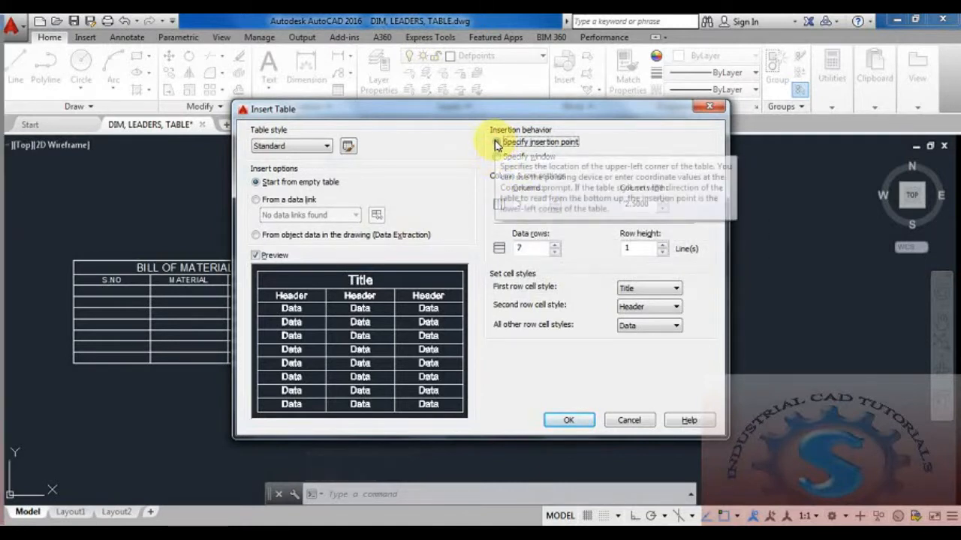
Check the style list filter in the table style manager and open the Standard table style for modification
left_click(347, 146)
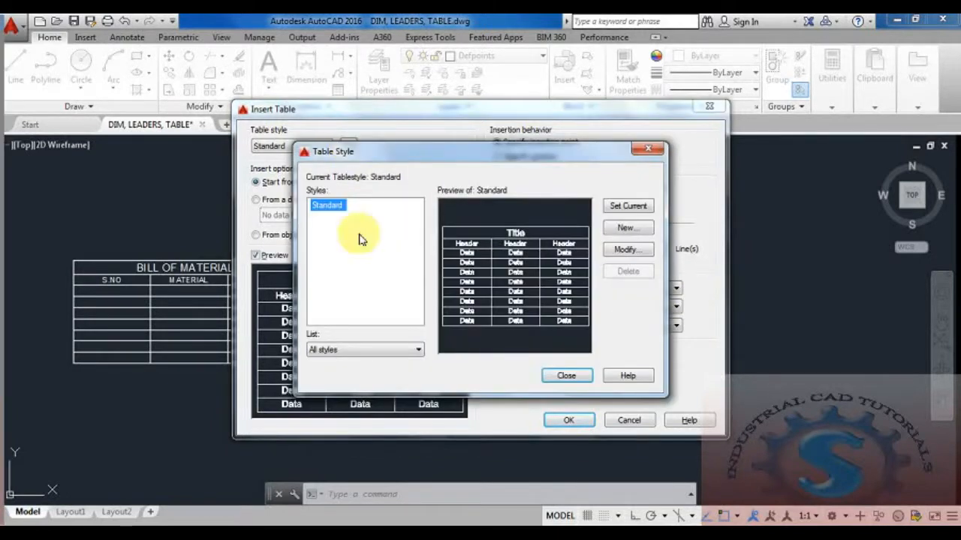
left_click(358, 349)
left_click(358, 348)
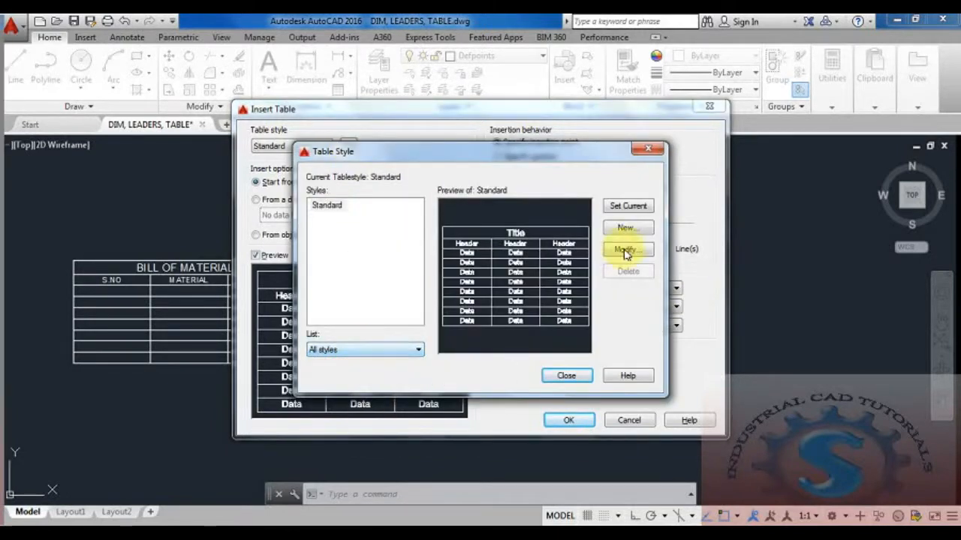
left_click(626, 250)
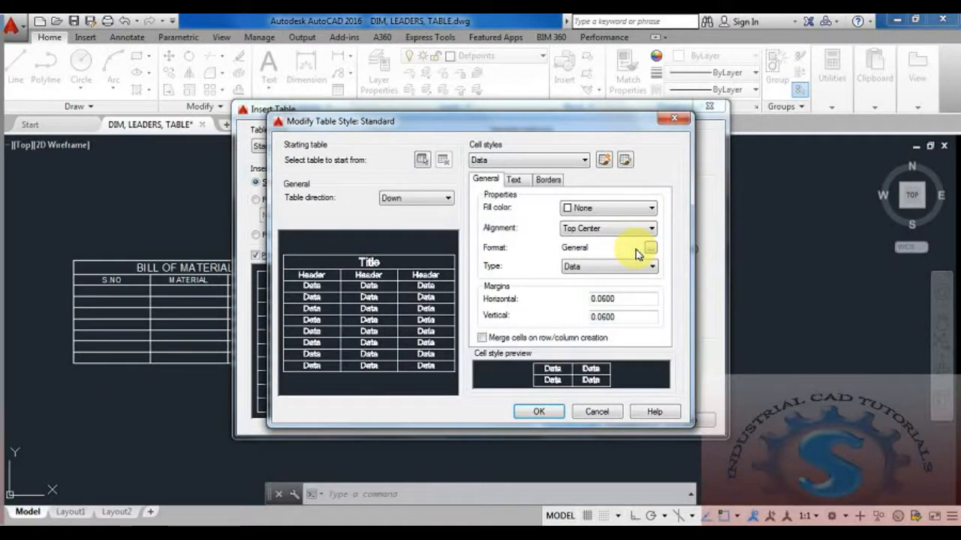
Examine the table direction and cell style choices of the Standard table style, keeping Down and Data
left_click(417, 200)
left_click(417, 199)
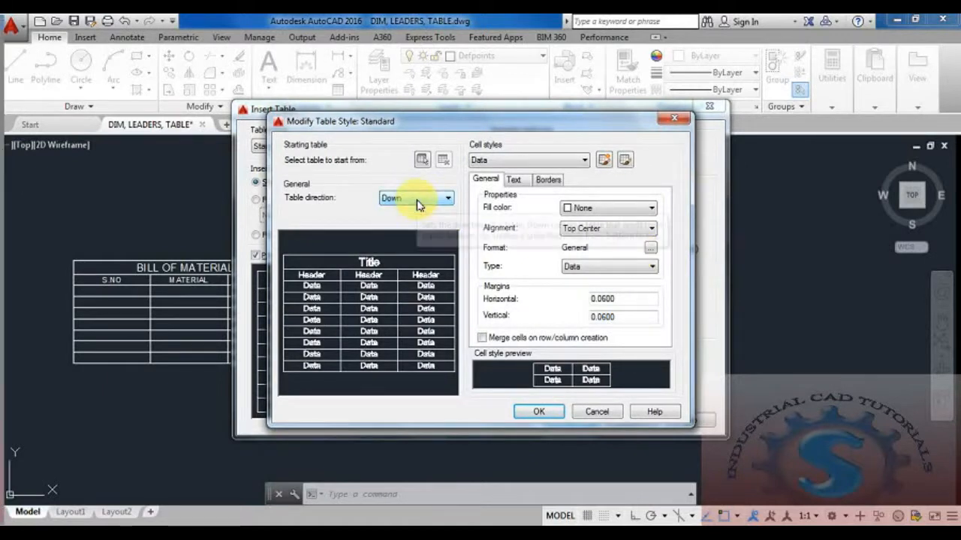
left_click(489, 162)
left_click(490, 162)
left_click(490, 162)
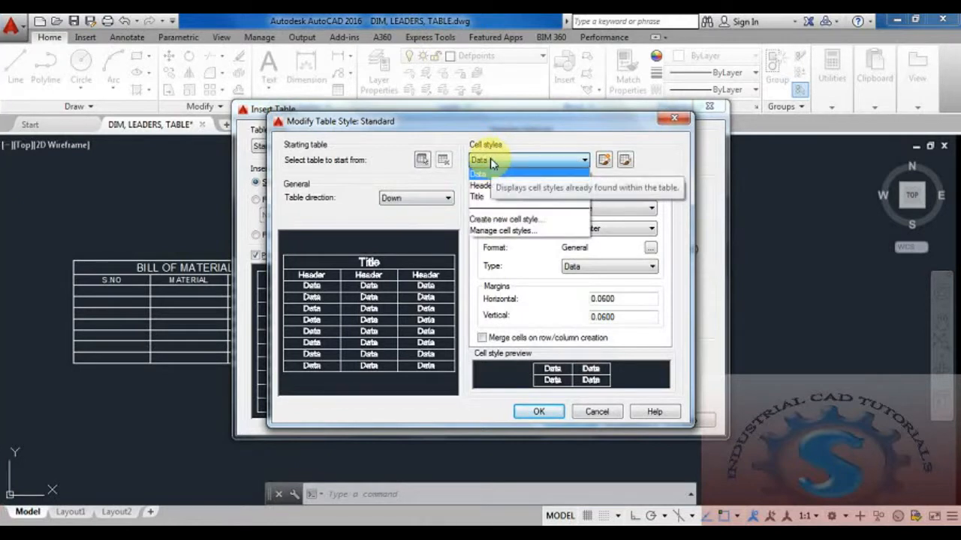
left_click(492, 164)
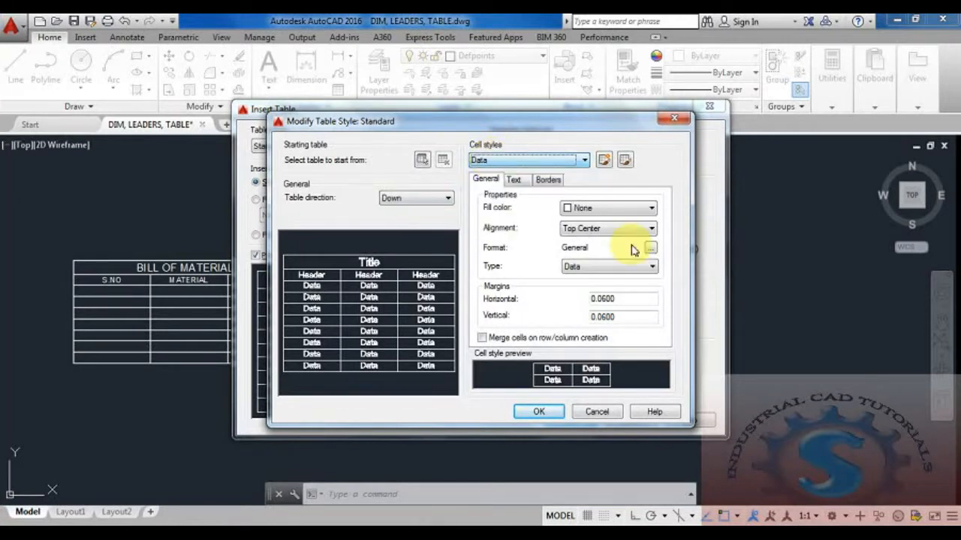
Examine the fill color, alignment and format options of the Data cell style without changing them
left_click(628, 210)
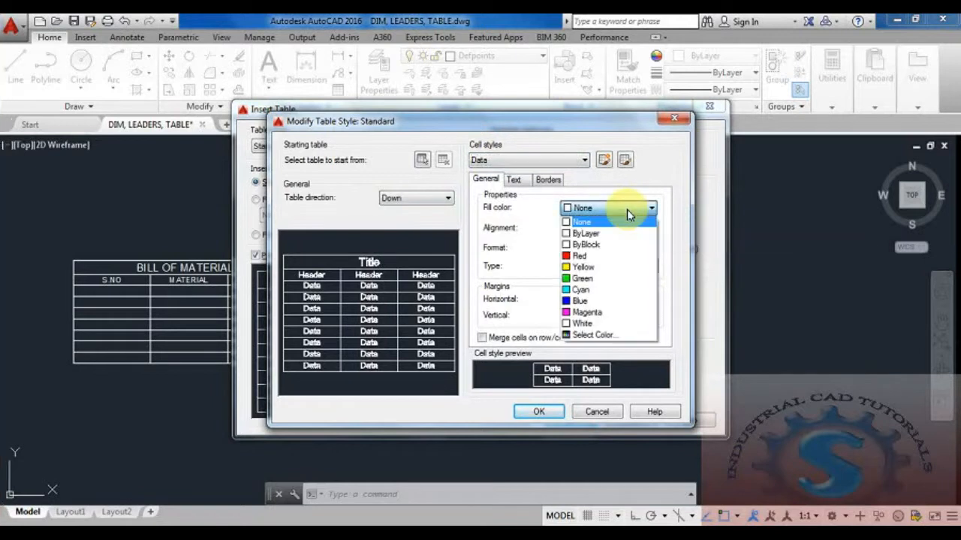
left_click(629, 212)
left_click(628, 210)
left_click(628, 211)
left_click(622, 230)
left_click(620, 235)
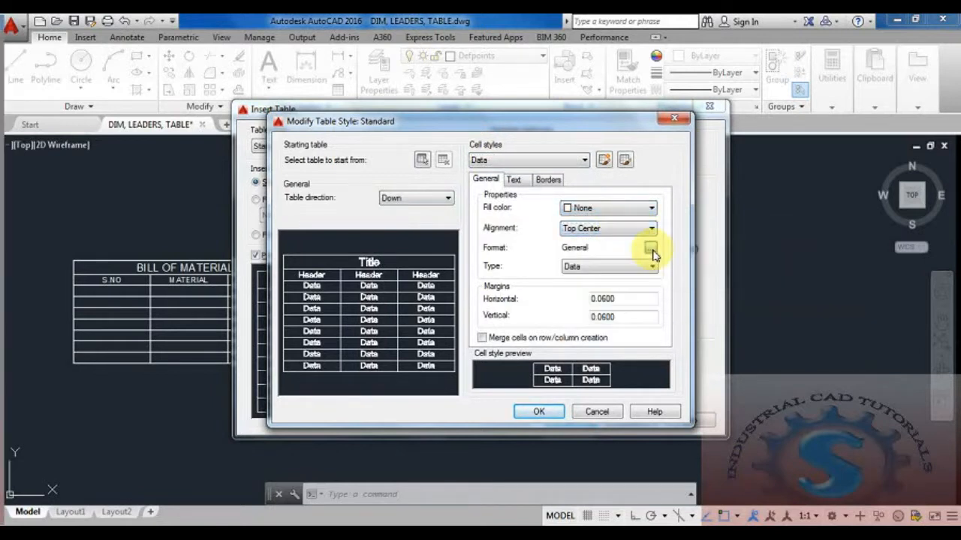
left_click(653, 251)
left_click(582, 147)
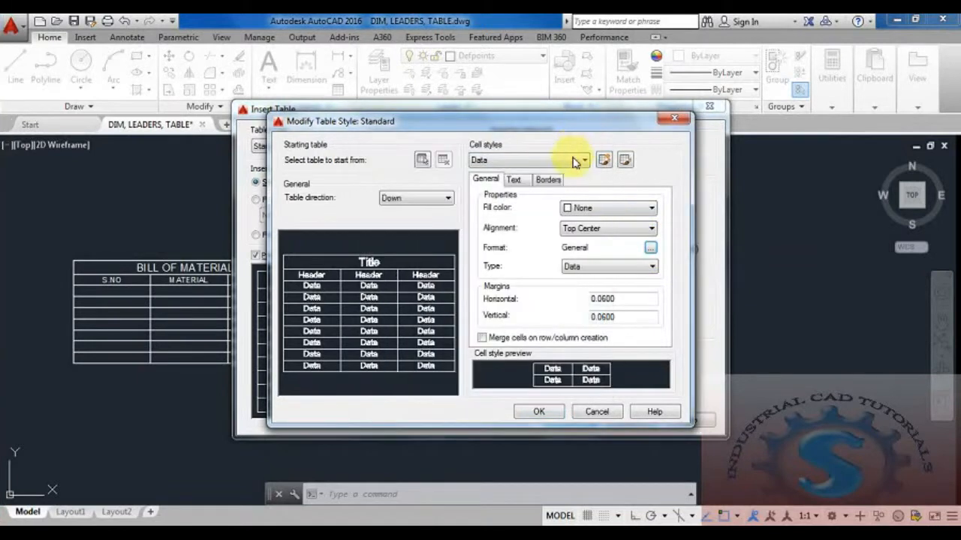
Examine the available data types for the cell format and the Type choices of the Data cell style, keeping General and Data
left_click(650, 249)
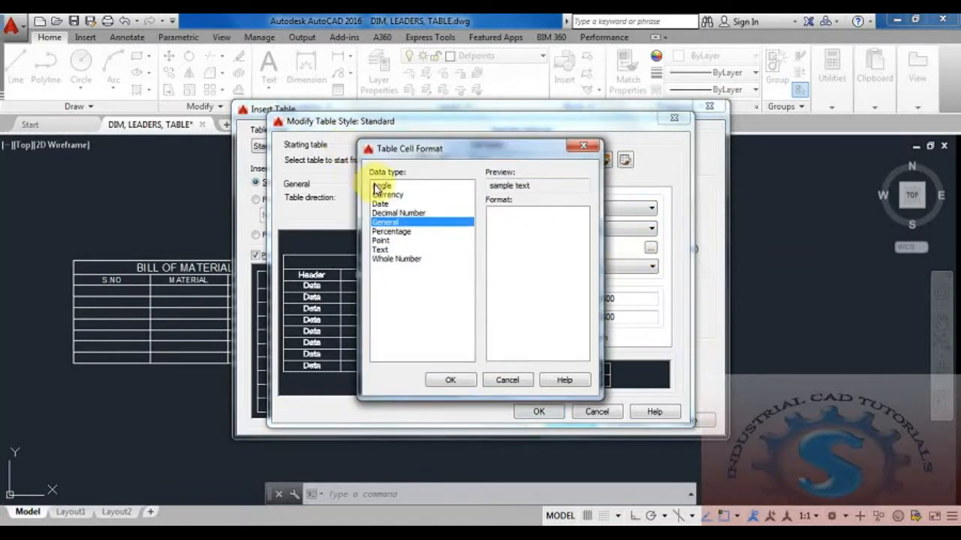
left_click(588, 150)
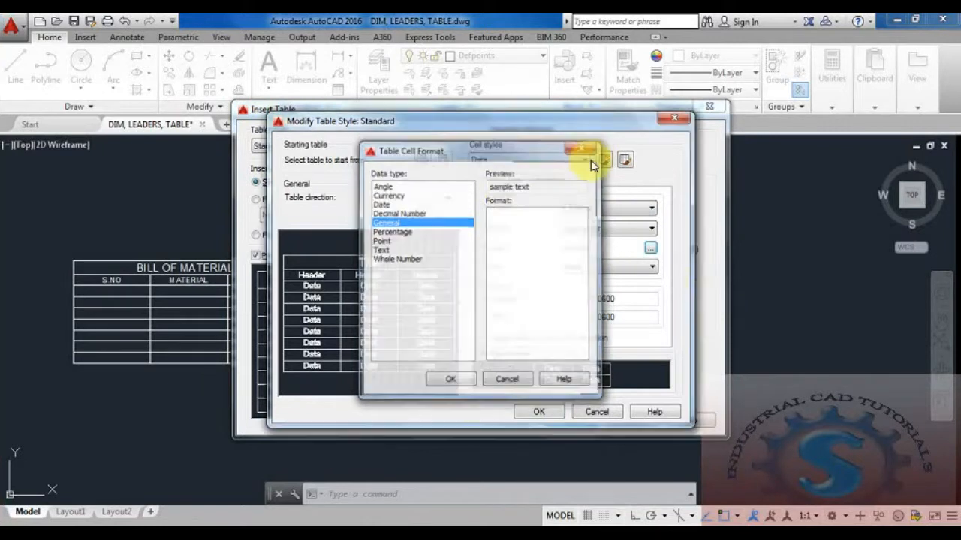
left_click(652, 267)
left_click(653, 278)
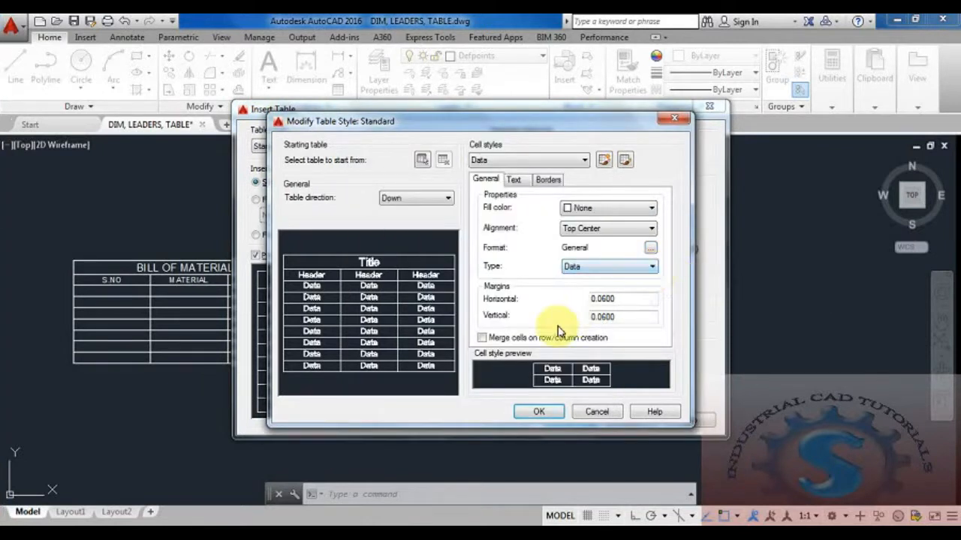
Toggle the Data cell style's option for merging cells on row/column creation on and off
left_click(485, 339)
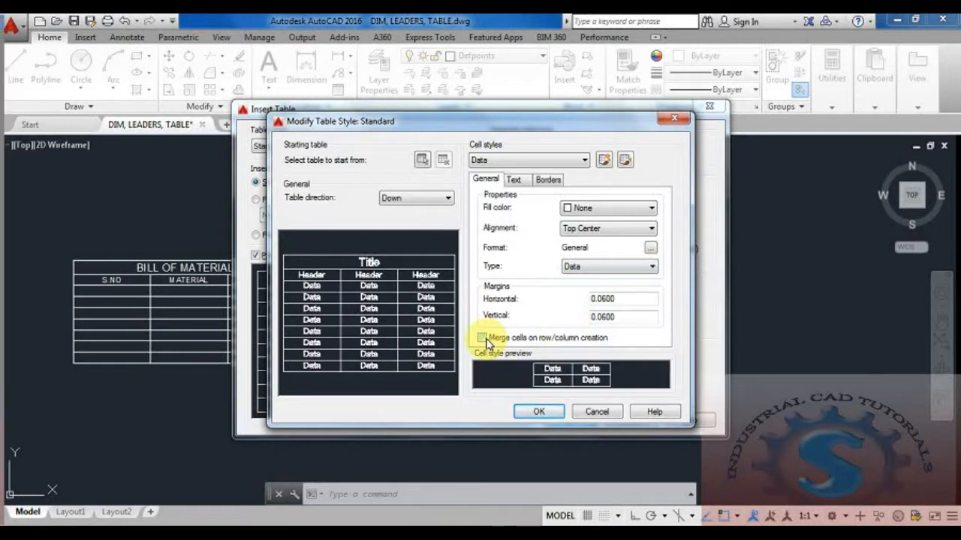
left_click(485, 339)
left_click(483, 339)
left_click(482, 338)
left_click(482, 339)
left_click(483, 339)
Accept the table style and place an empty table with 3 columns and 7 data rows above the smaller empty table
left_click(540, 413)
left_click(567, 376)
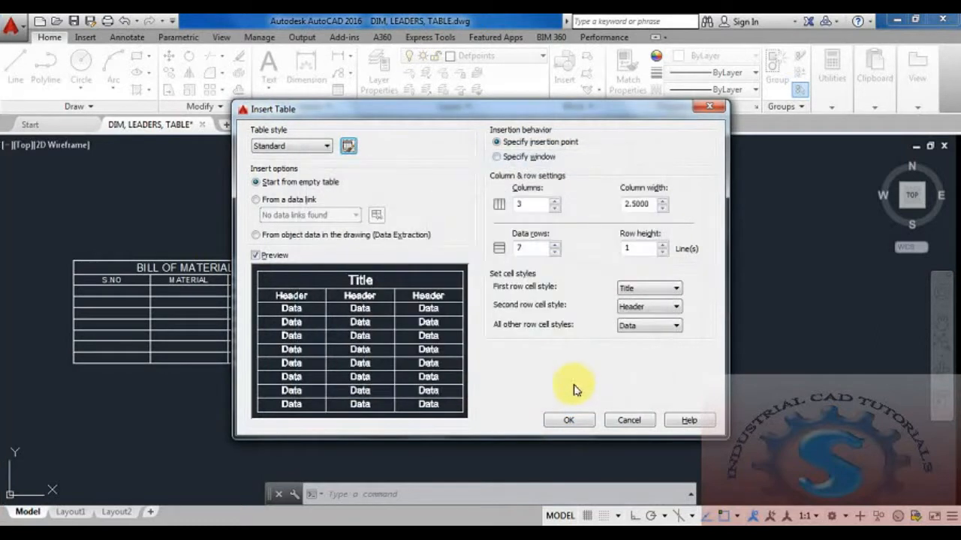
left_click(575, 420)
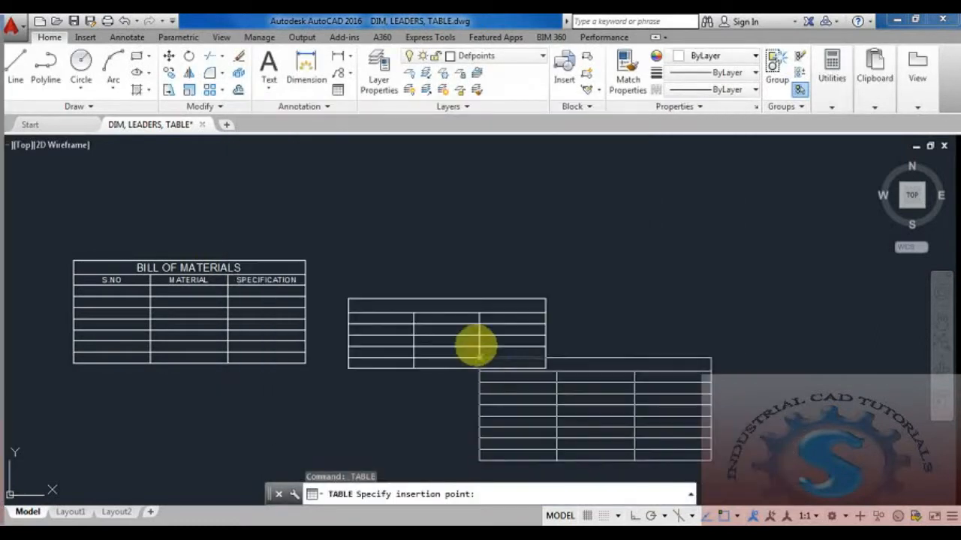
left_click(328, 161)
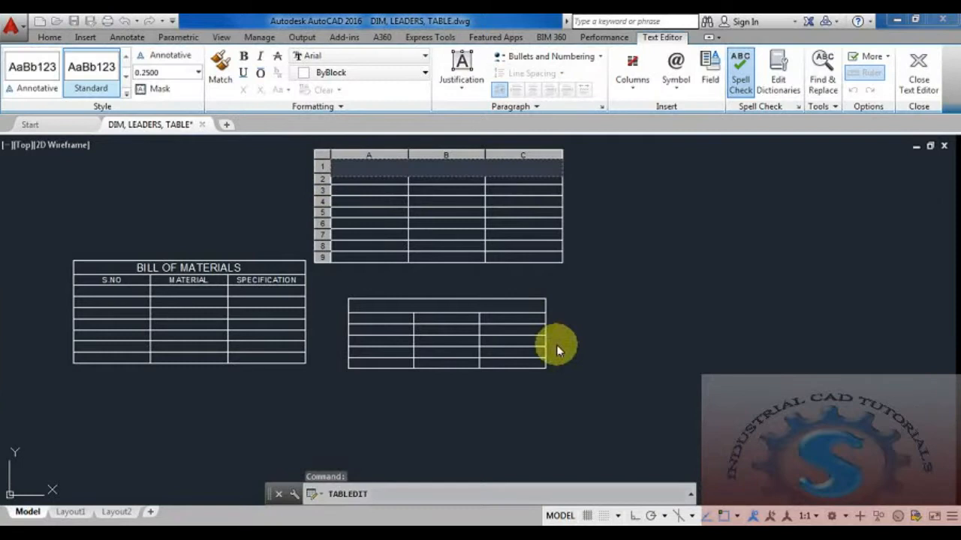
left_click(554, 360)
scroll(529, 404, "down", 2)
scroll(529, 404, "up", 3)
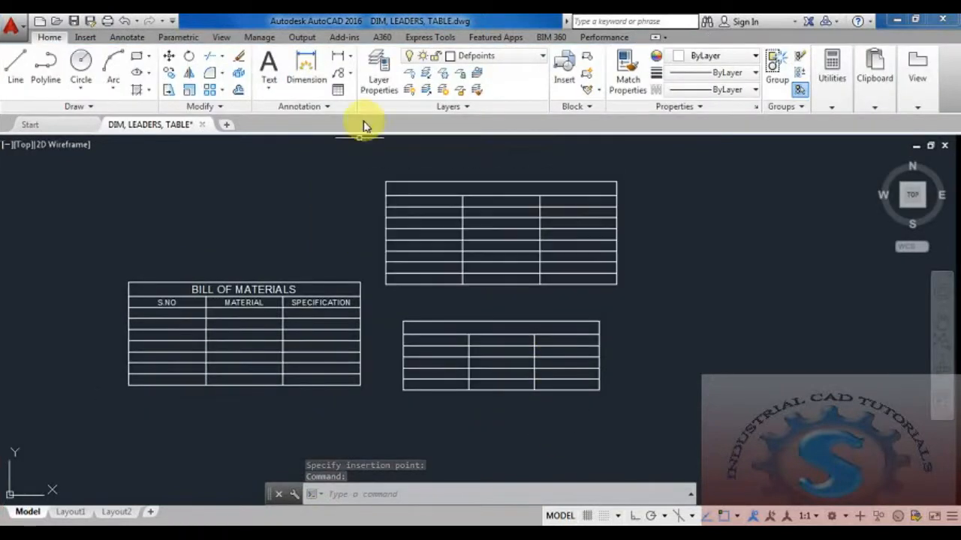
left_click(340, 91)
left_click(341, 90)
left_click(707, 108)
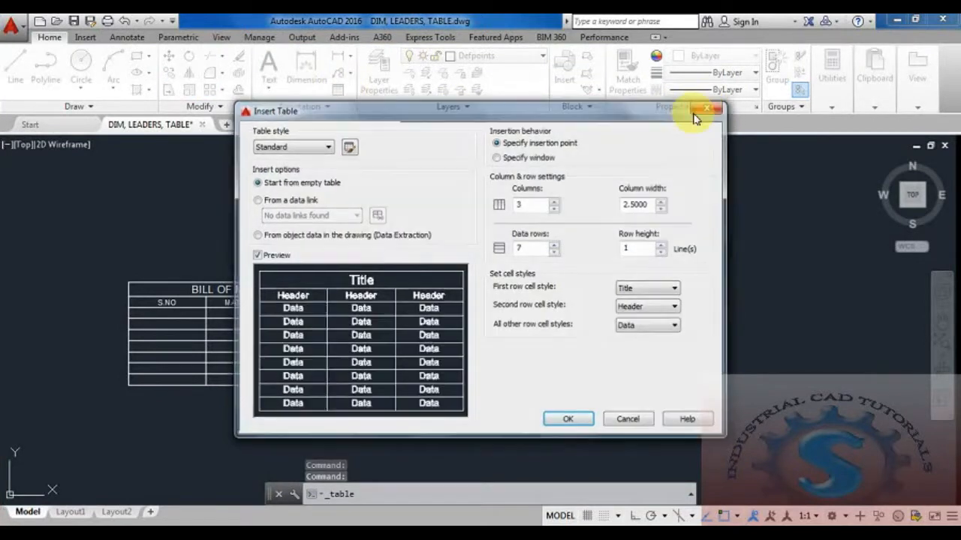
middle_click_drag(363, 259, 385, 268)
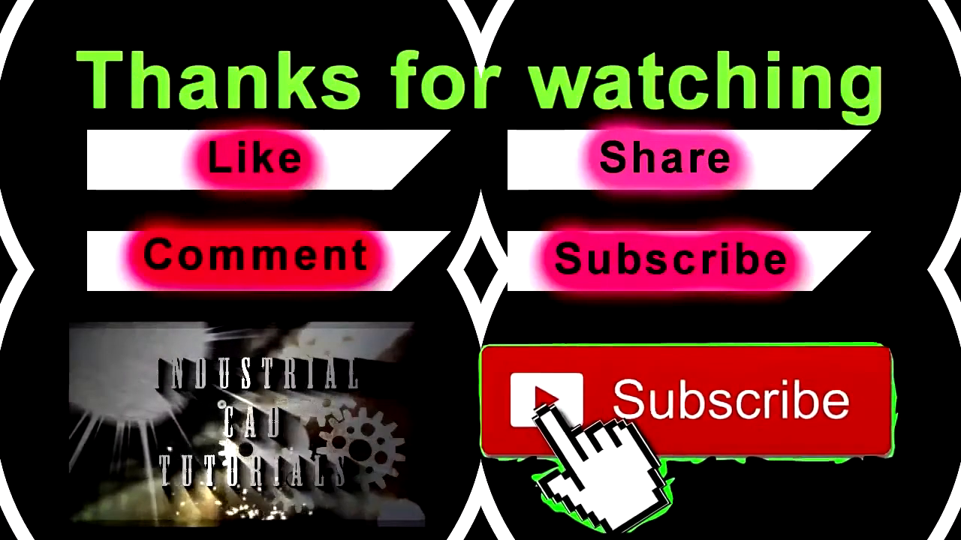